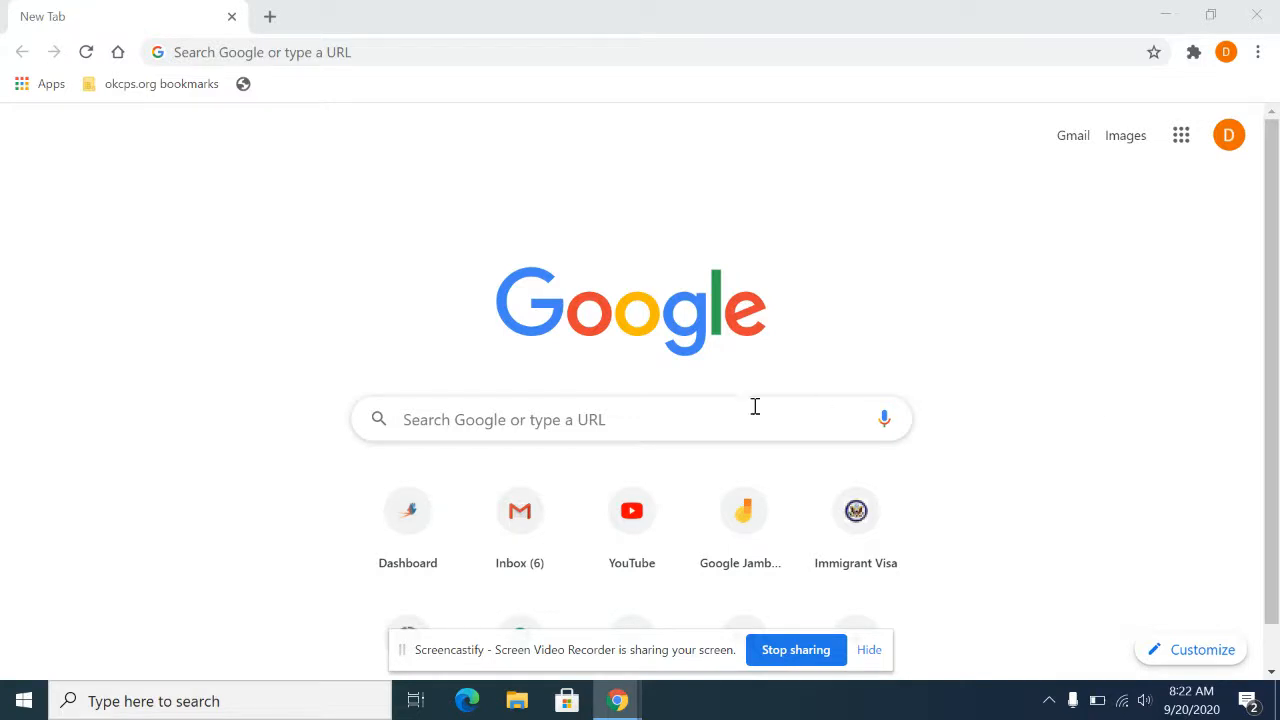
Step: Search the web for "pixlr" and open the Pixlr X editor from the Pixlr.com site
click(720, 417)
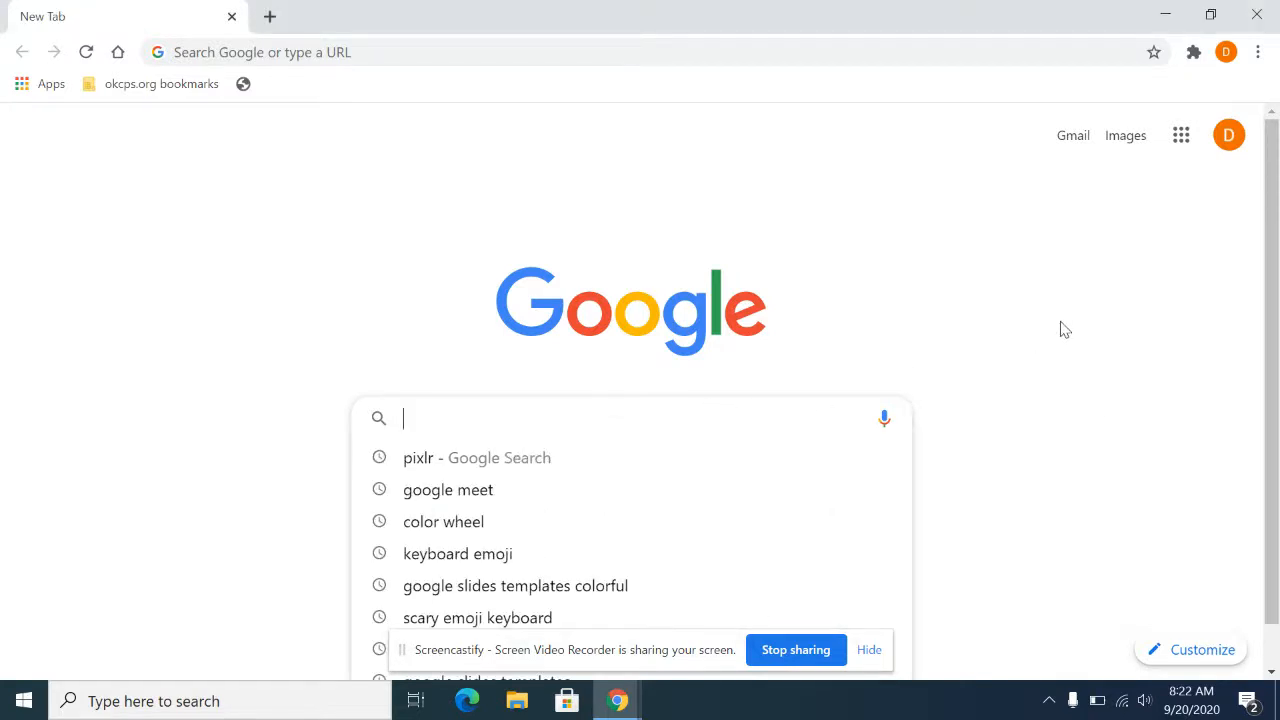
text(pixlr)
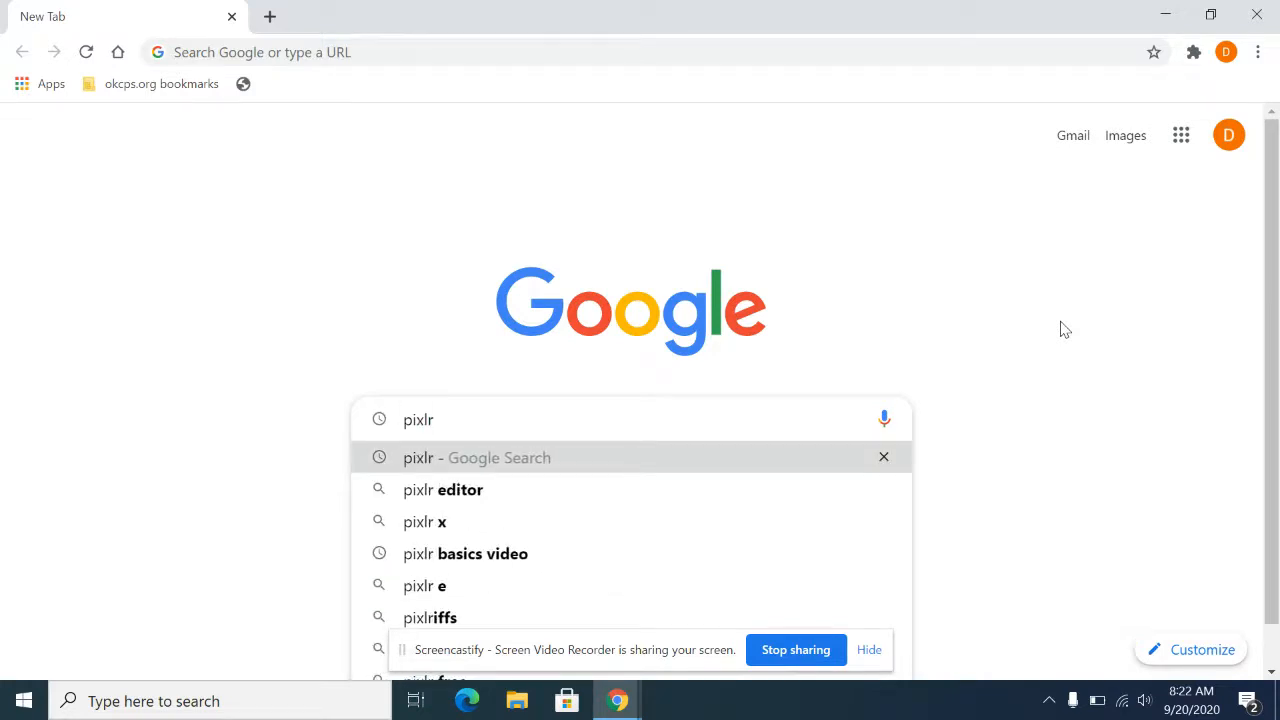
key(Return)
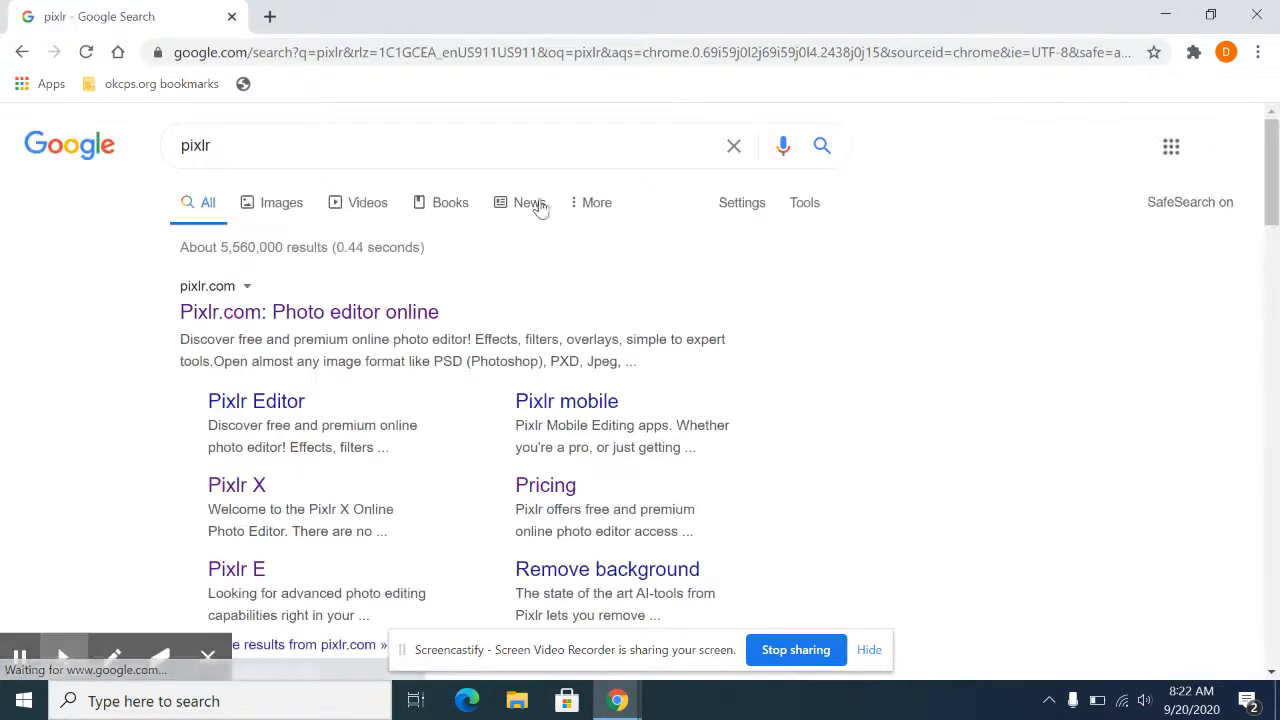
click(297, 311)
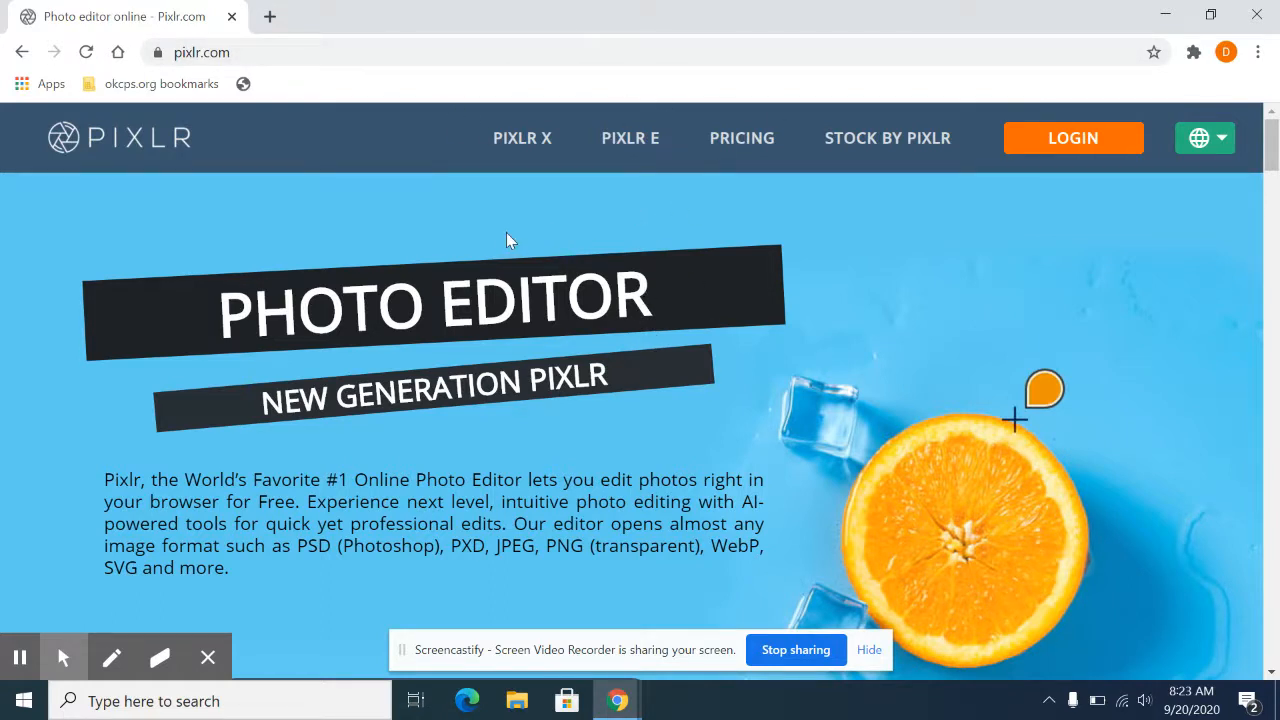
click(523, 145)
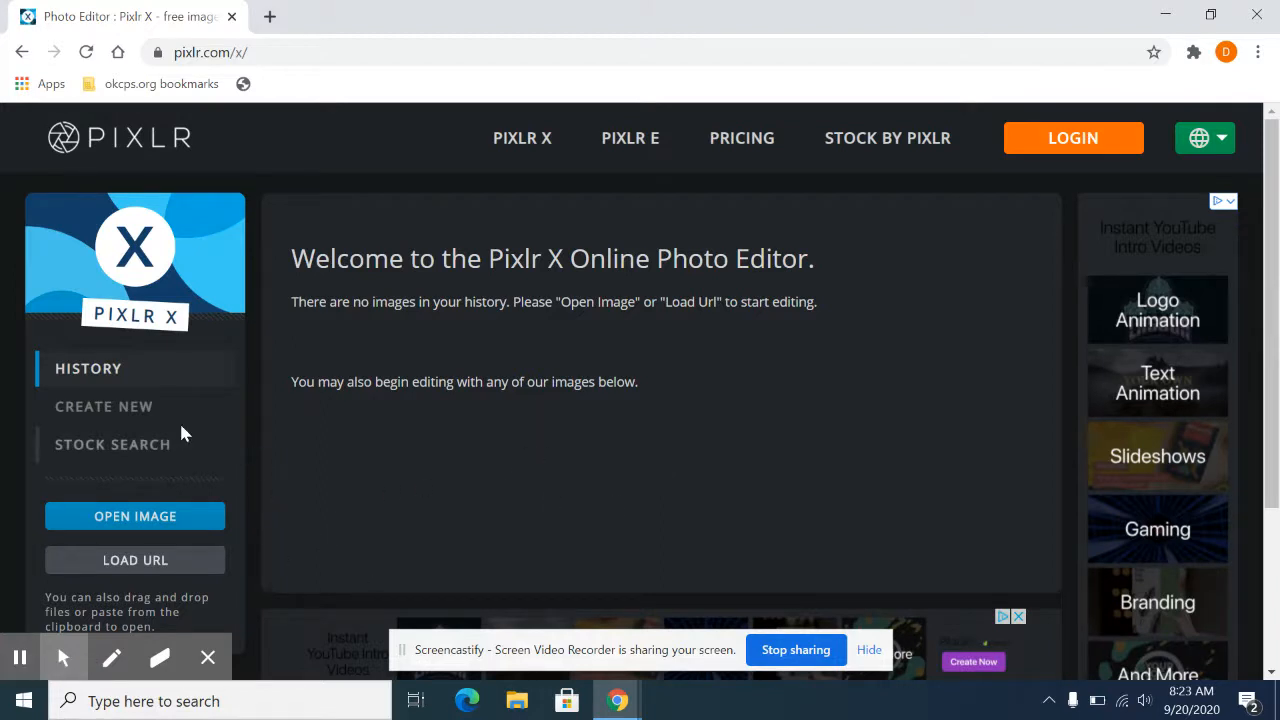
Step: Search the Pixlr X stock image library for "dogs"
click(145, 418)
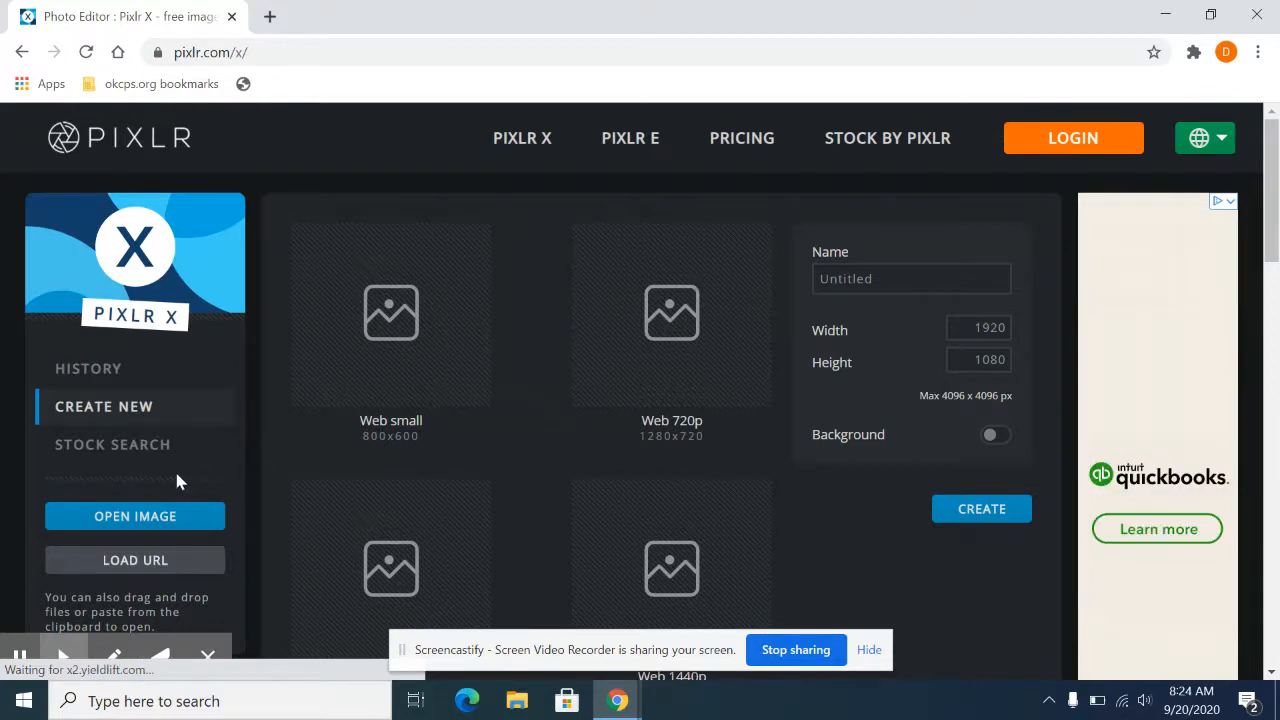
click(124, 457)
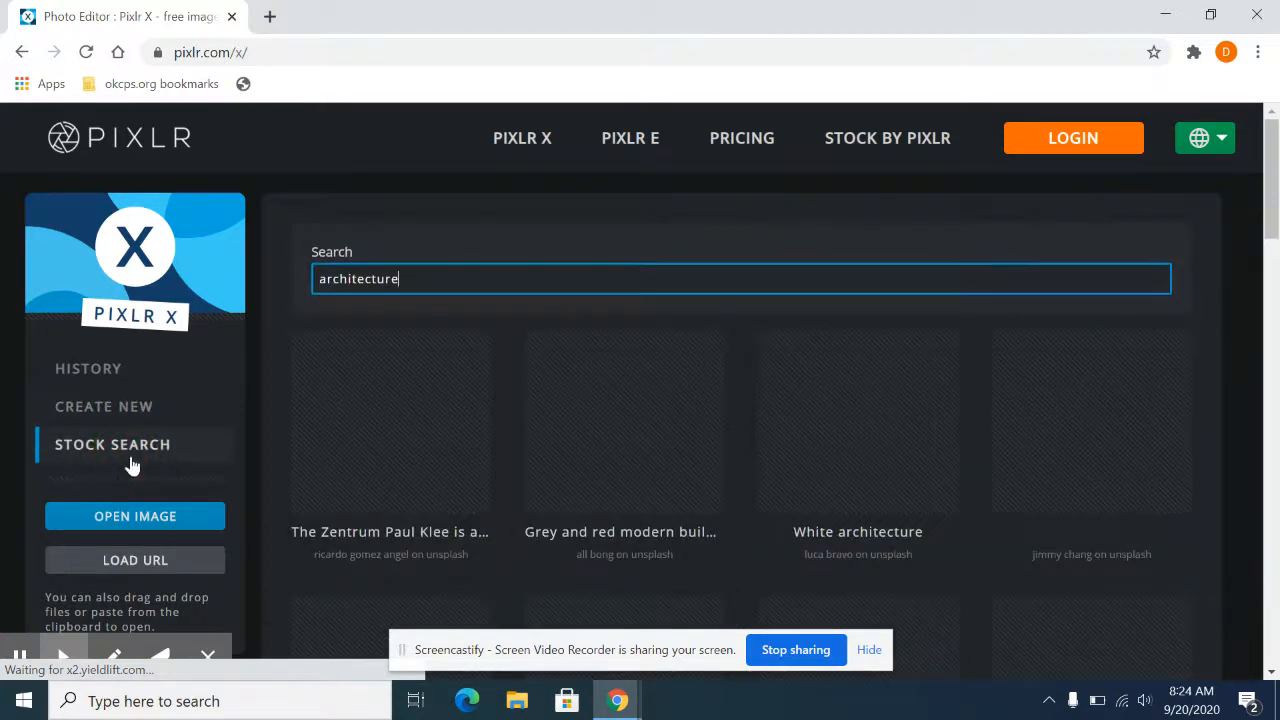
drag(409, 285, 320, 317)
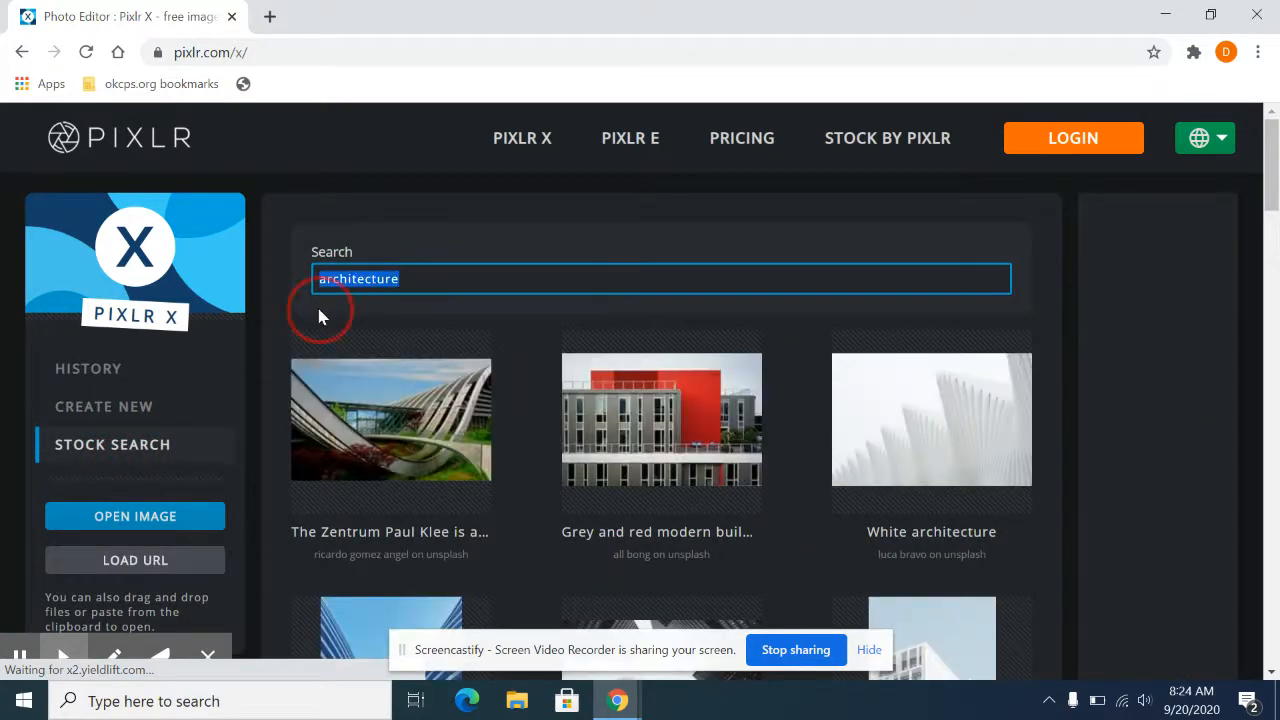
key(BackSpace)
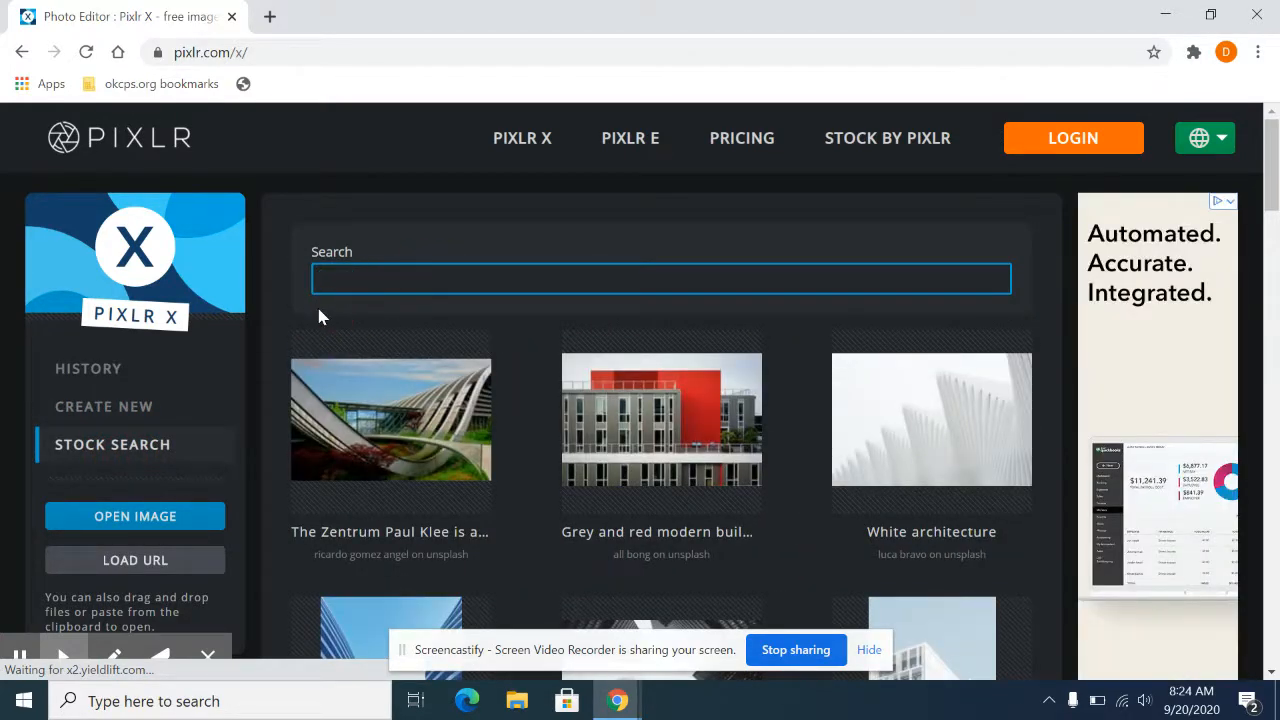
text(dogs)
key(Return)
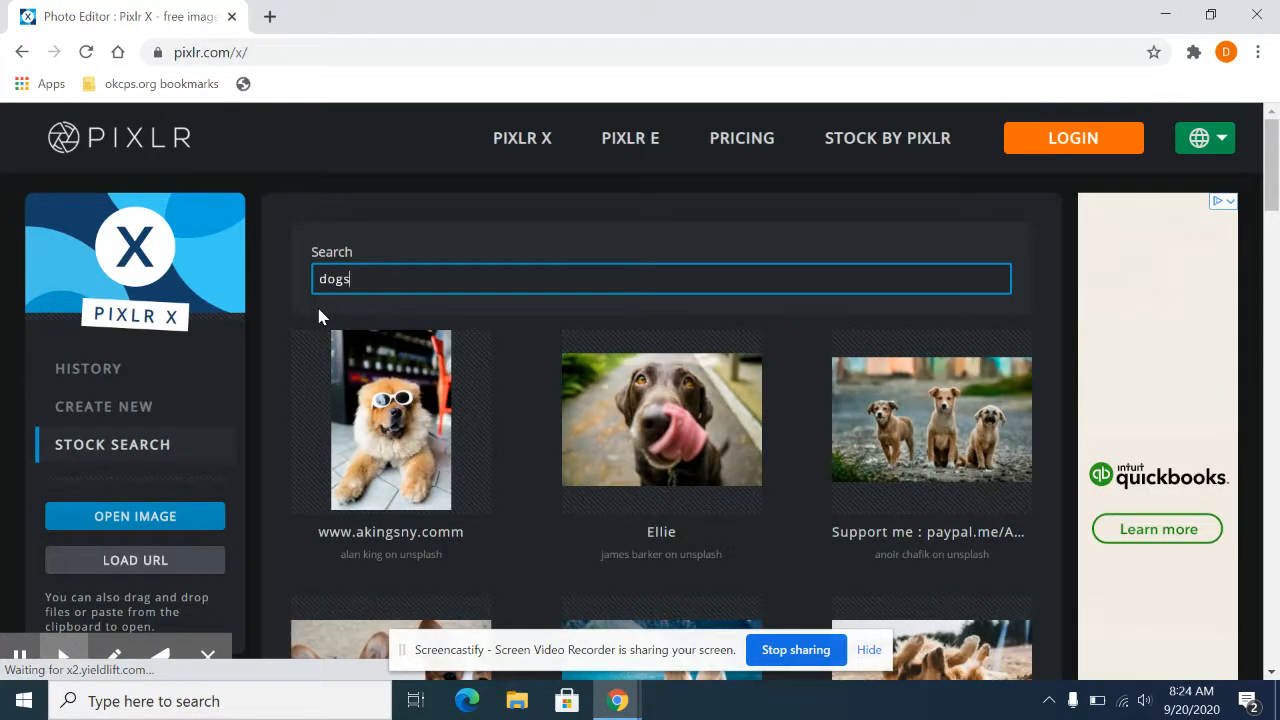
Step: Open the stock photo of the black dog on a white background, pre-resized to Web (max 1280 px)
scroll(460, 387, down, 2)
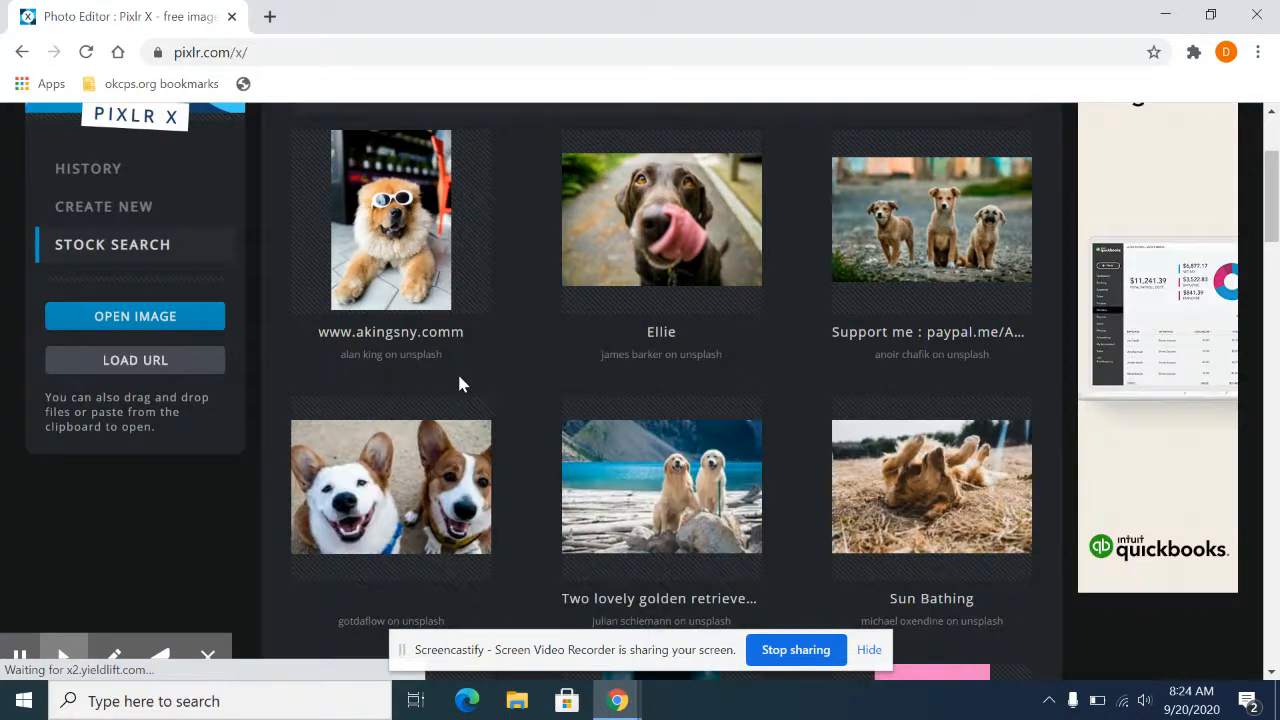
scroll(463, 386, down, 4)
scroll(520, 397, down, 7)
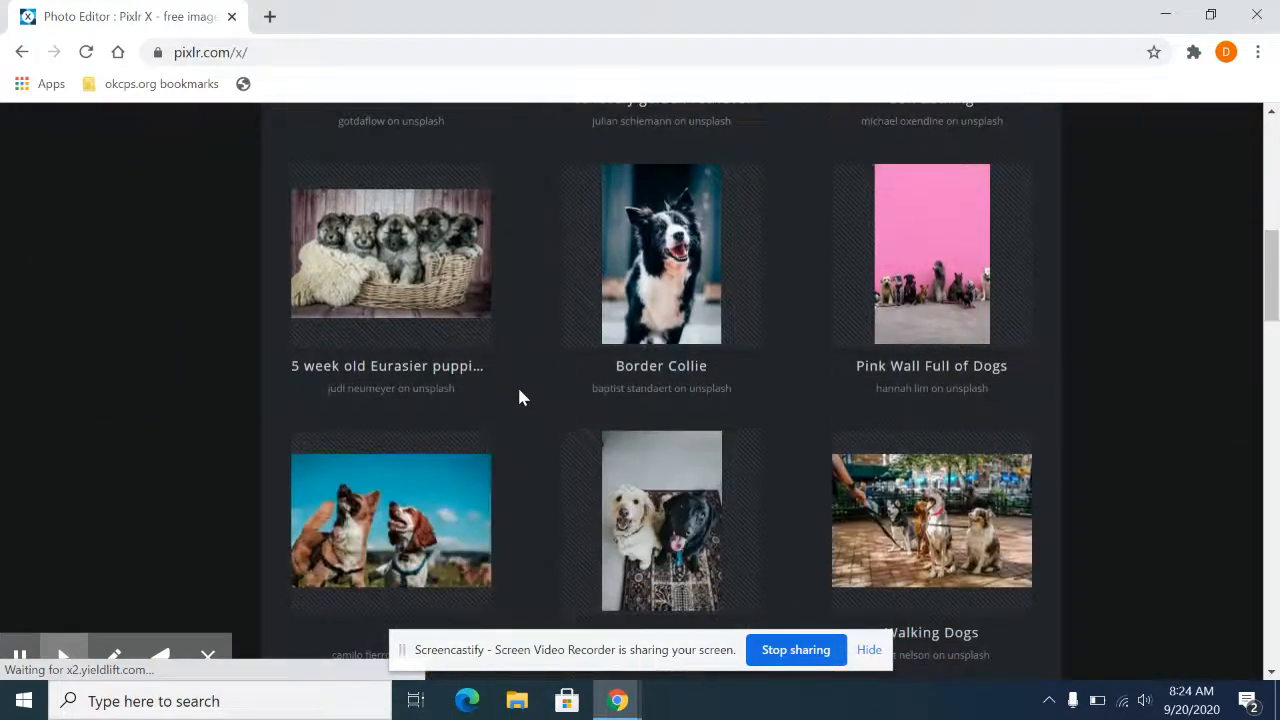
scroll(516, 400, down, 4)
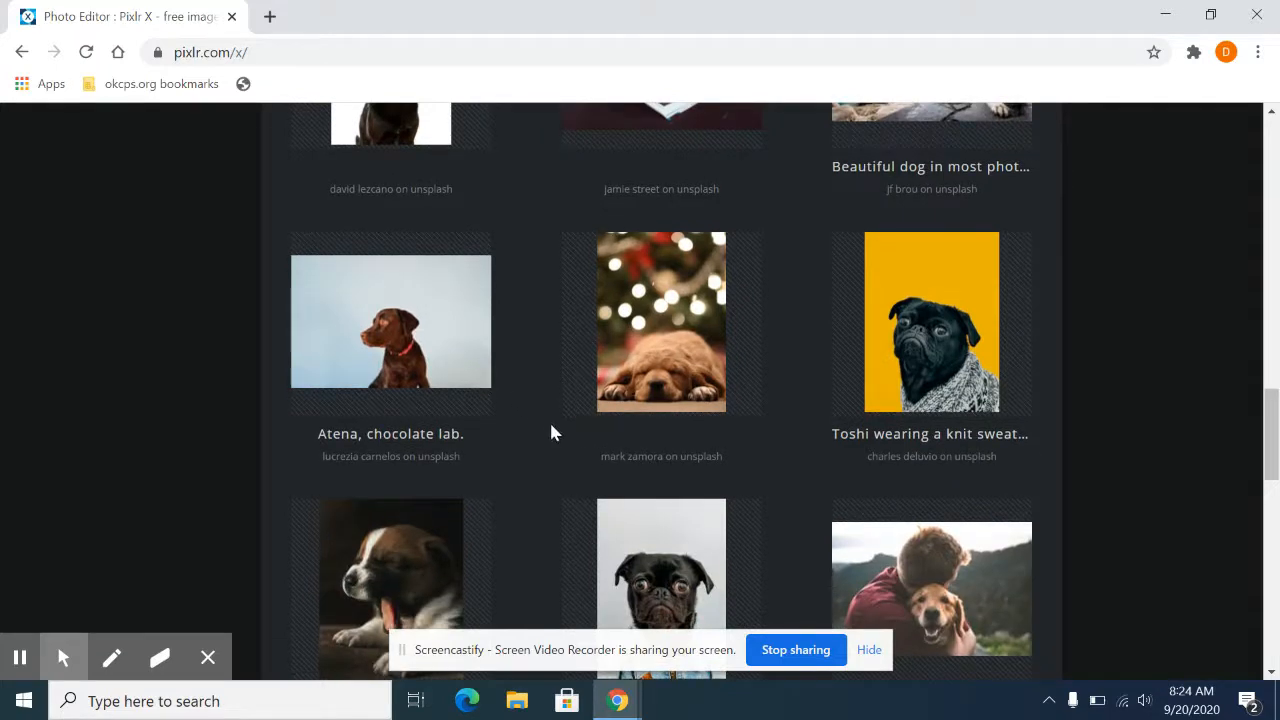
scroll(551, 432, up, 3)
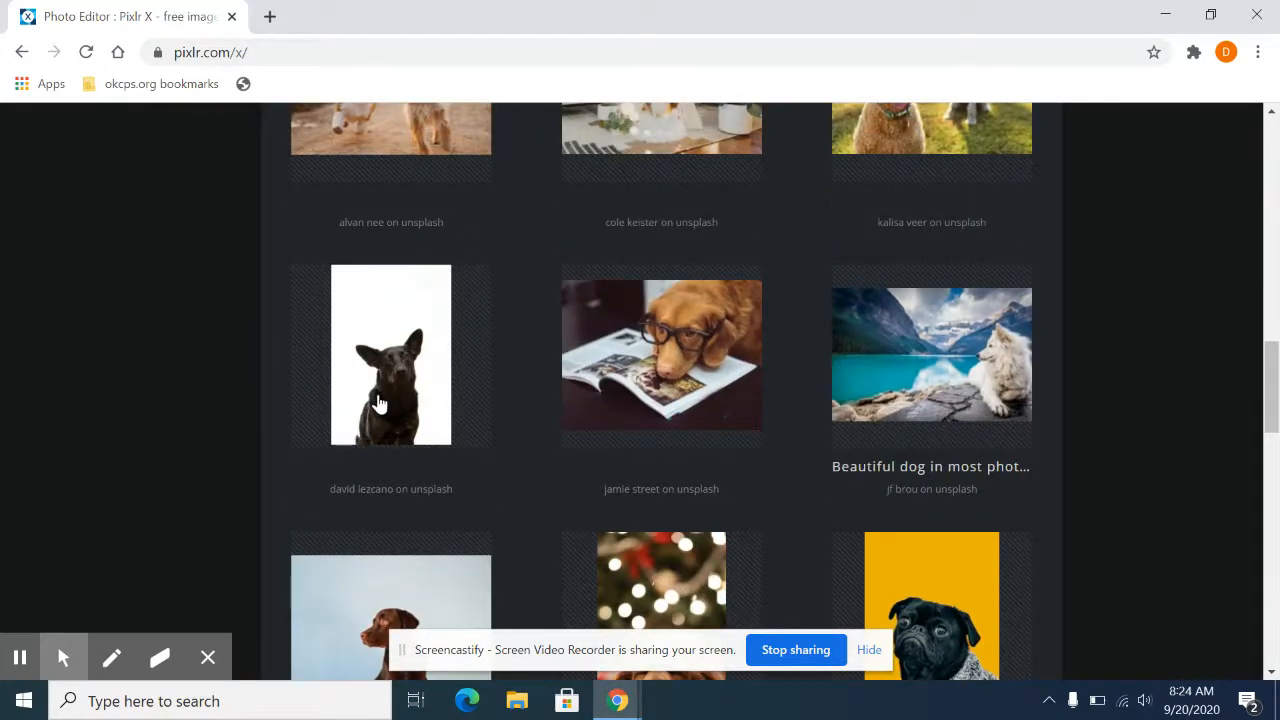
click(378, 402)
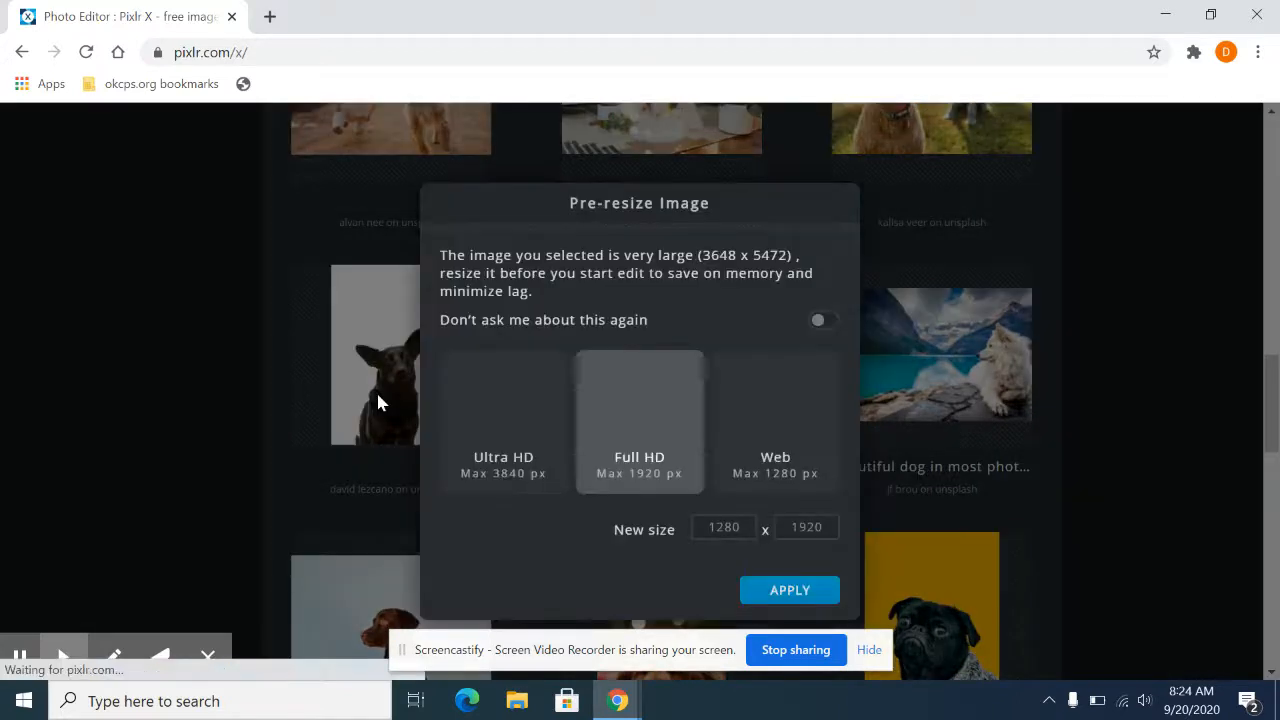
click(780, 424)
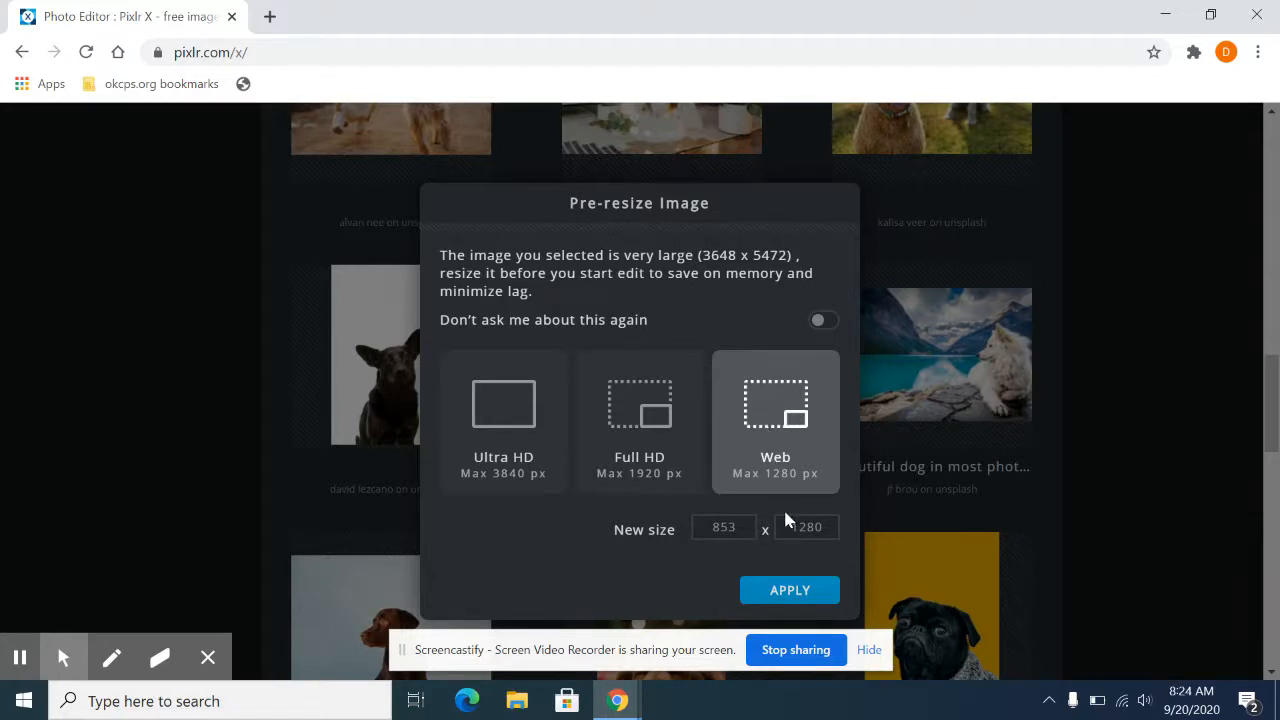
click(790, 590)
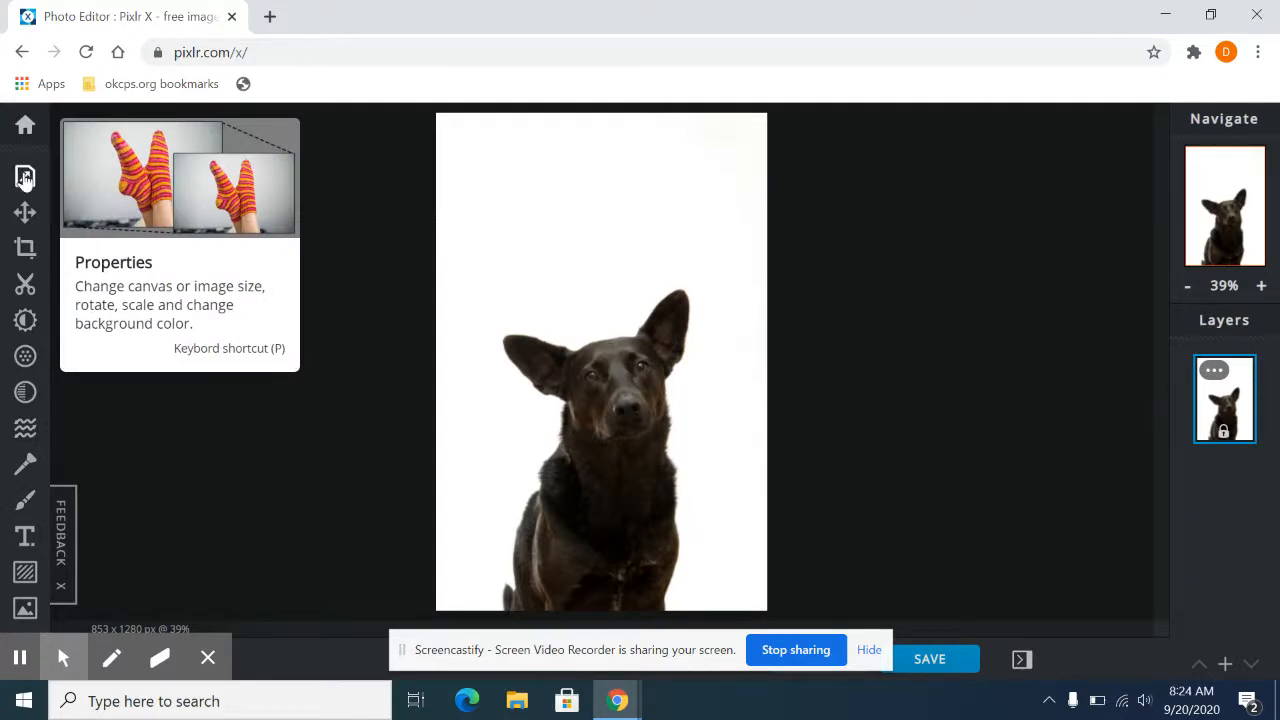
Step: Resize the image to a width of 800 px with proportions constrained
click(25, 178)
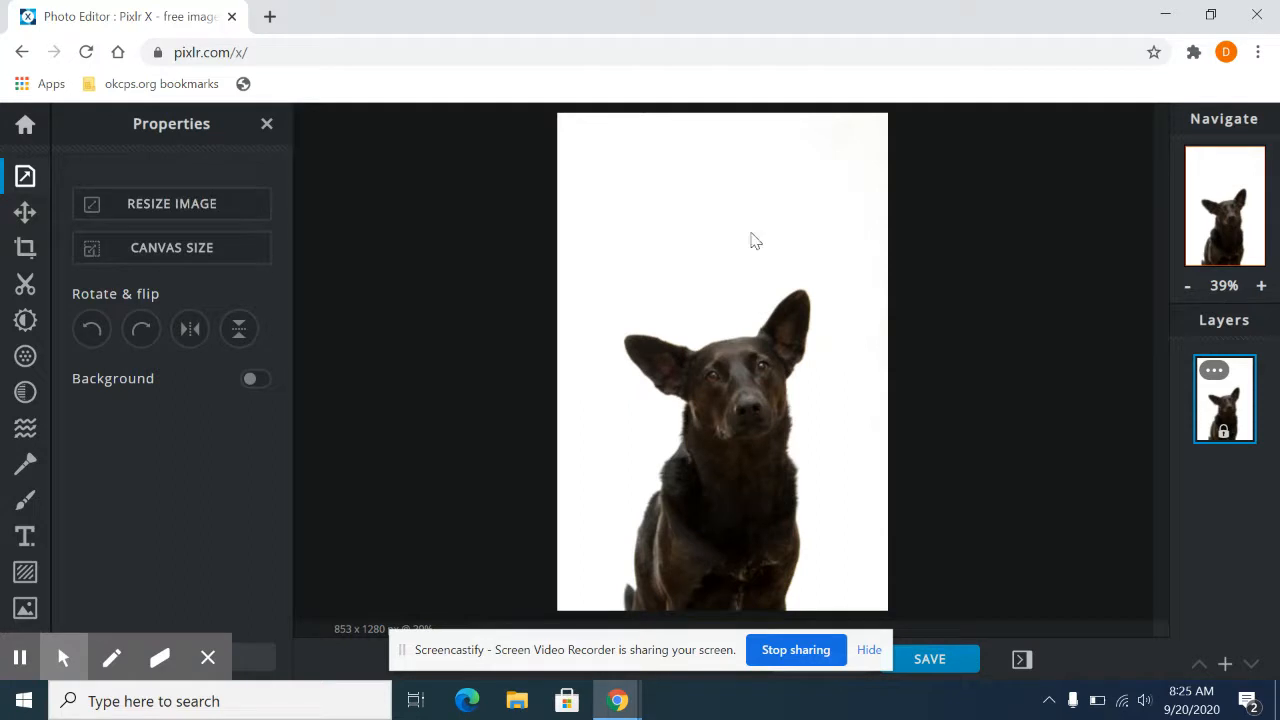
click(157, 211)
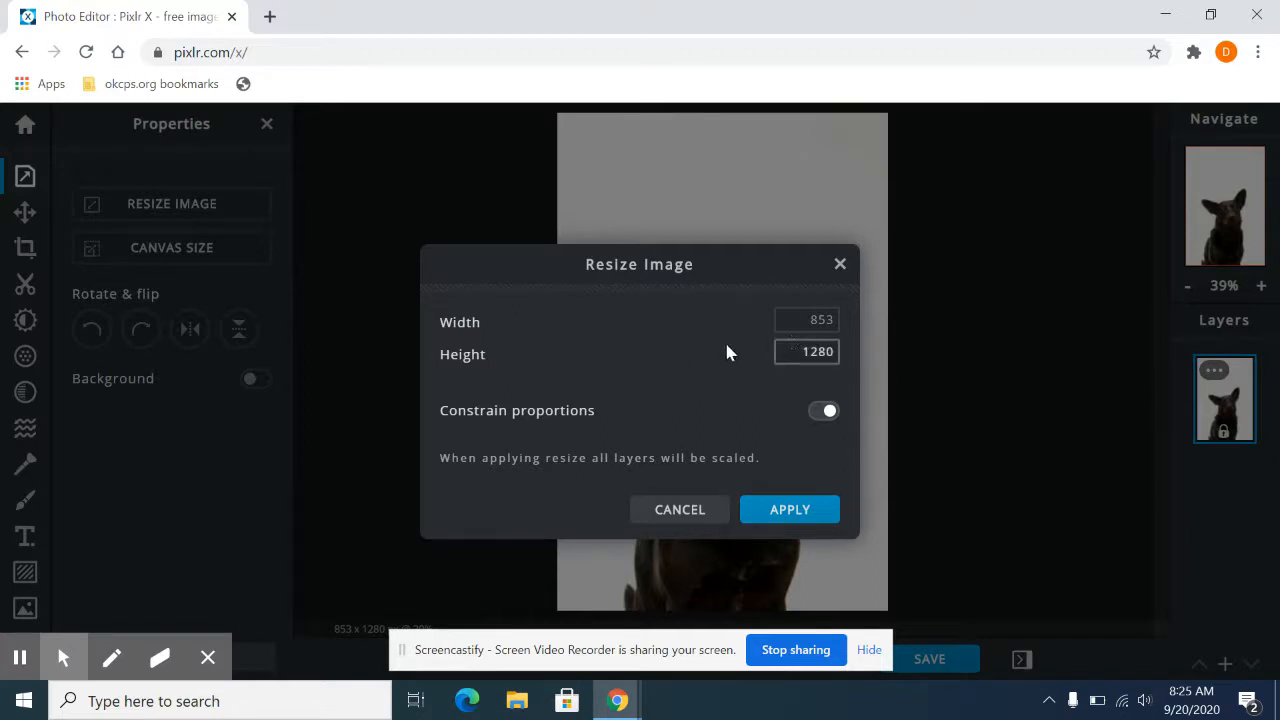
double_click(829, 321)
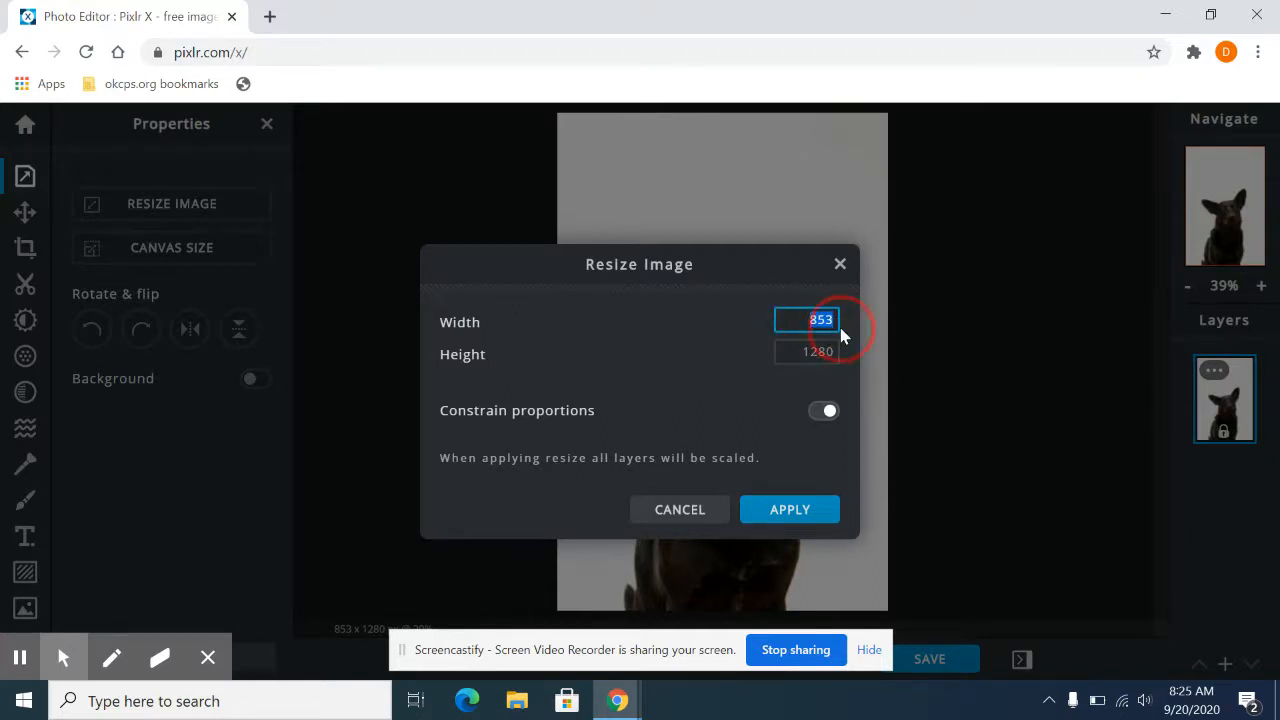
text(800)
click(740, 387)
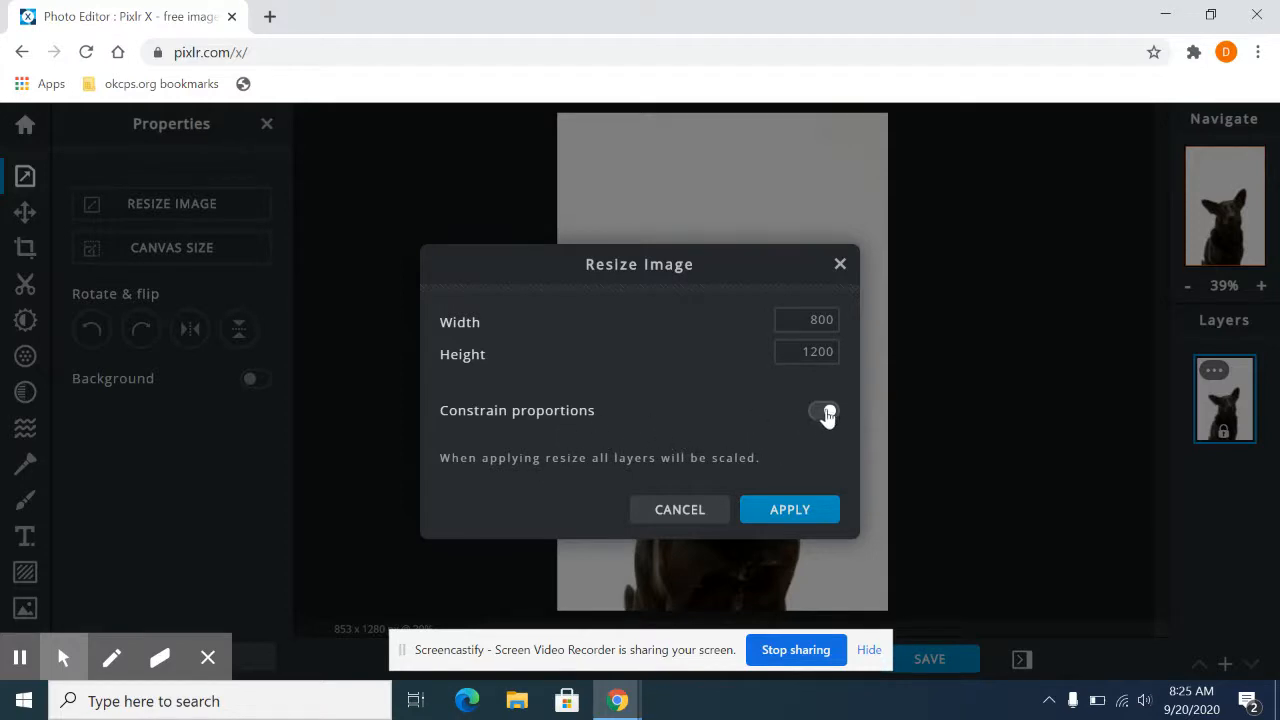
click(792, 512)
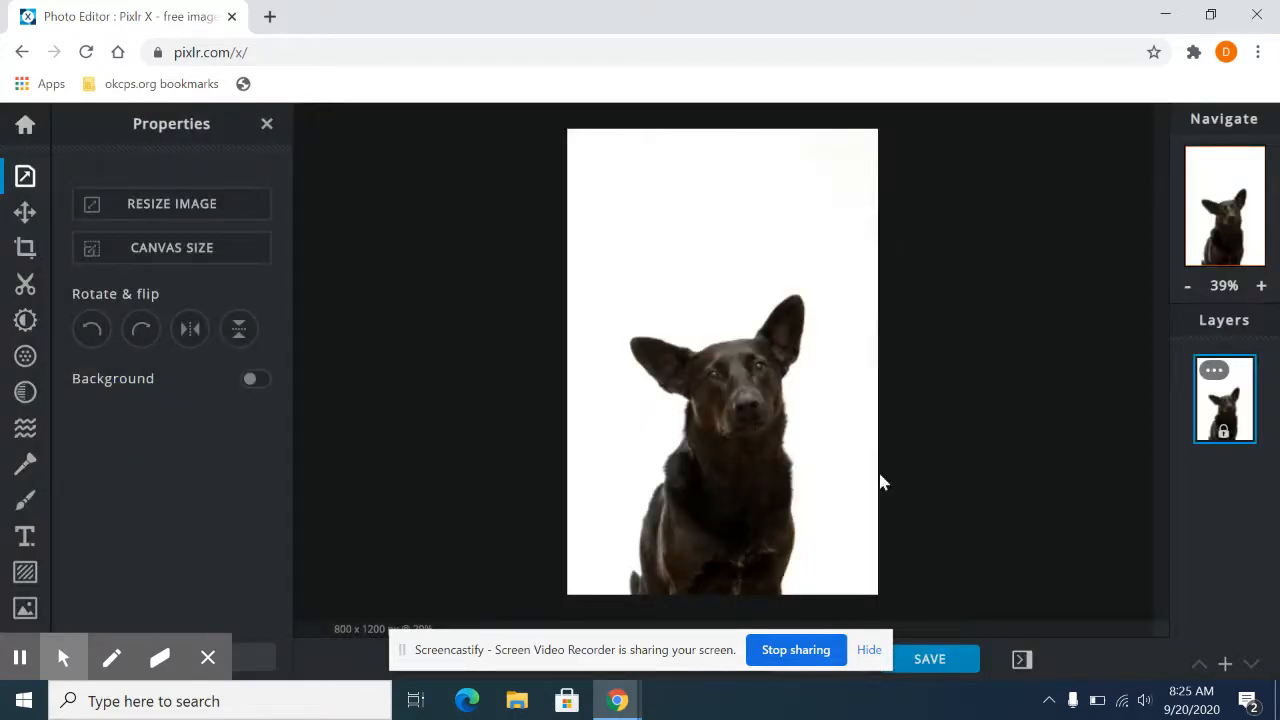
Step: Try resizing the image to a height of 600 px with Constrain proportions off, and undo that resize
click(178, 210)
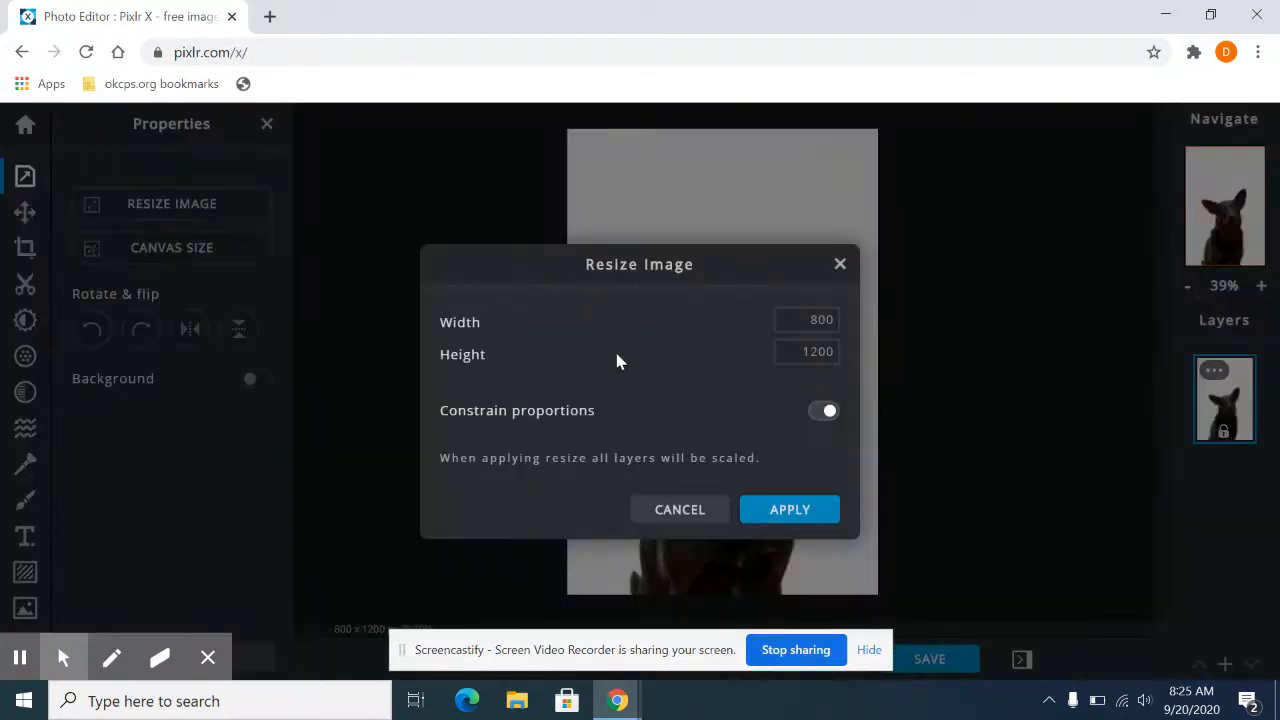
click(824, 410)
click(816, 322)
click(803, 351)
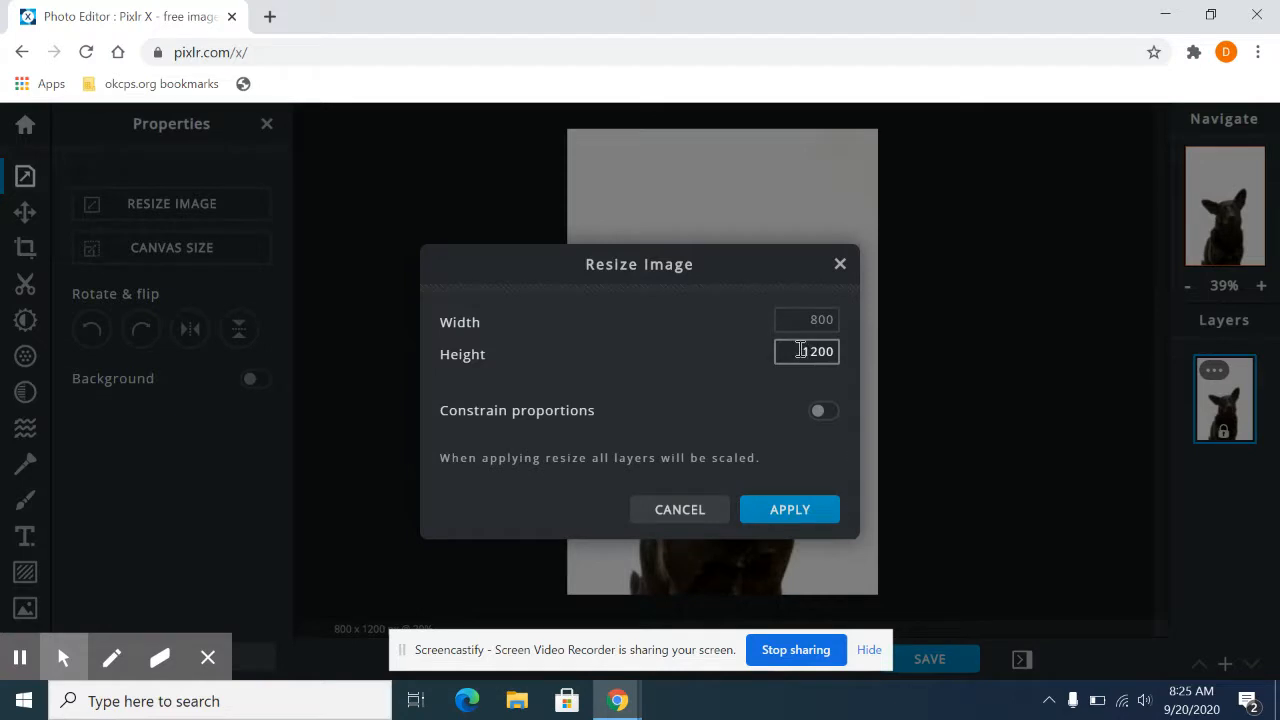
double_click(835, 352)
key(BackSpace)
text(600)
click(800, 517)
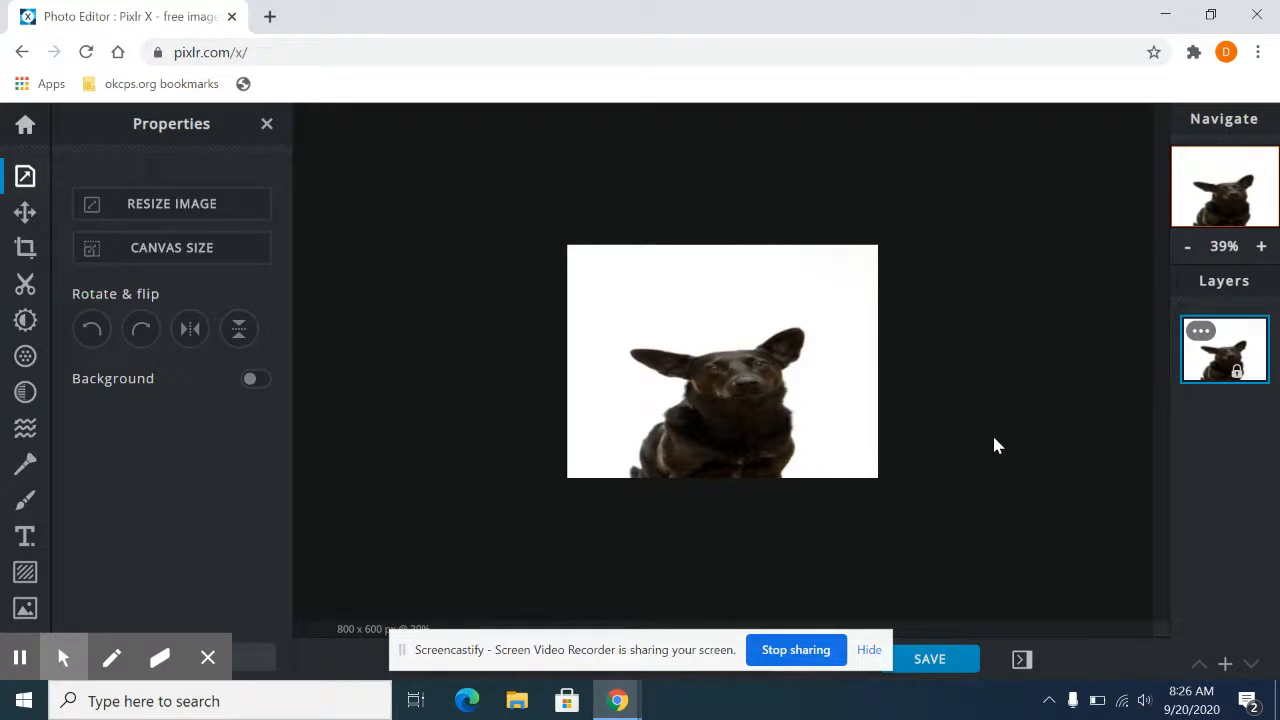
key(ctrl+z)
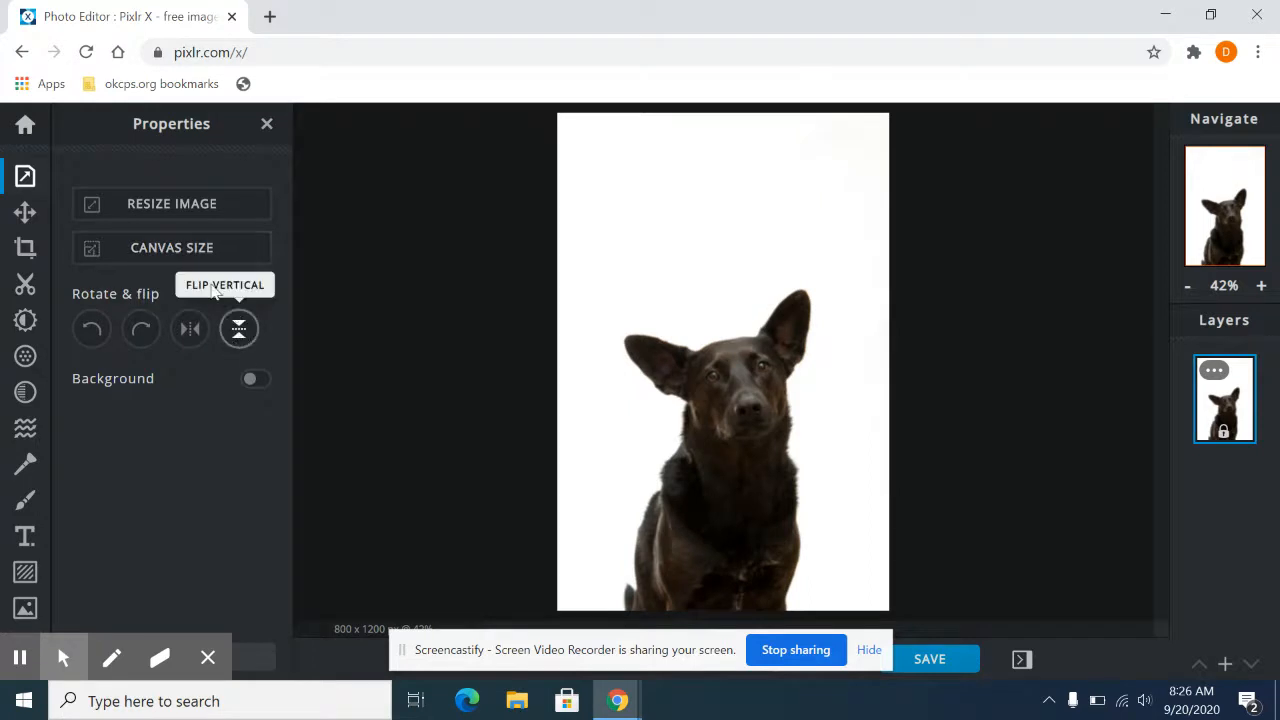
Step: Resize the canvas to 900 x 1400 px, keeping the centre anchor point
click(172, 256)
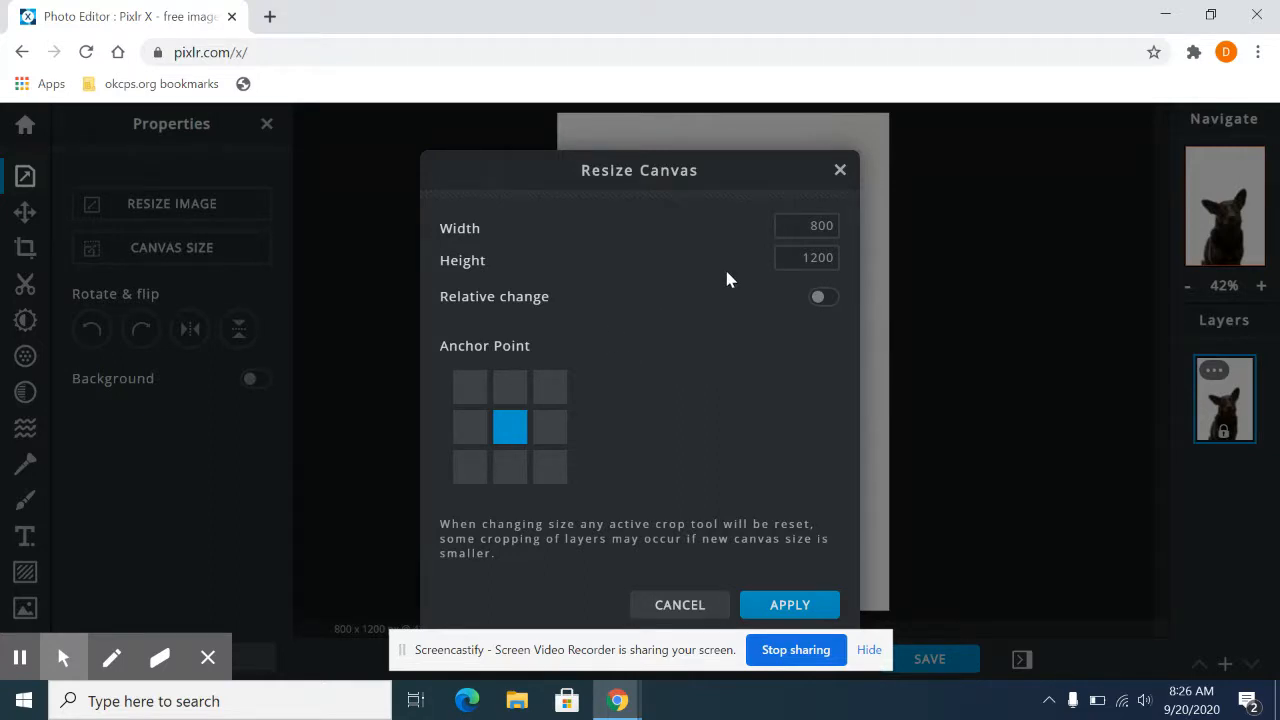
click(799, 224)
drag(799, 224, 852, 235)
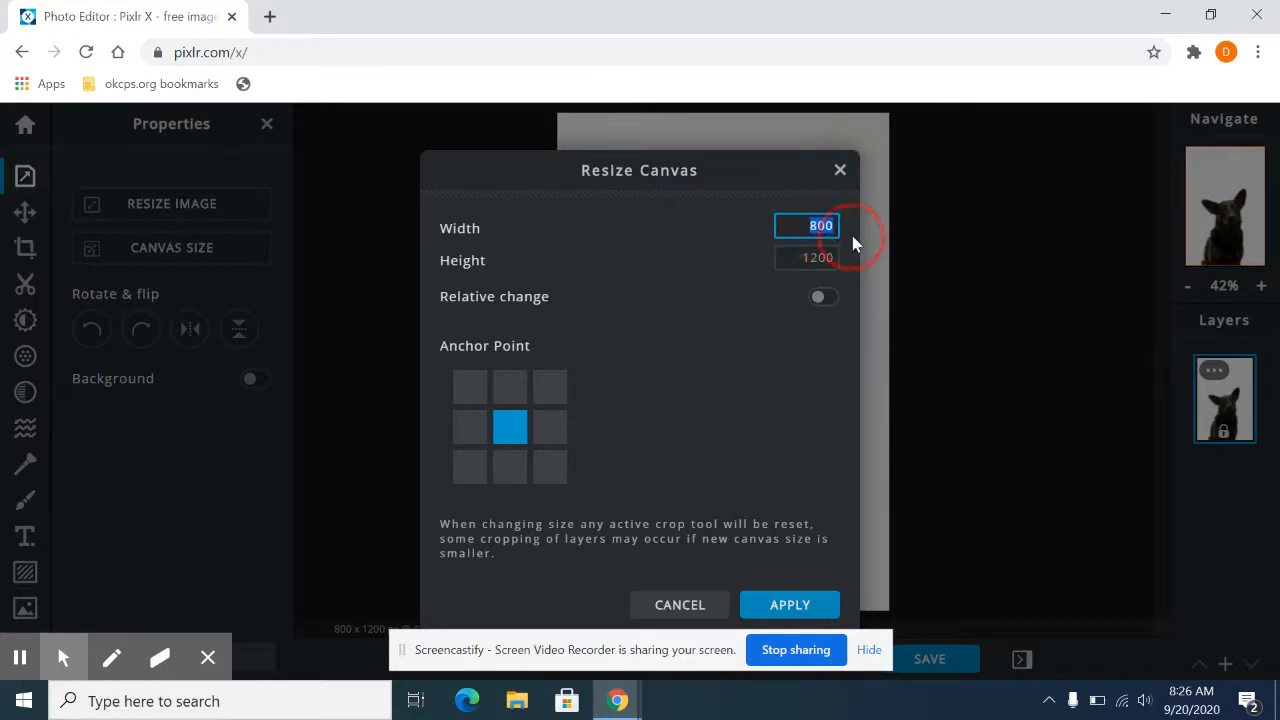
text(90)
click(810, 258)
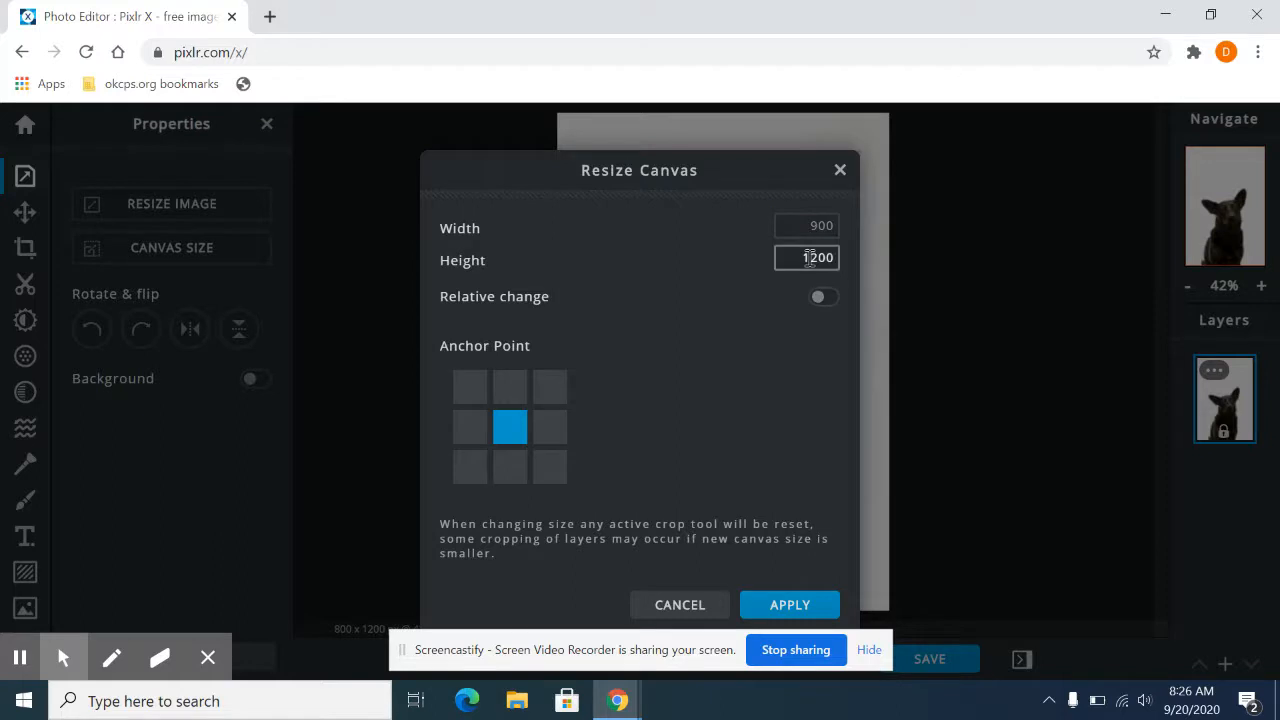
drag(803, 258, 851, 263)
text(1)
click(786, 606)
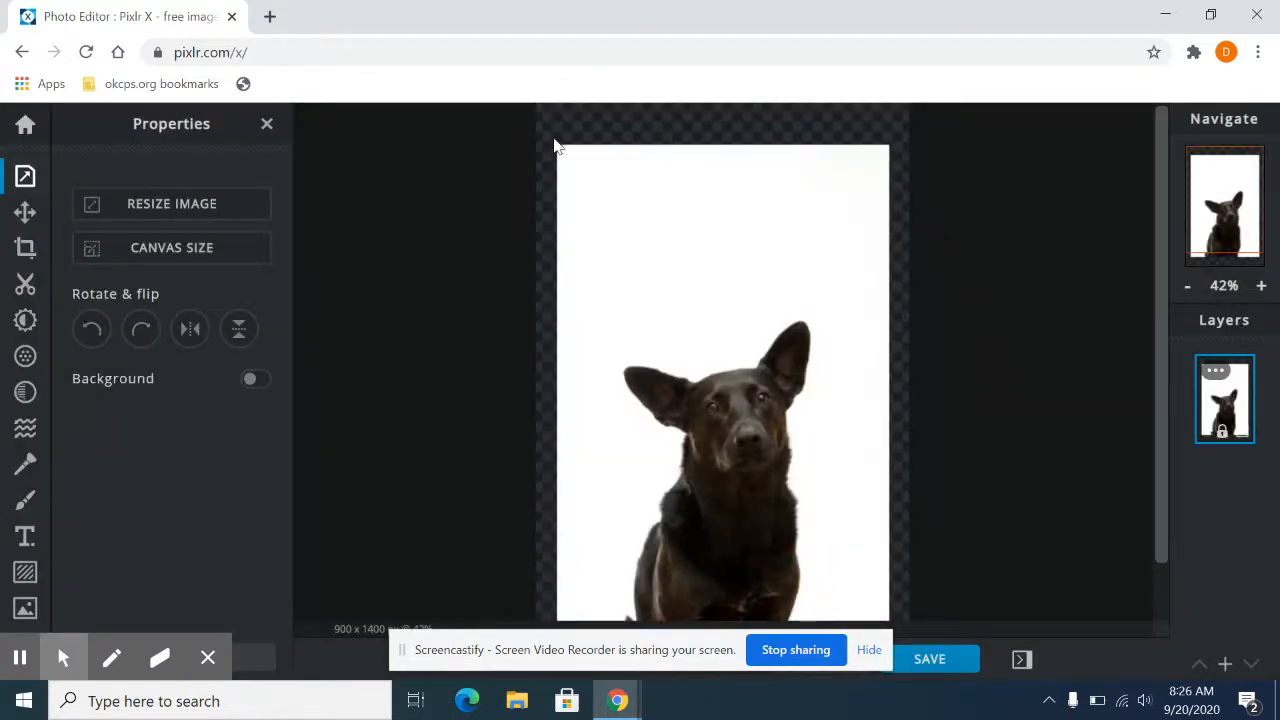
scroll(750, 300, down, 2)
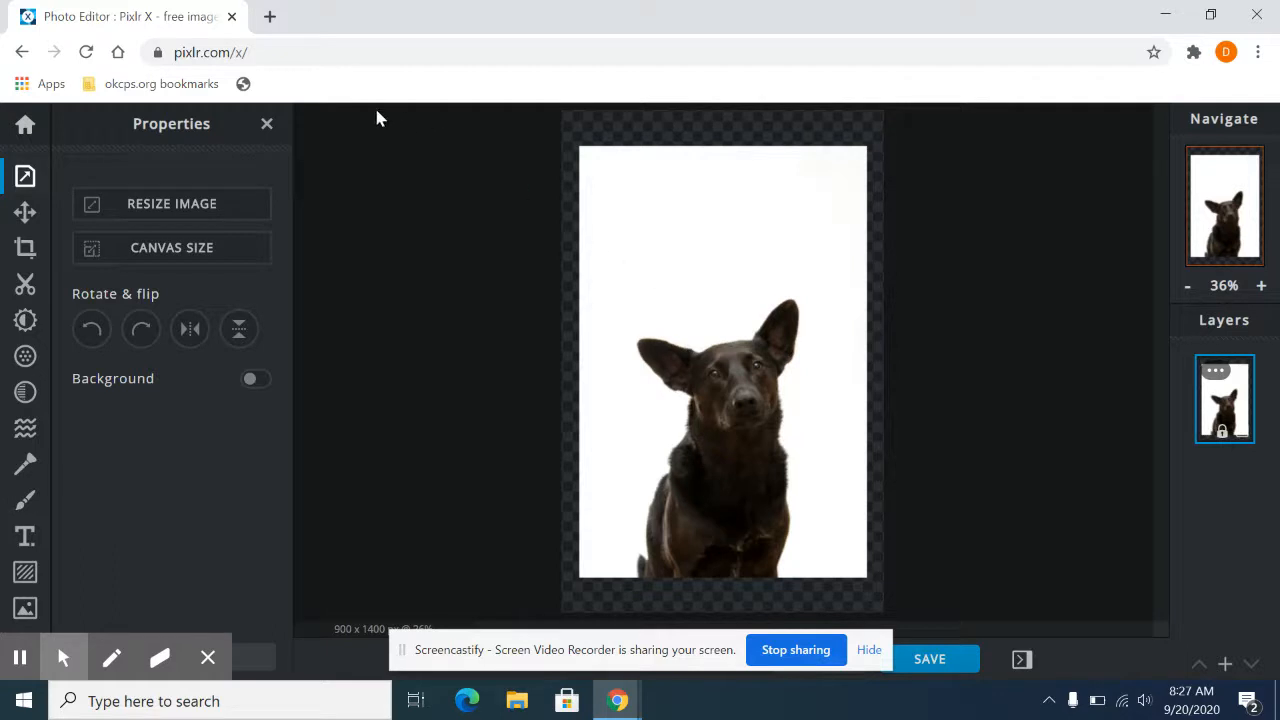
Step: Unlock the dog layer for arranging and dismiss the advertisement covering the canvas
click(25, 215)
click(22, 216)
click(22, 218)
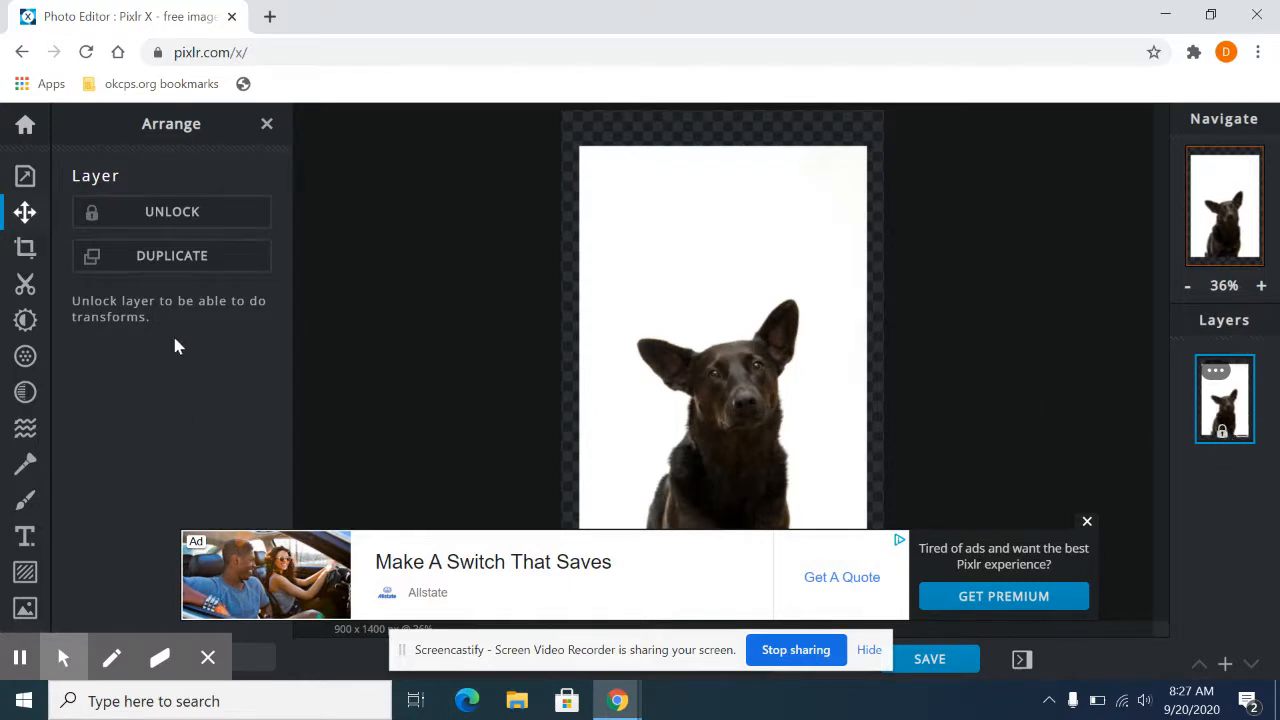
click(167, 228)
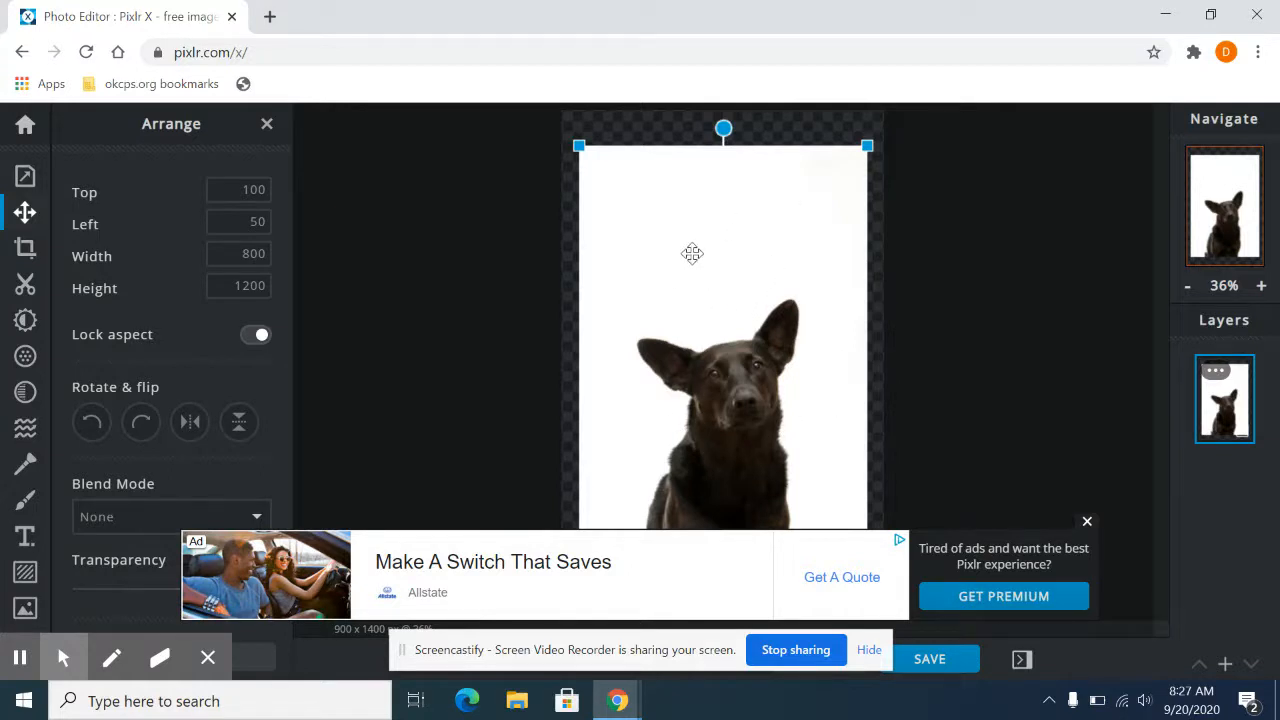
click(1087, 524)
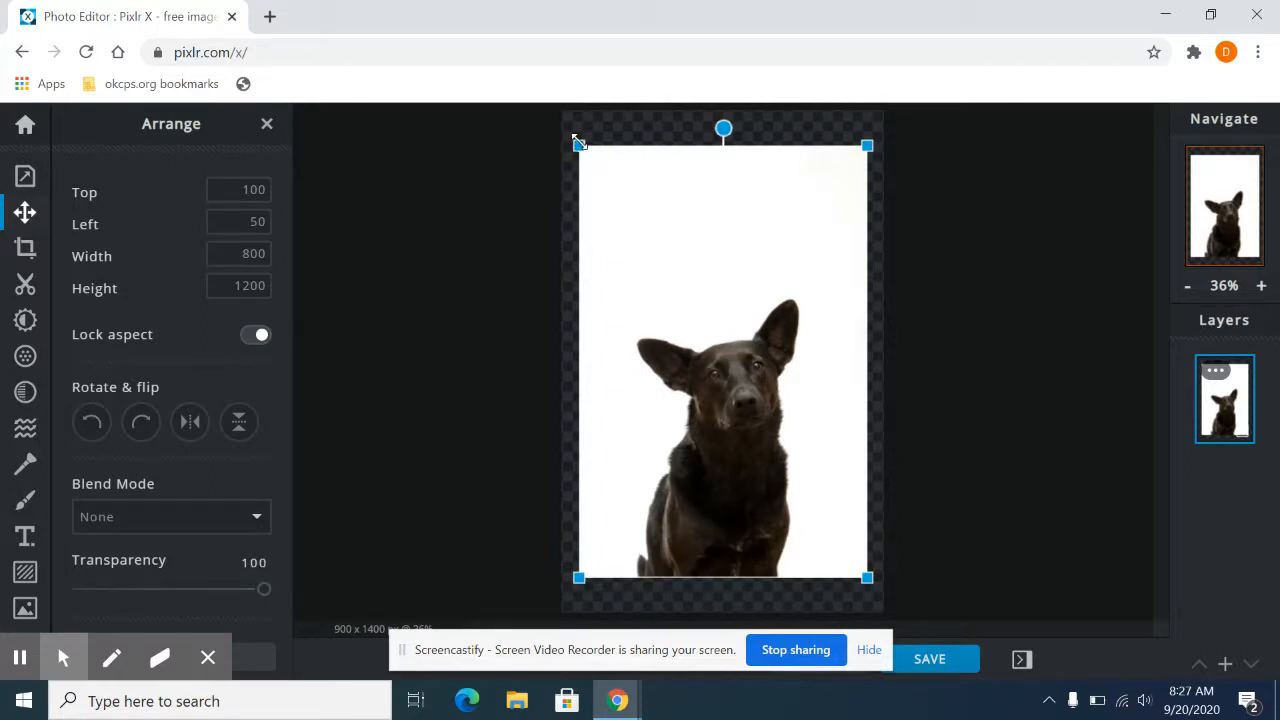
Step: Scale the dog layer down from its upper-left corner with the aspect locked, and deselect the layer
drag(579, 146, 638, 227)
right_click(632, 250)
click(648, 178)
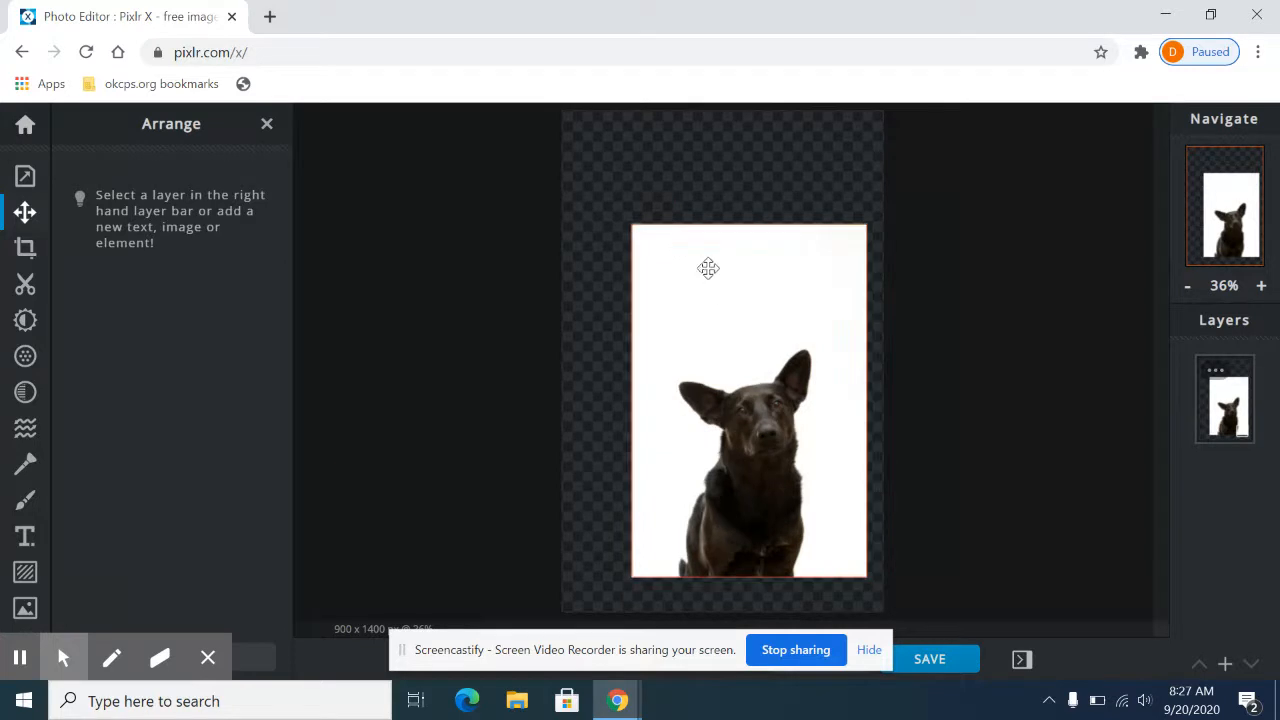
Step: Move the dog layer to the canvas centre, partly off the left edge, and back to Top 170, Left 101
drag(734, 354, 733, 297)
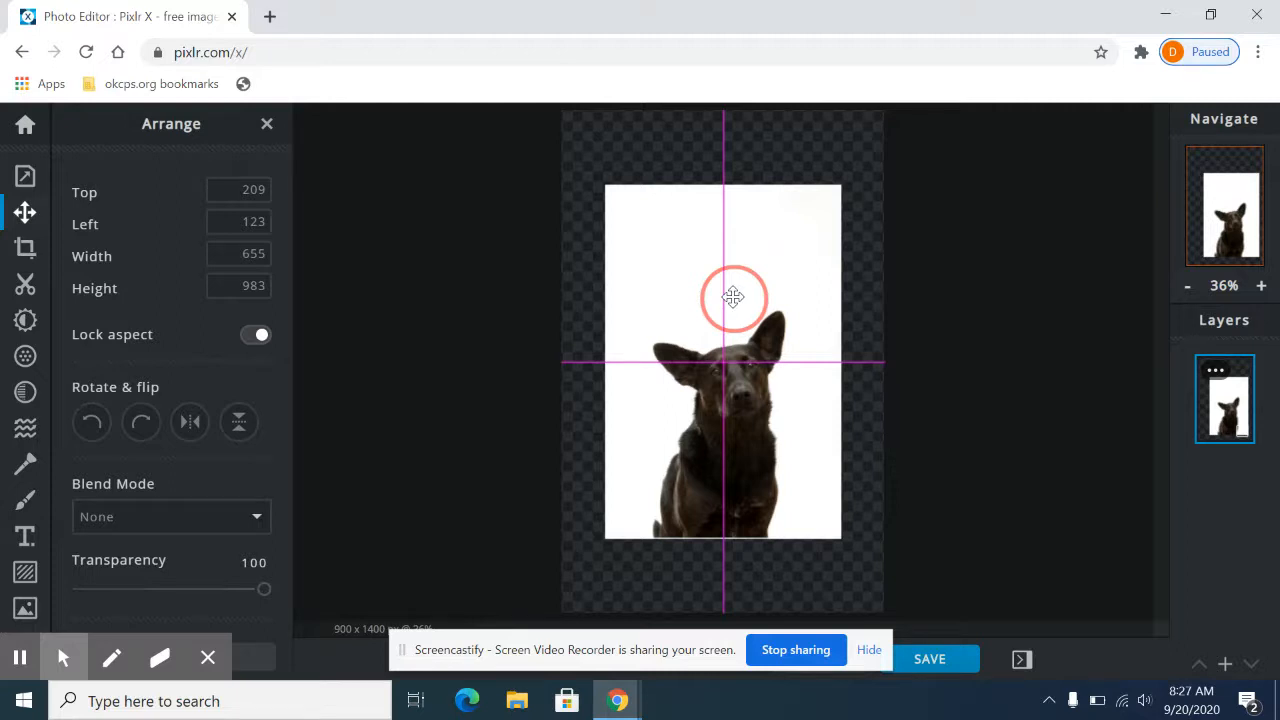
drag(733, 297, 604, 296)
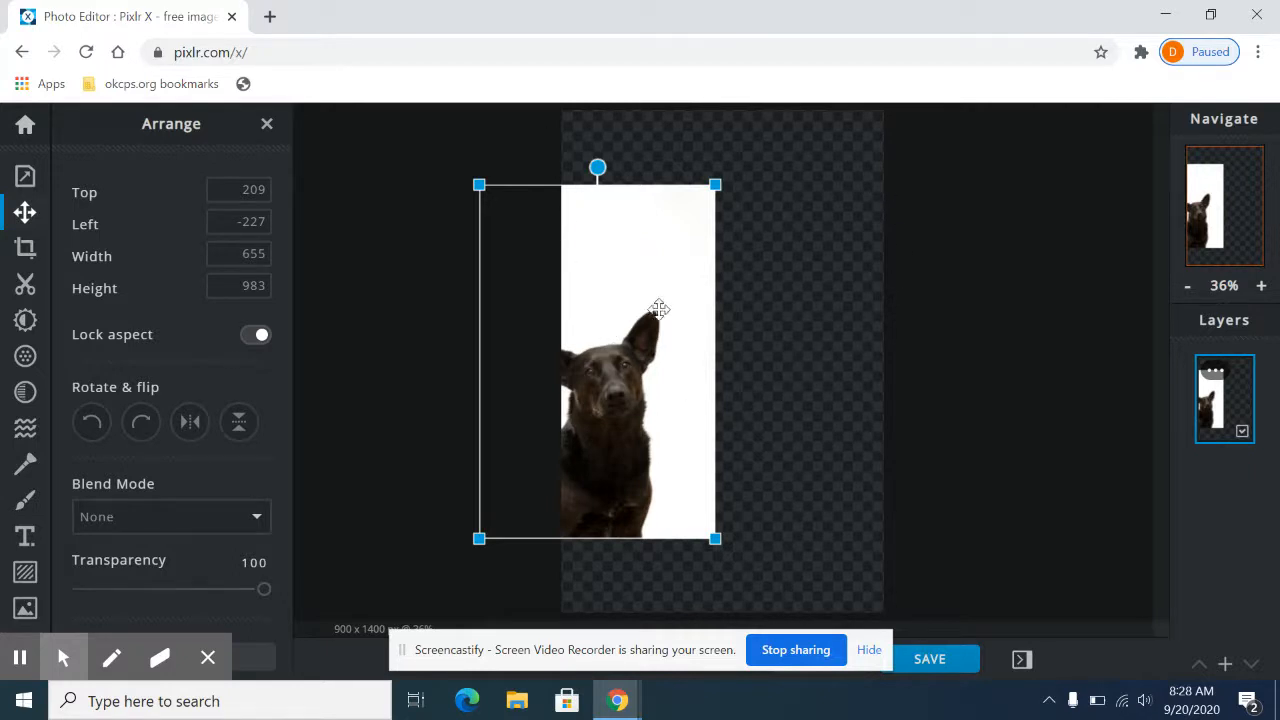
drag(587, 356, 707, 343)
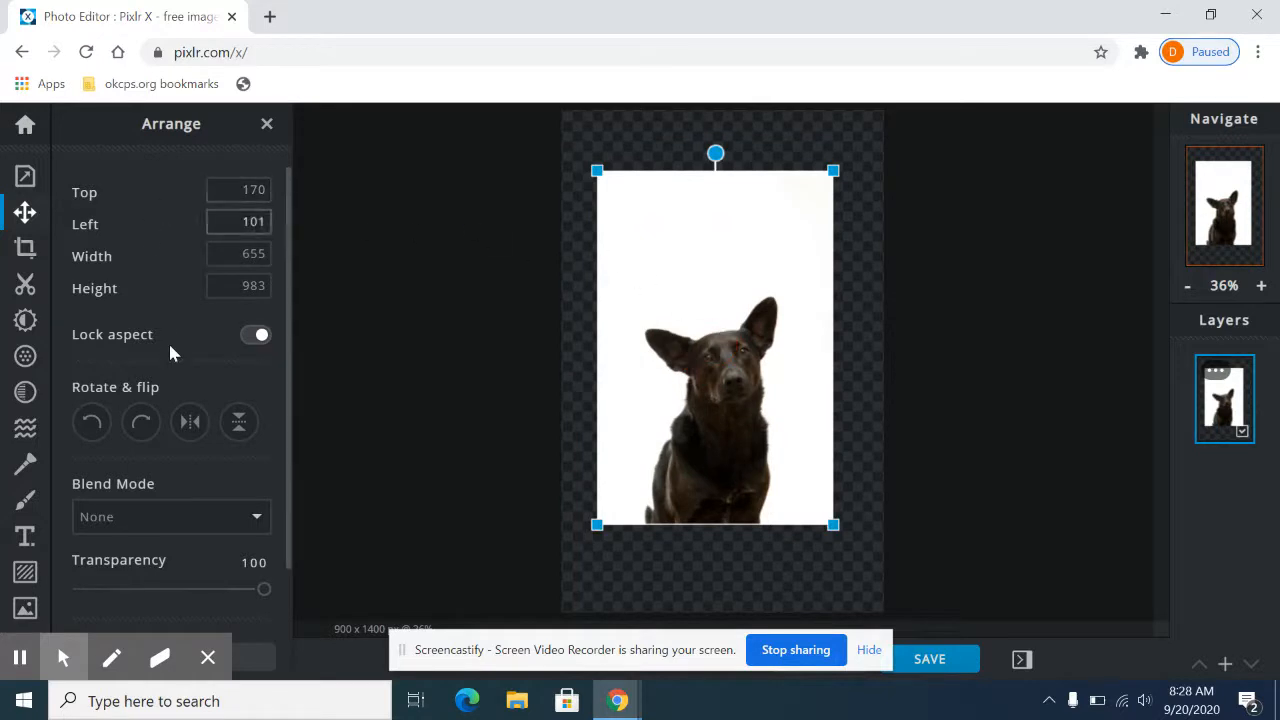
Step: Rotate the dog layer right and back, flip it horizontally and vertically, reverse both flips, and close the arrange settings
click(140, 425)
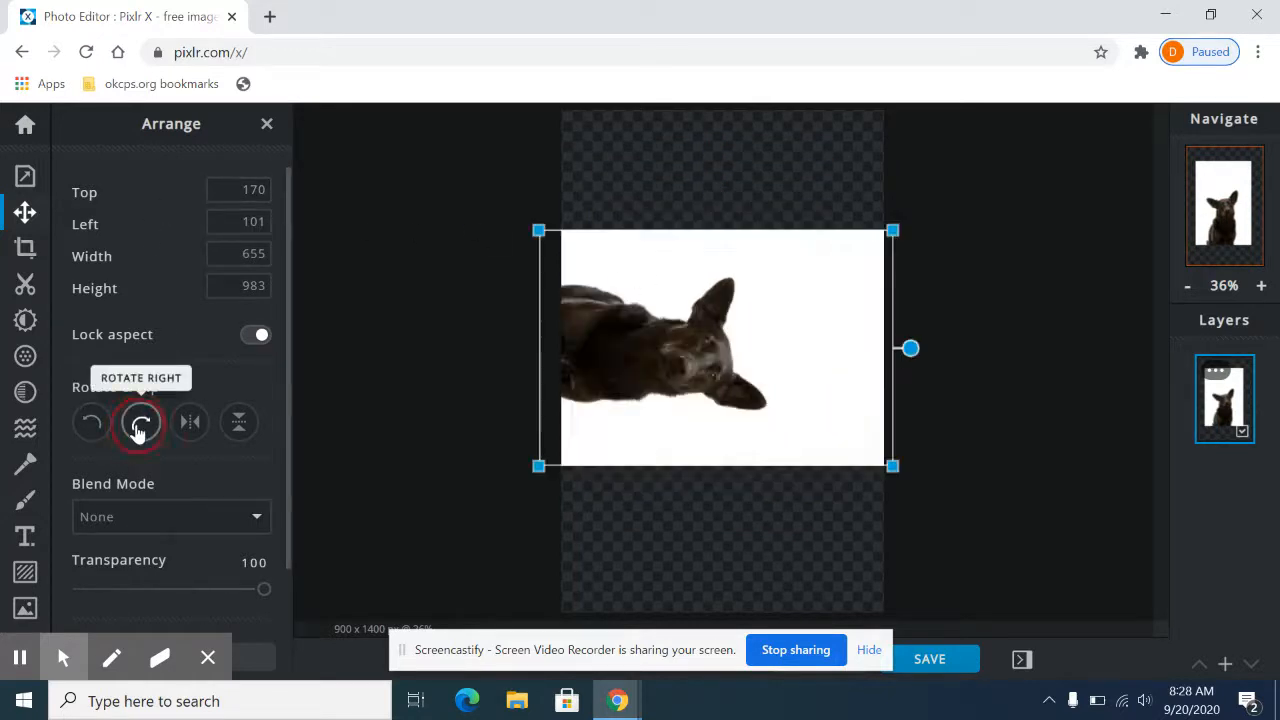
click(91, 423)
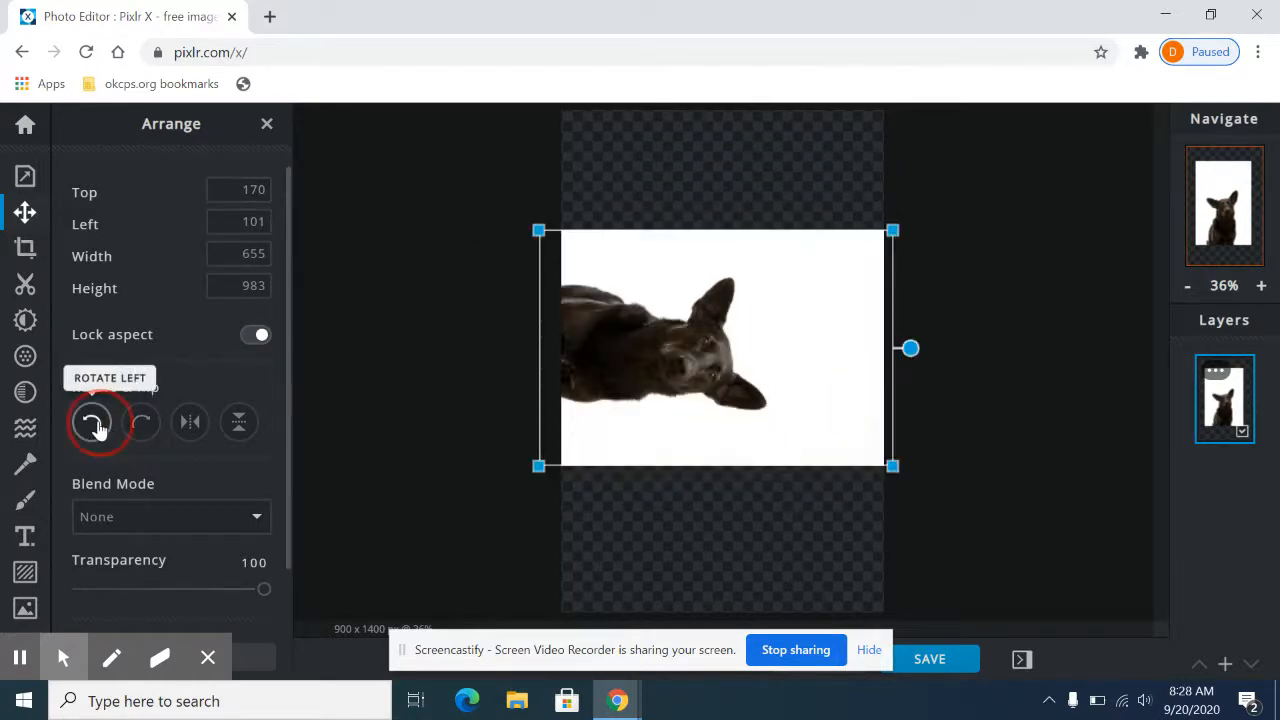
click(190, 428)
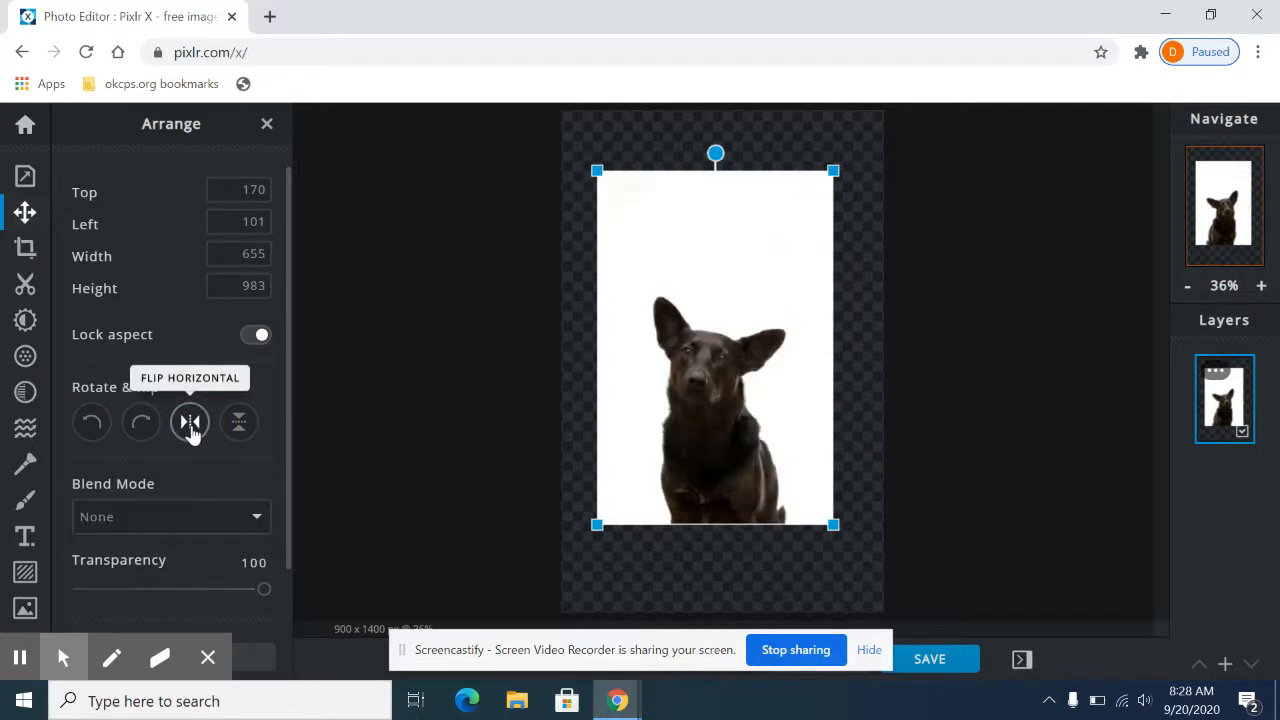
click(191, 425)
click(240, 424)
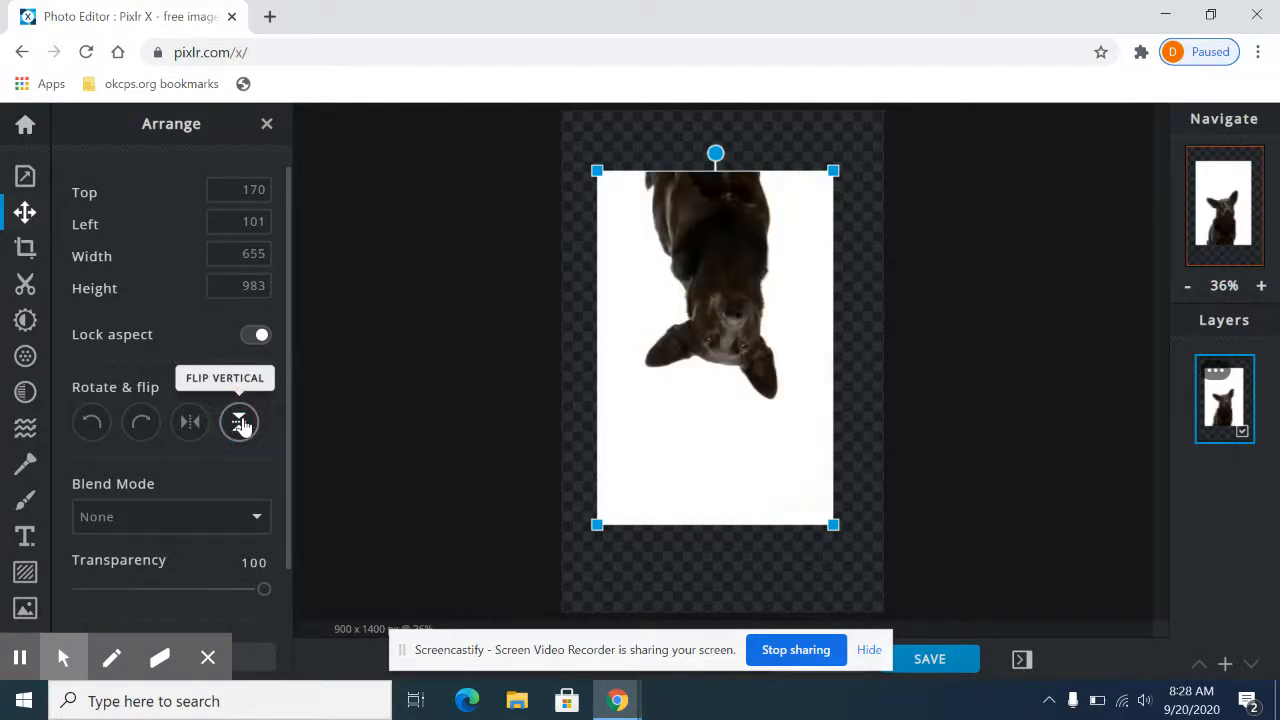
click(240, 424)
scroll(220, 462, down, 1)
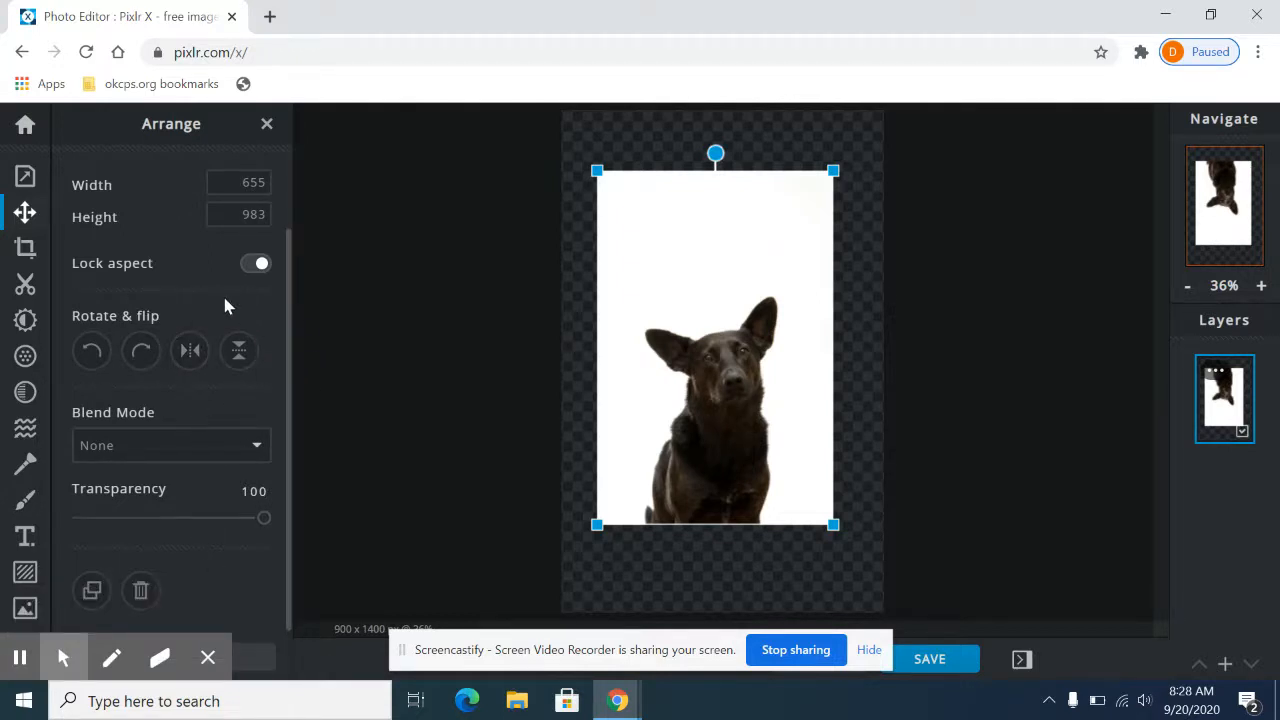
click(268, 124)
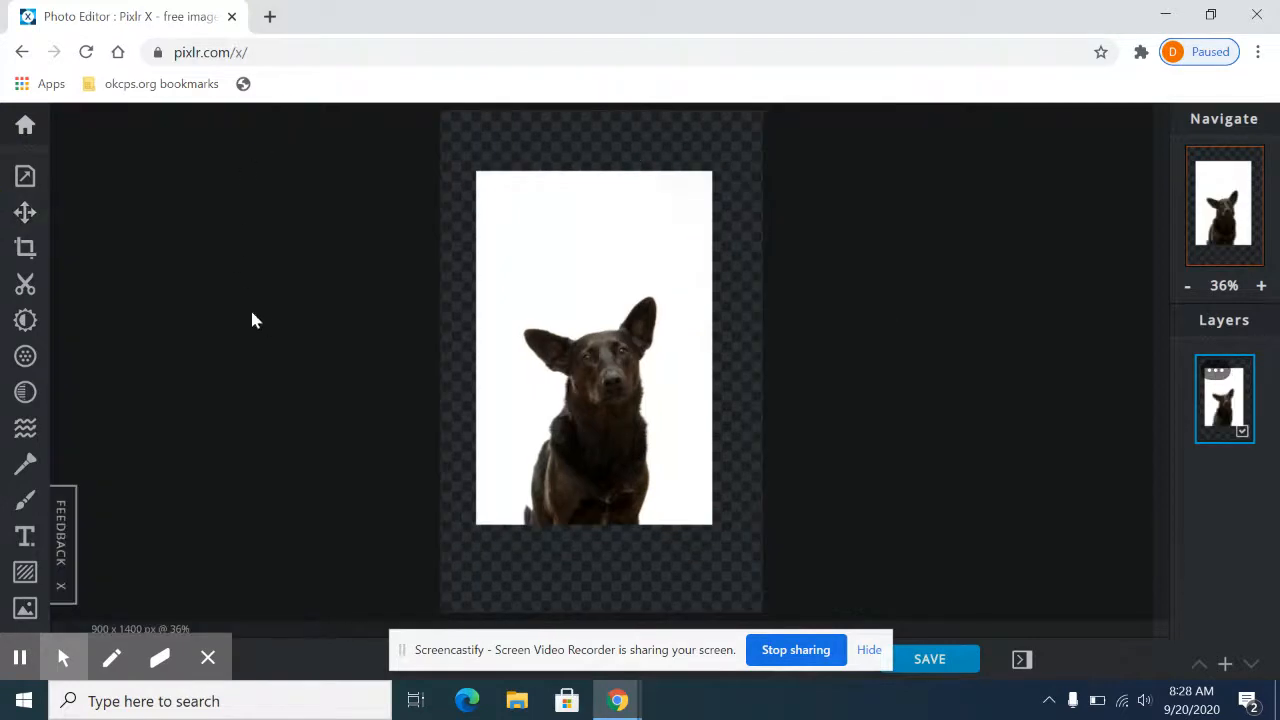
Step: Try cropping the image from its upper-left corner to about 619 x 1082 px, undo, and leave the Crop tool
click(26, 249)
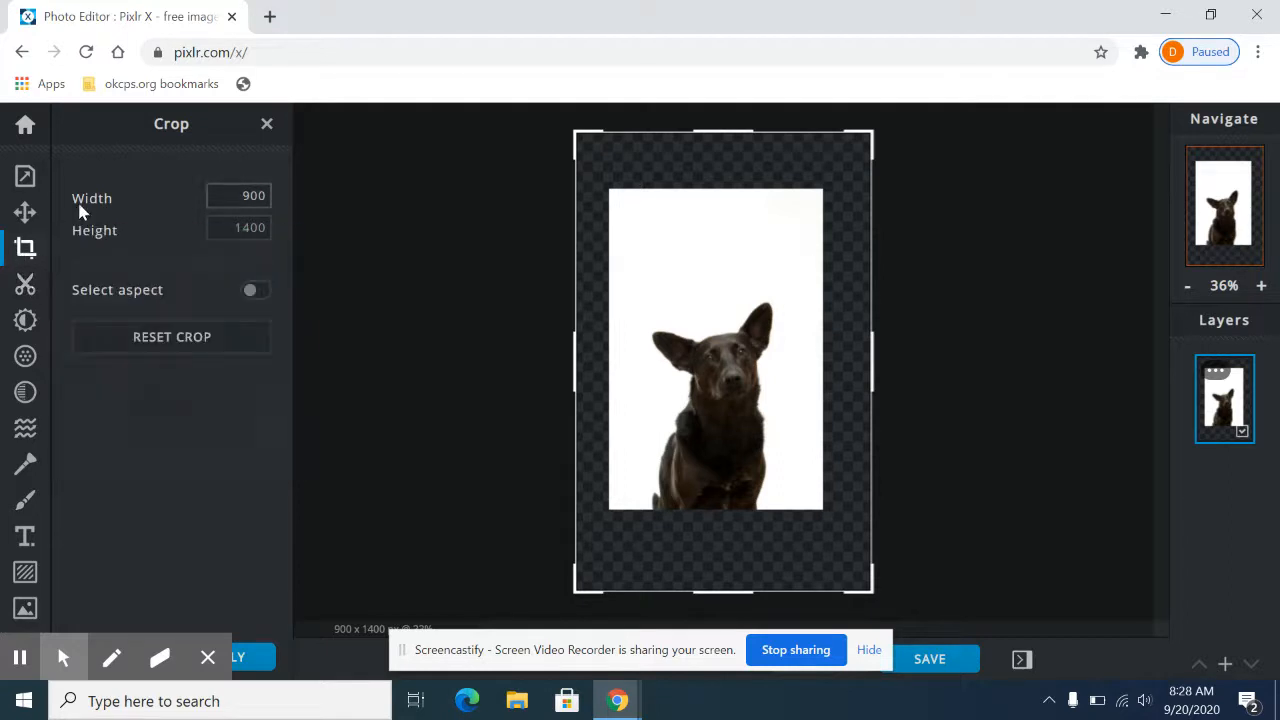
drag(580, 130, 670, 241)
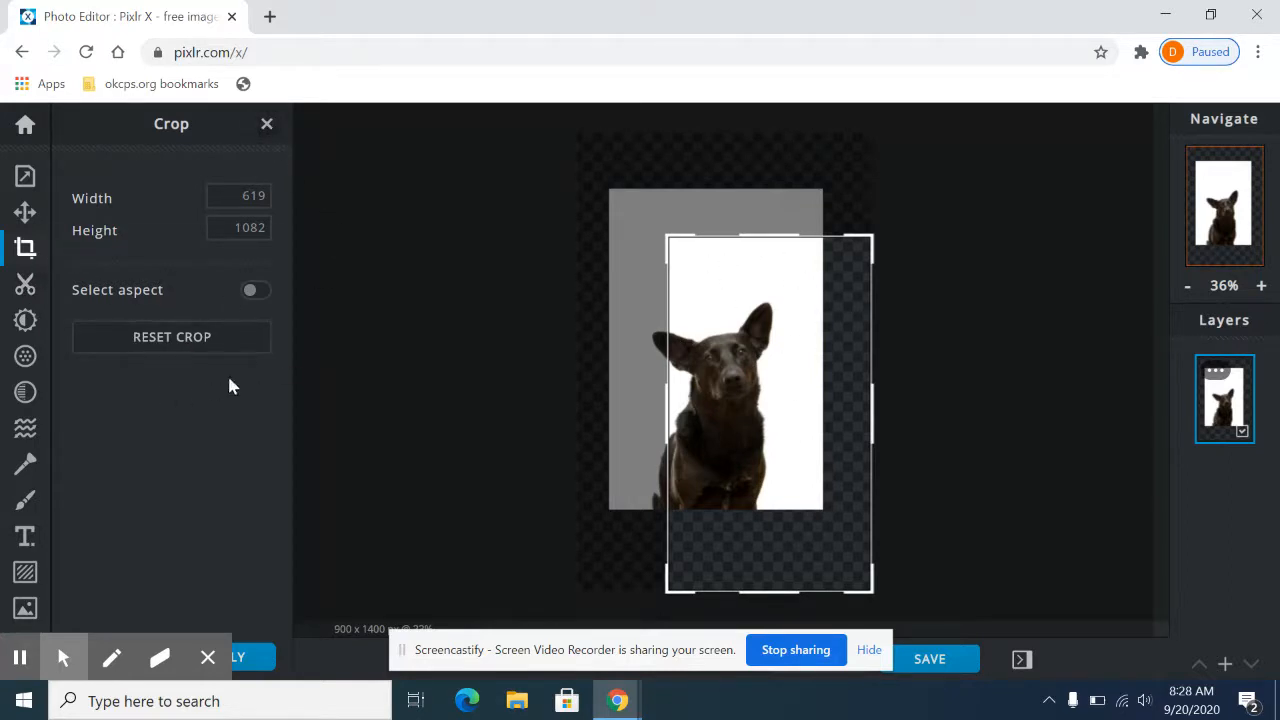
key(ctrl+z)
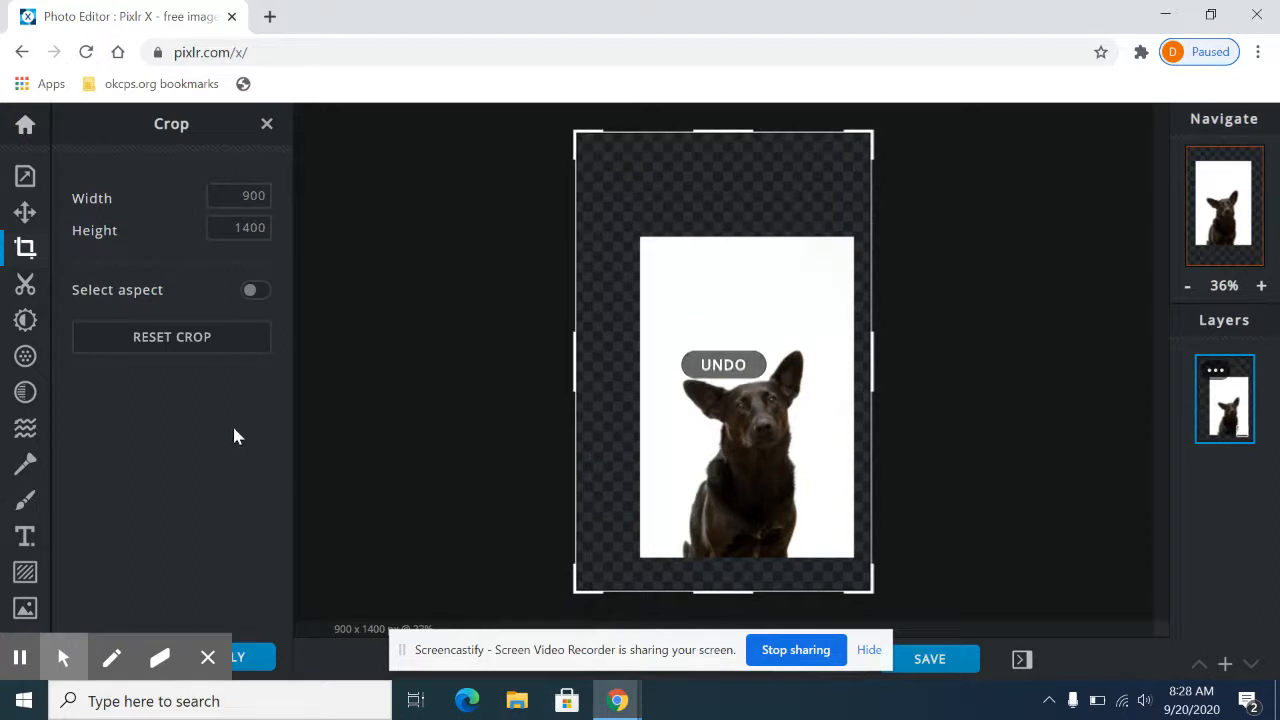
click(268, 124)
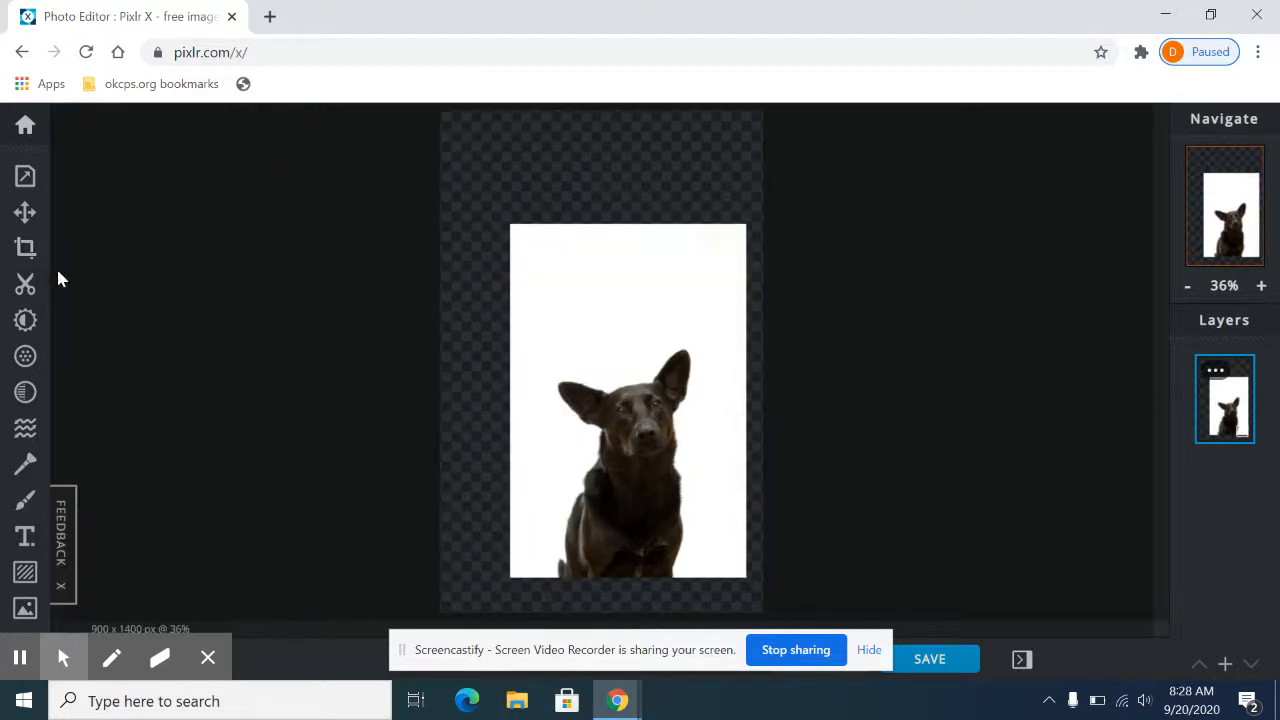
Step: Start and cancel an AI Cutout, and cut away the white background around the dog with the magic wand in Remove mode
click(25, 285)
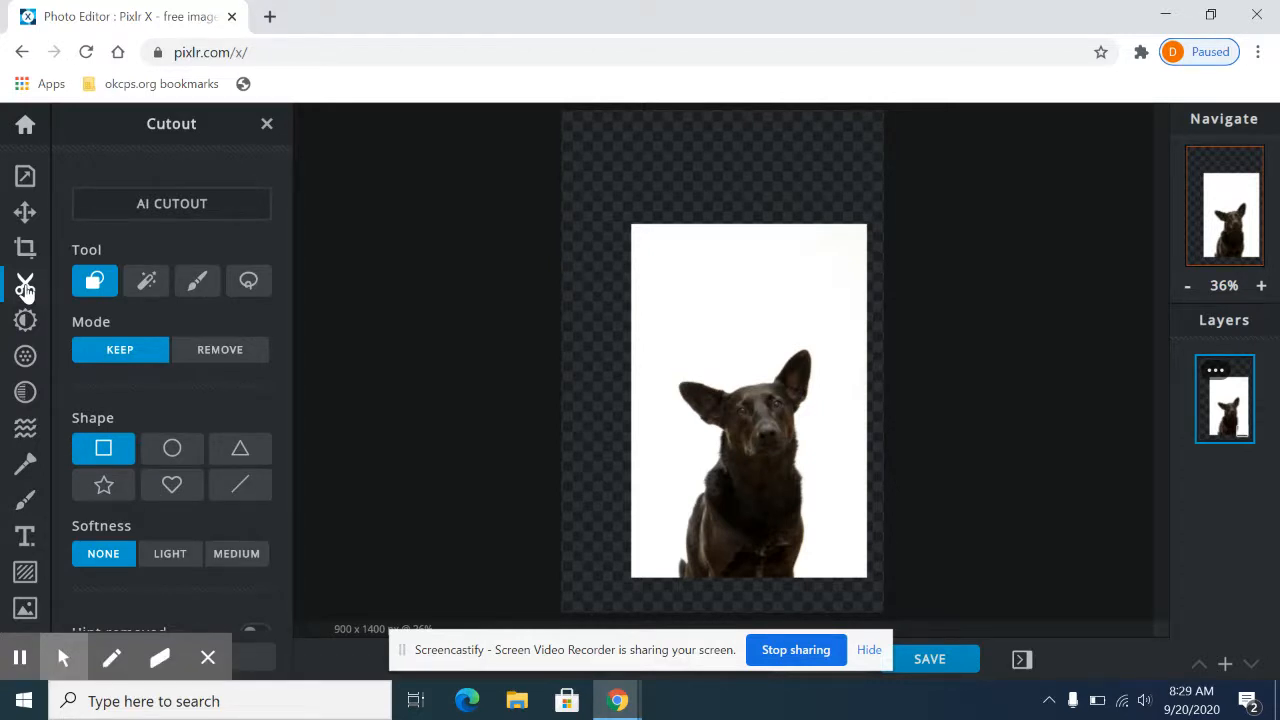
click(172, 205)
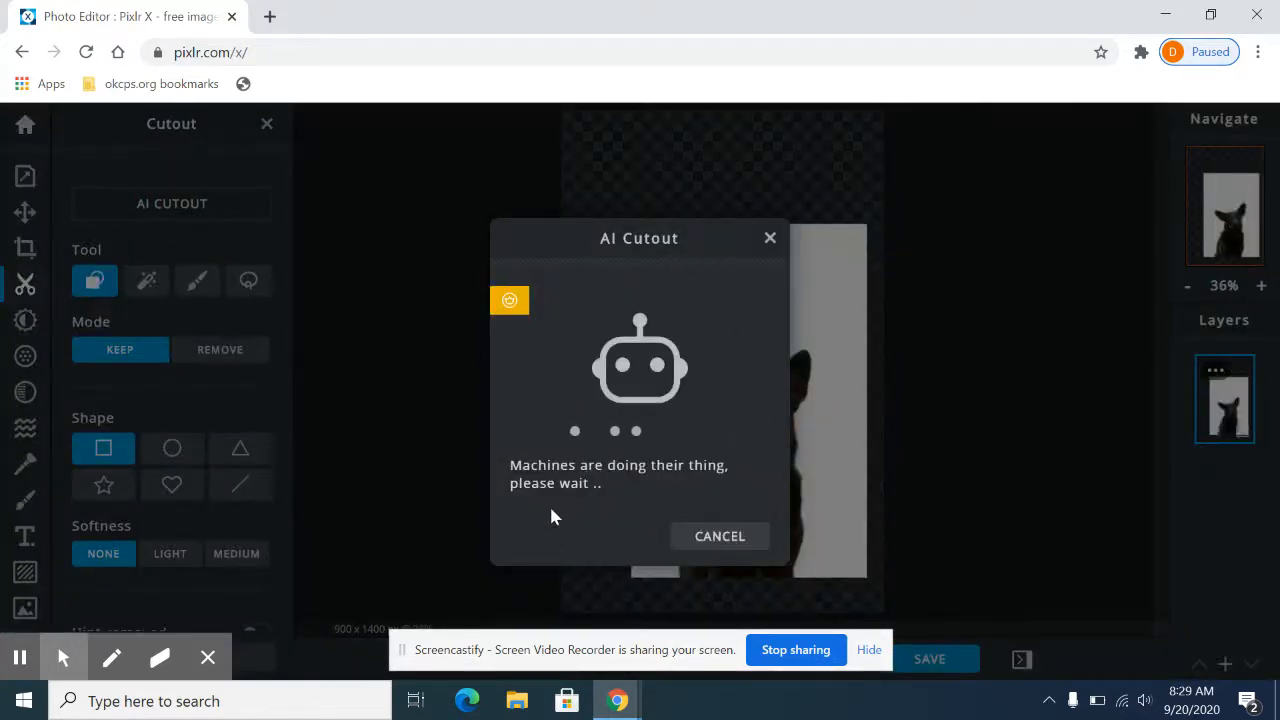
click(714, 538)
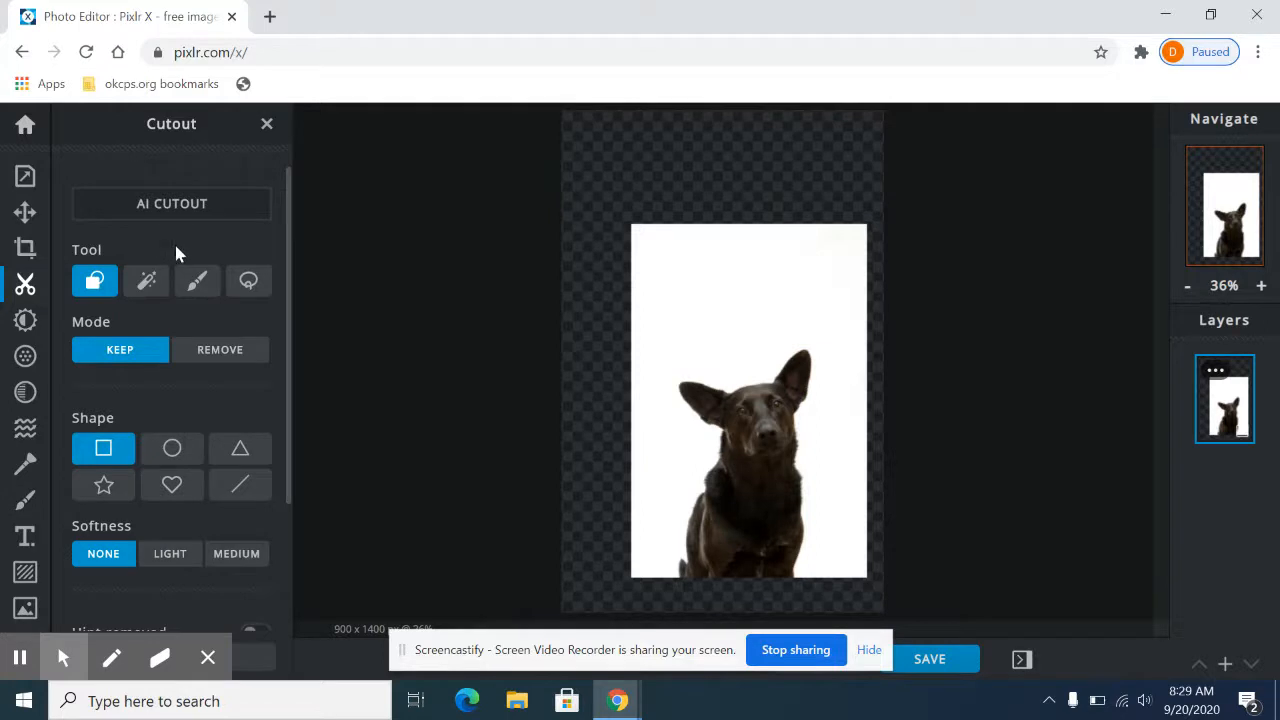
click(148, 284)
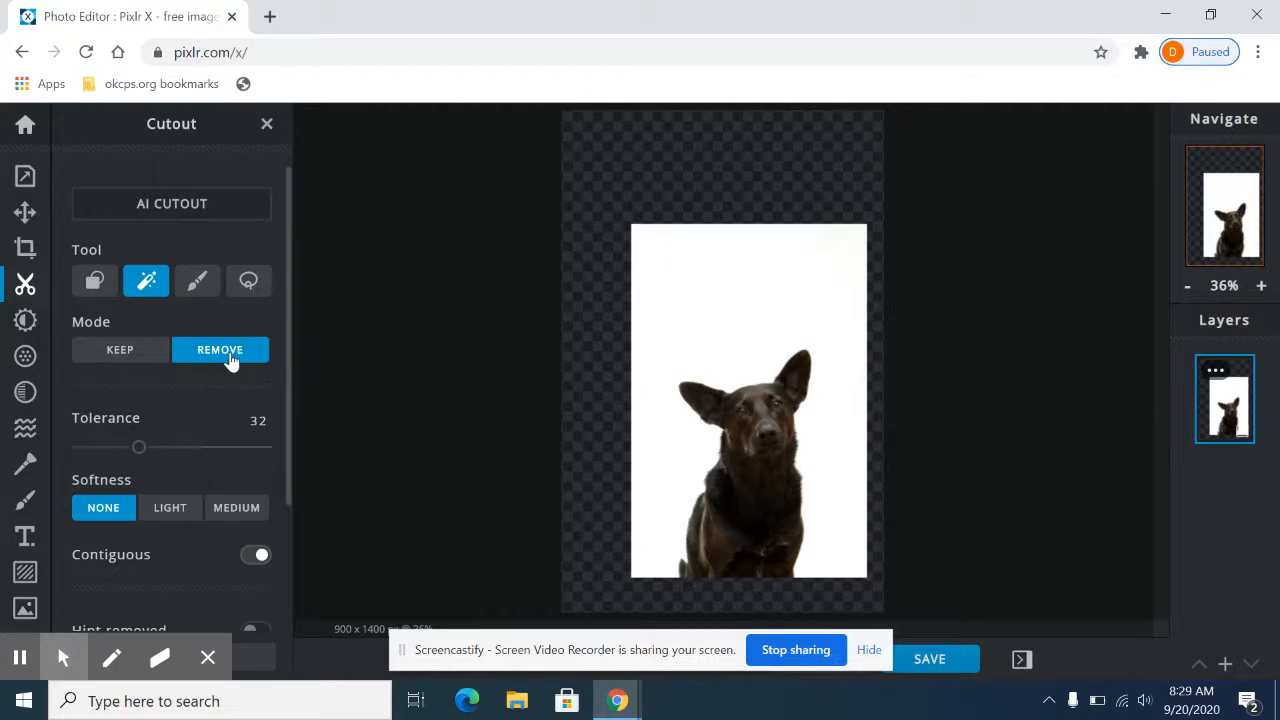
click(726, 296)
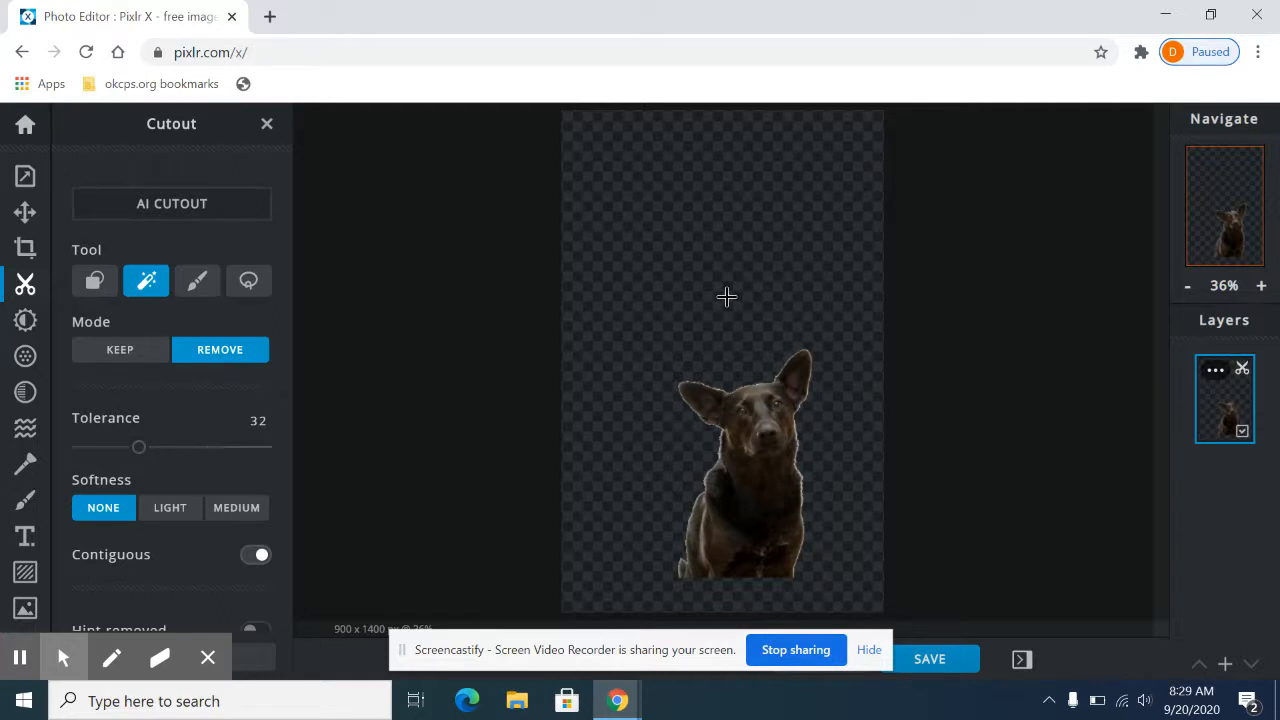
Step: Move the cut-out dog to the canvas's upper left and back to the lower centre, dismissing the advertisement
click(25, 212)
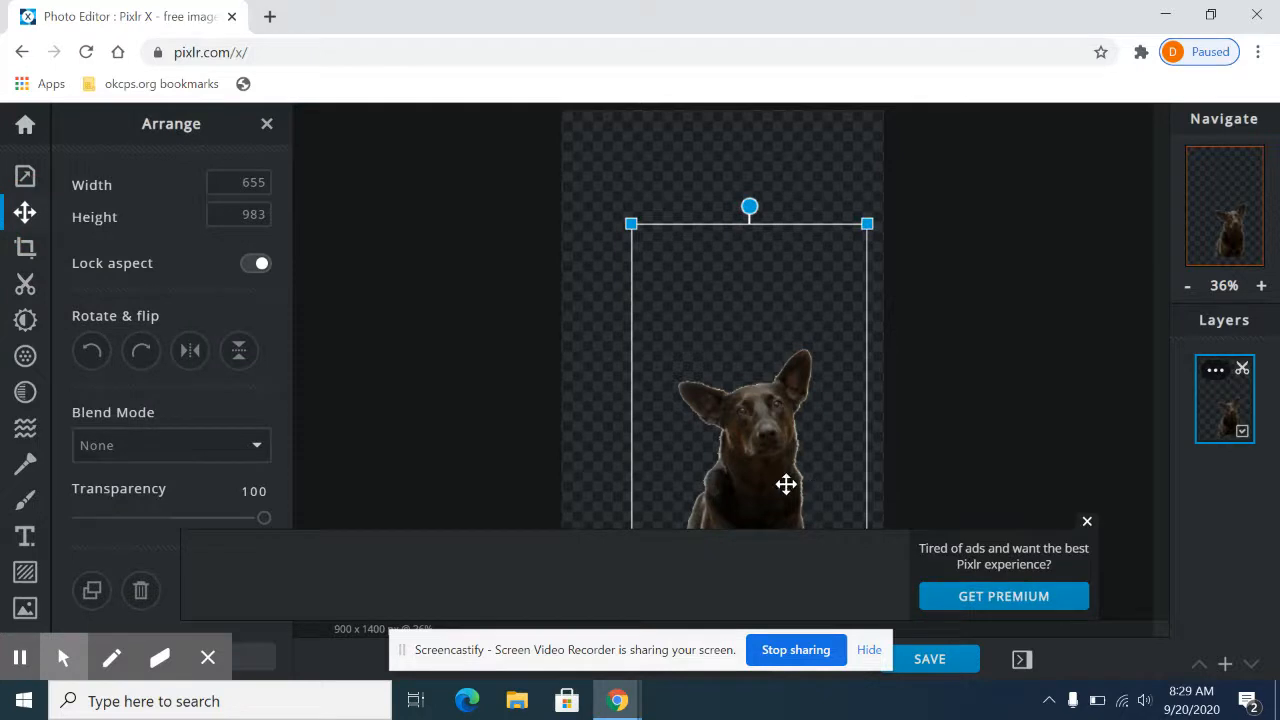
drag(779, 474, 663, 291)
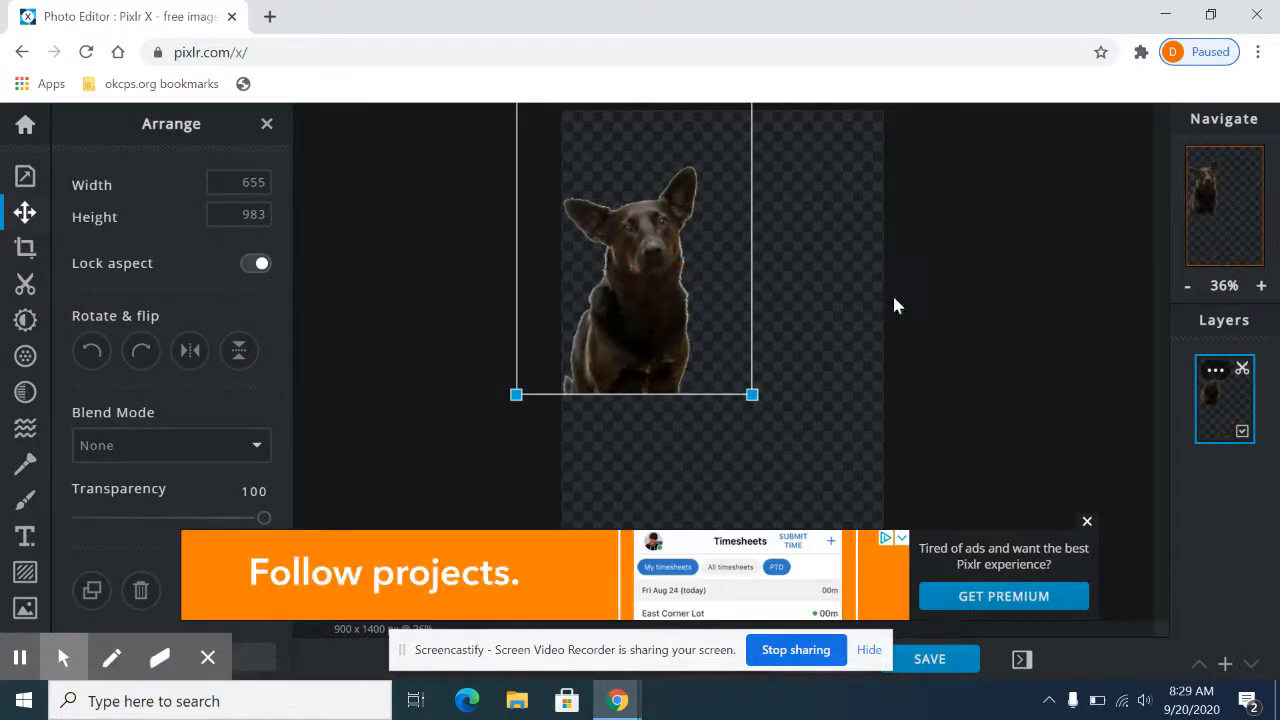
click(1087, 522)
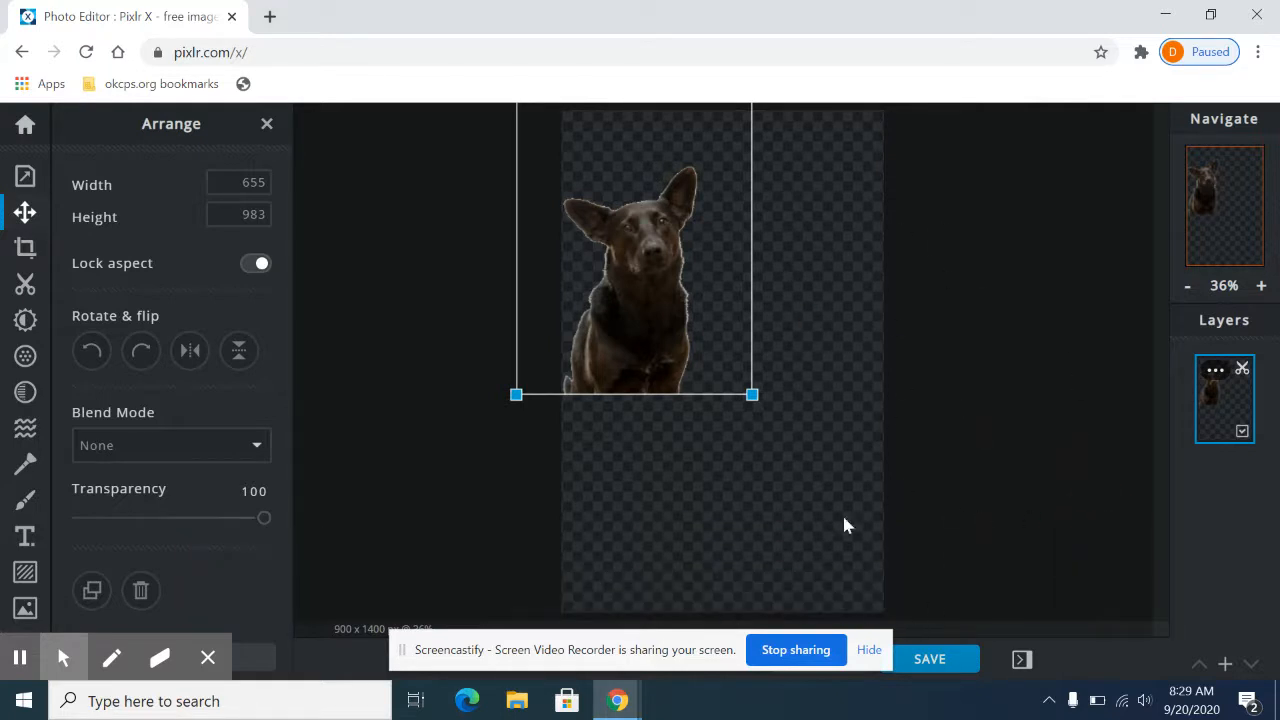
drag(631, 292, 724, 446)
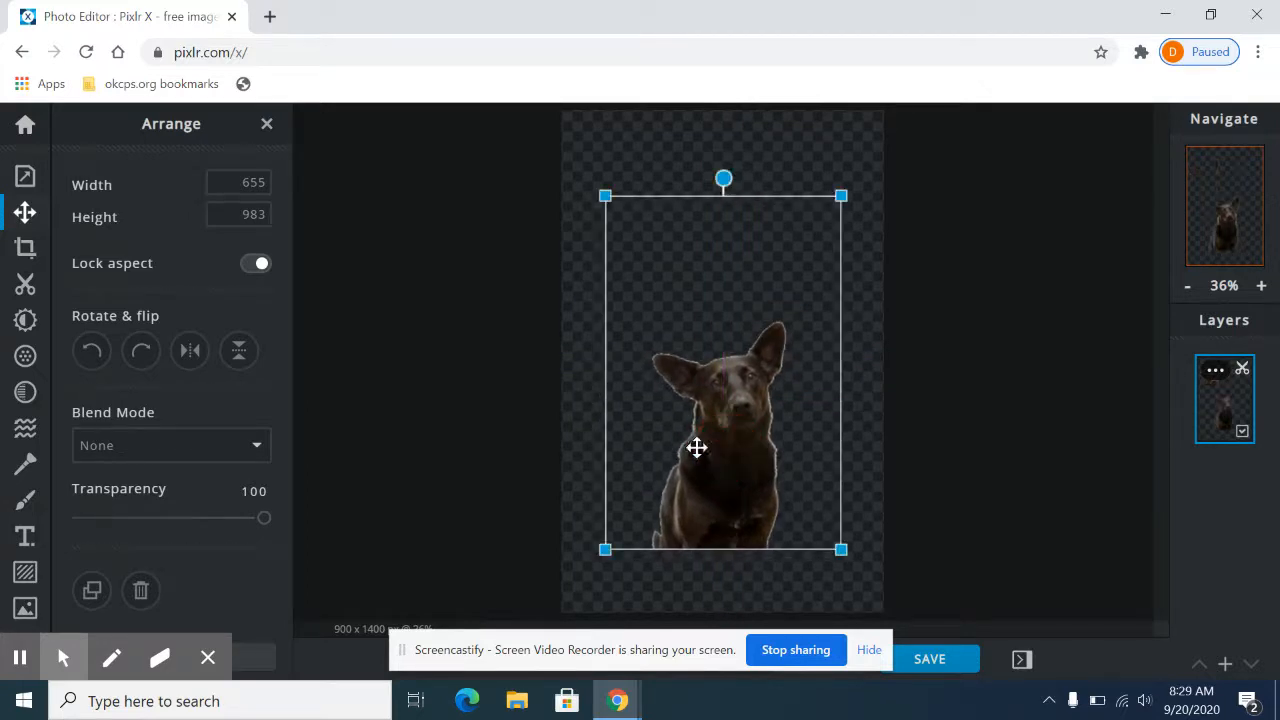
Step: Try a heart-shaped cutout on the dog's chest in Keep and Remove modes, undo it, and leave the Cutout tool
click(25, 285)
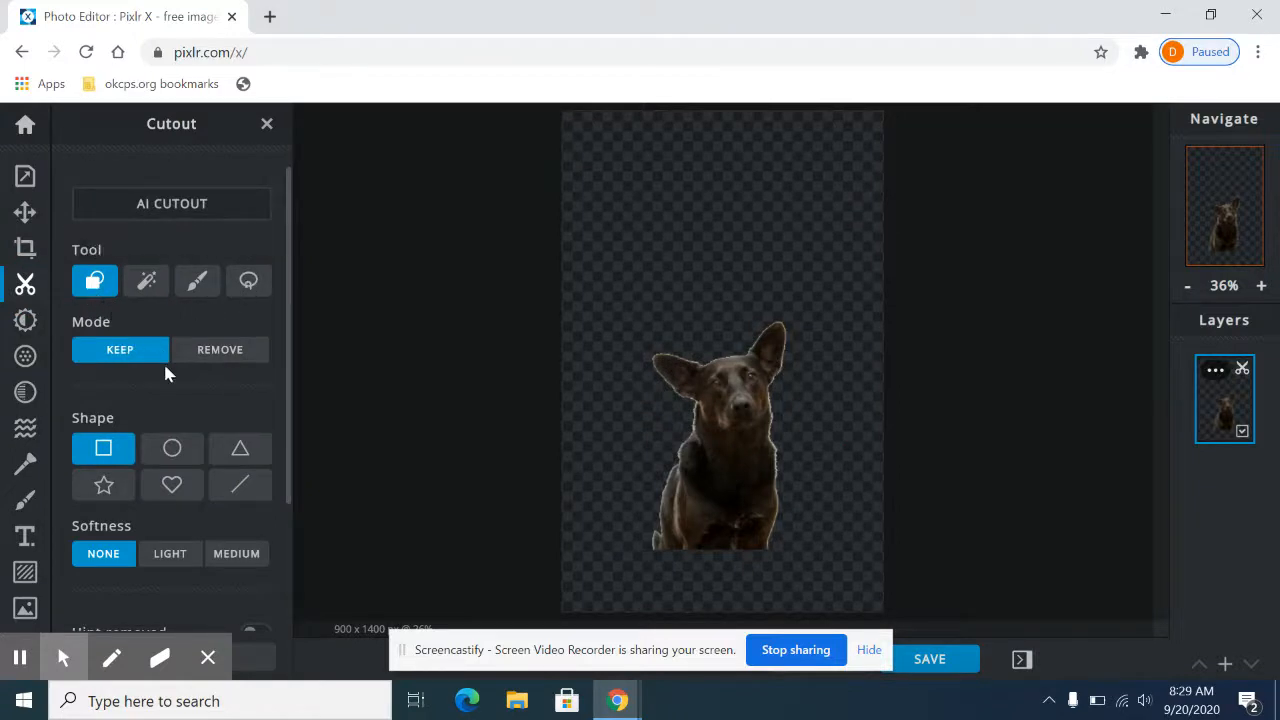
click(172, 488)
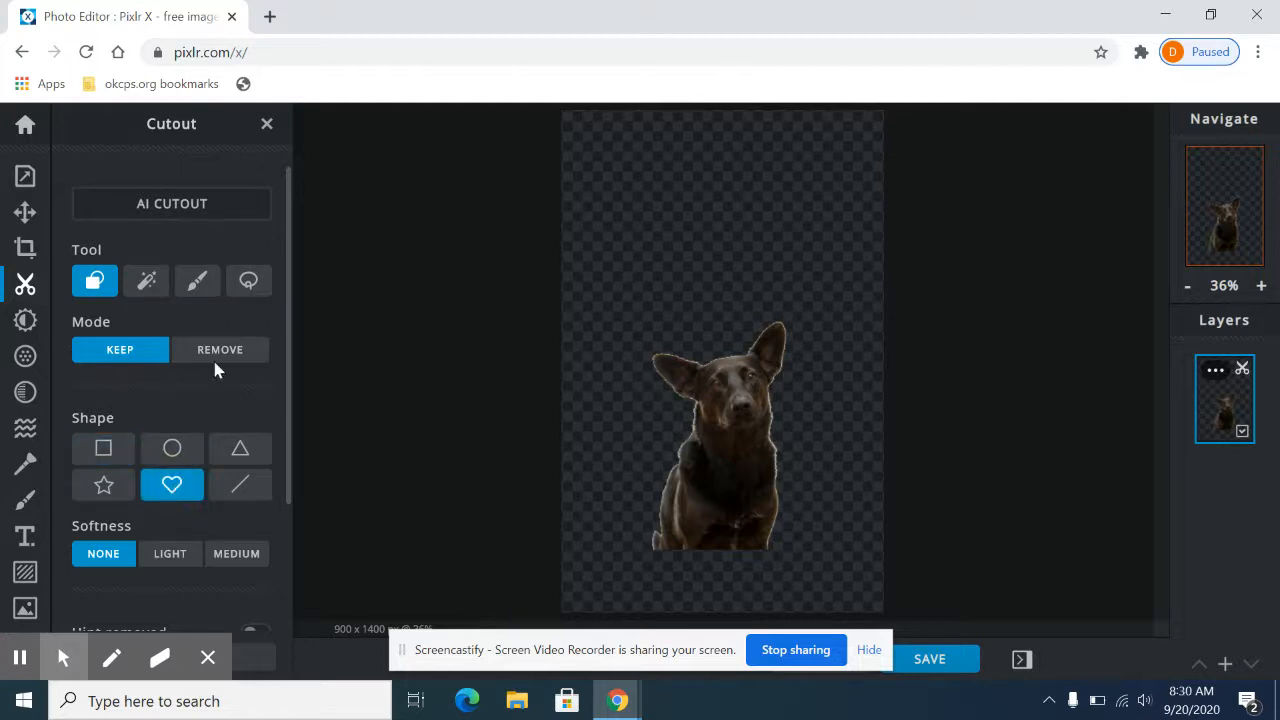
drag(718, 472, 742, 502)
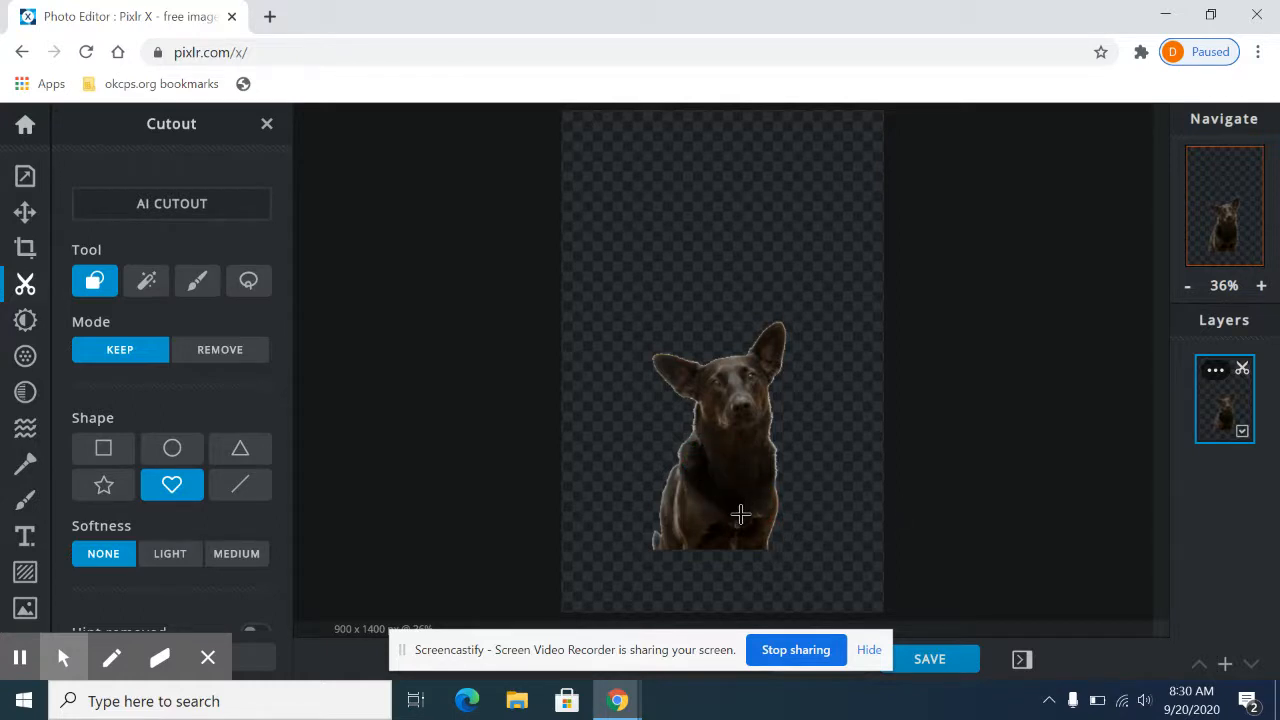
click(222, 356)
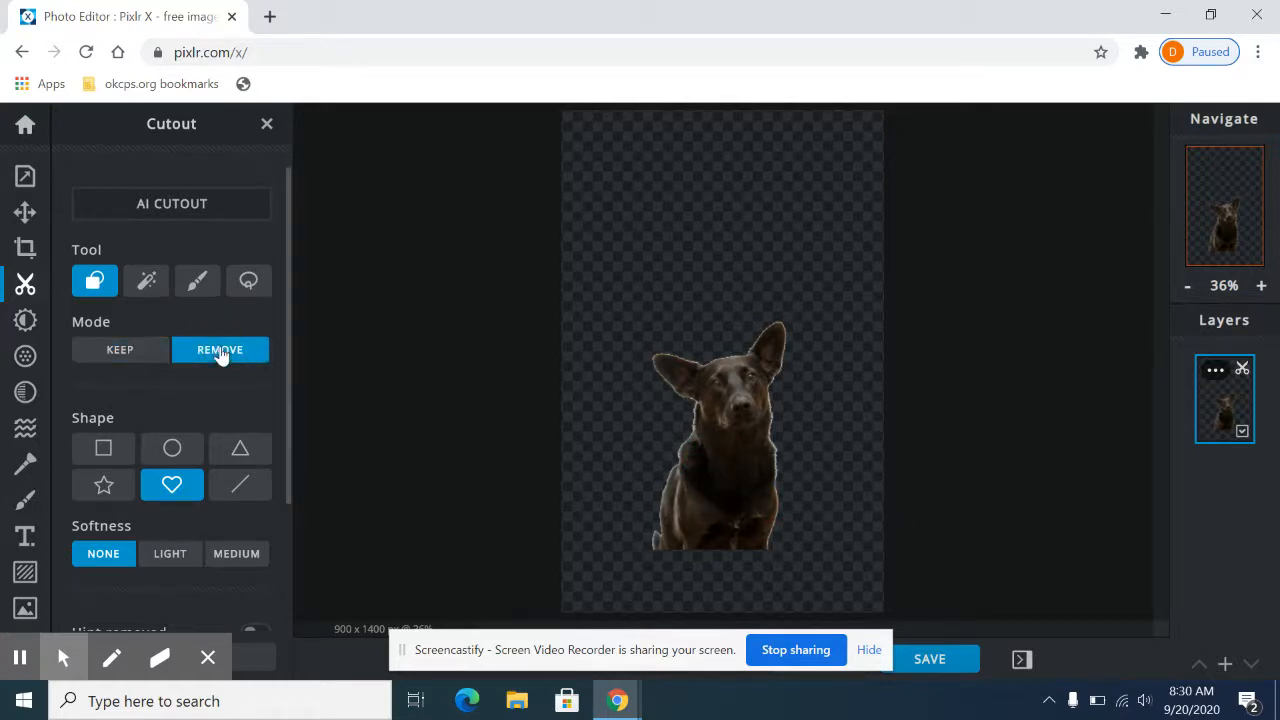
mouse_move(712, 474)
mouse_down()
mouse_move(743, 509)
mouse_move(731, 494)
mouse_up()
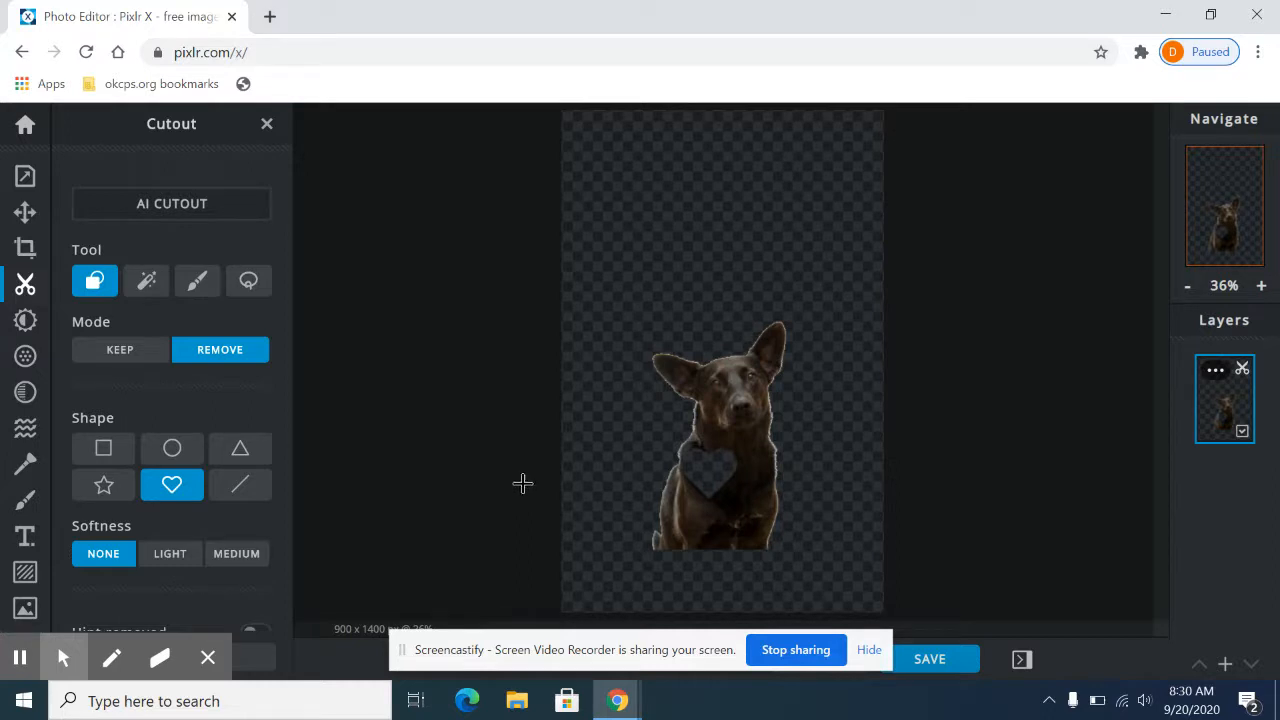
key(ctrl+z)
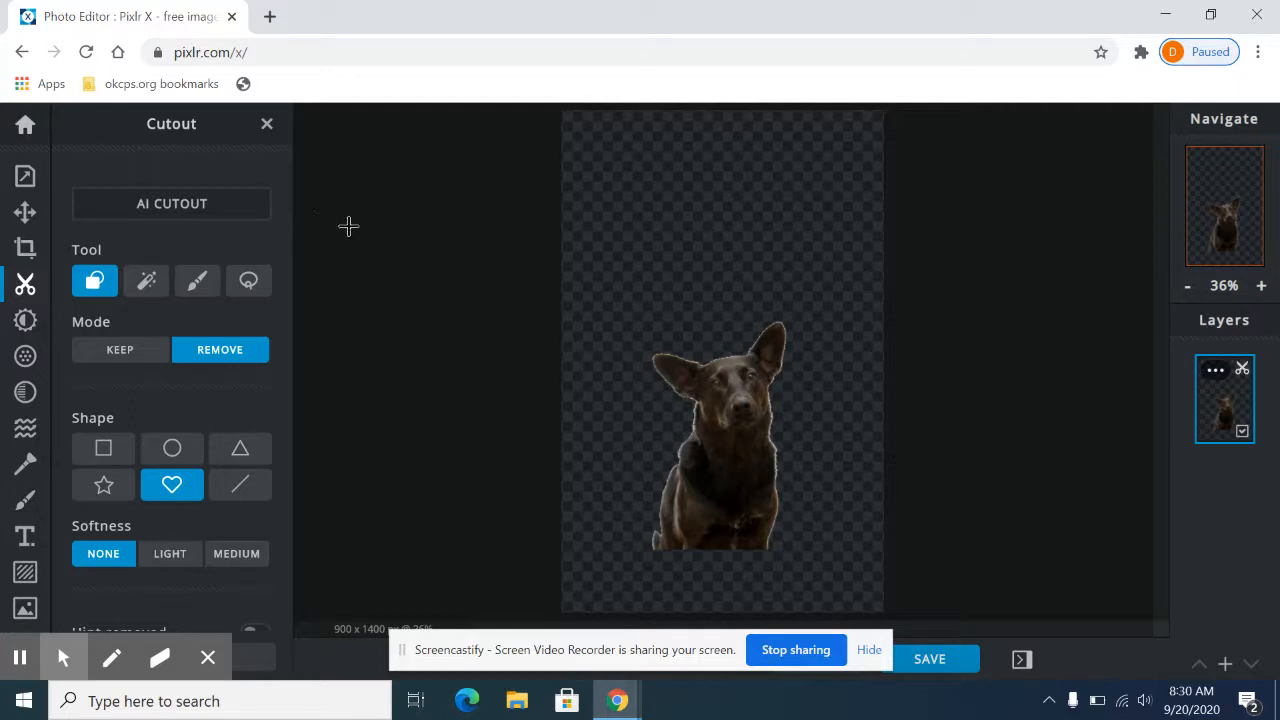
click(266, 123)
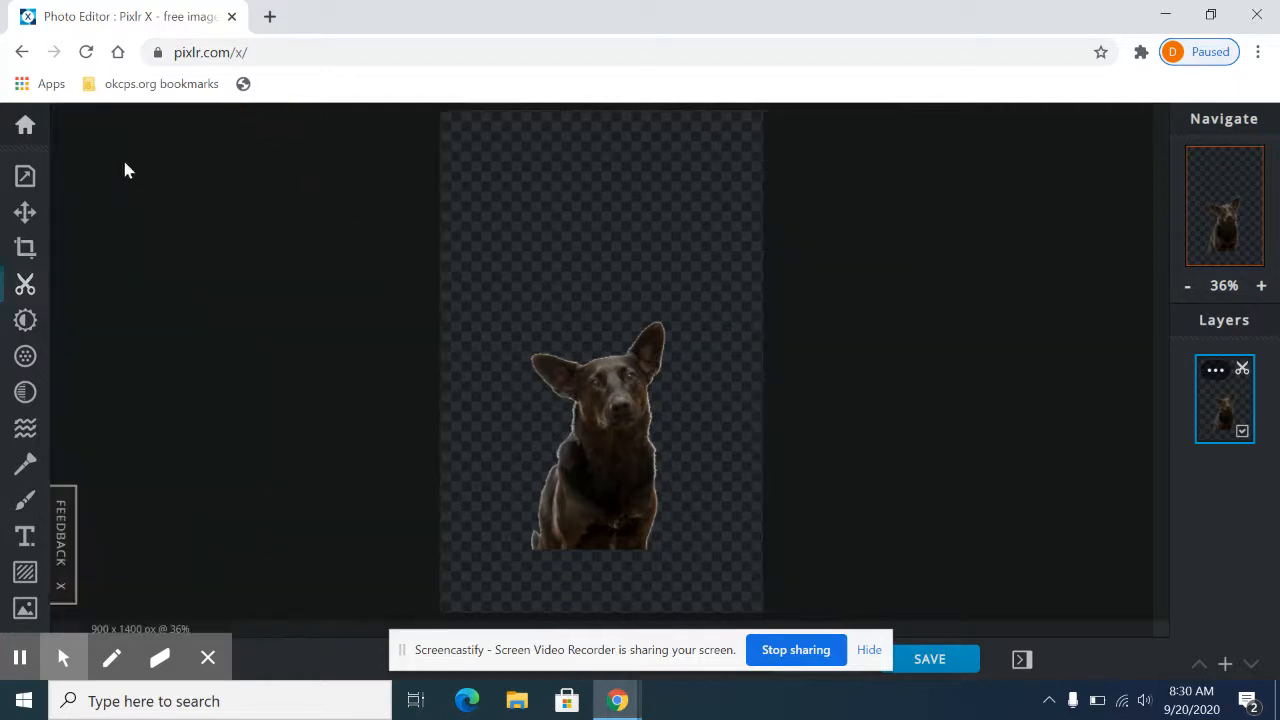
Step: Adjust the dog layer's vibrance to 8 and saturation to 12, try temperatures of 100 and -100, and undo the temperature change
click(26, 322)
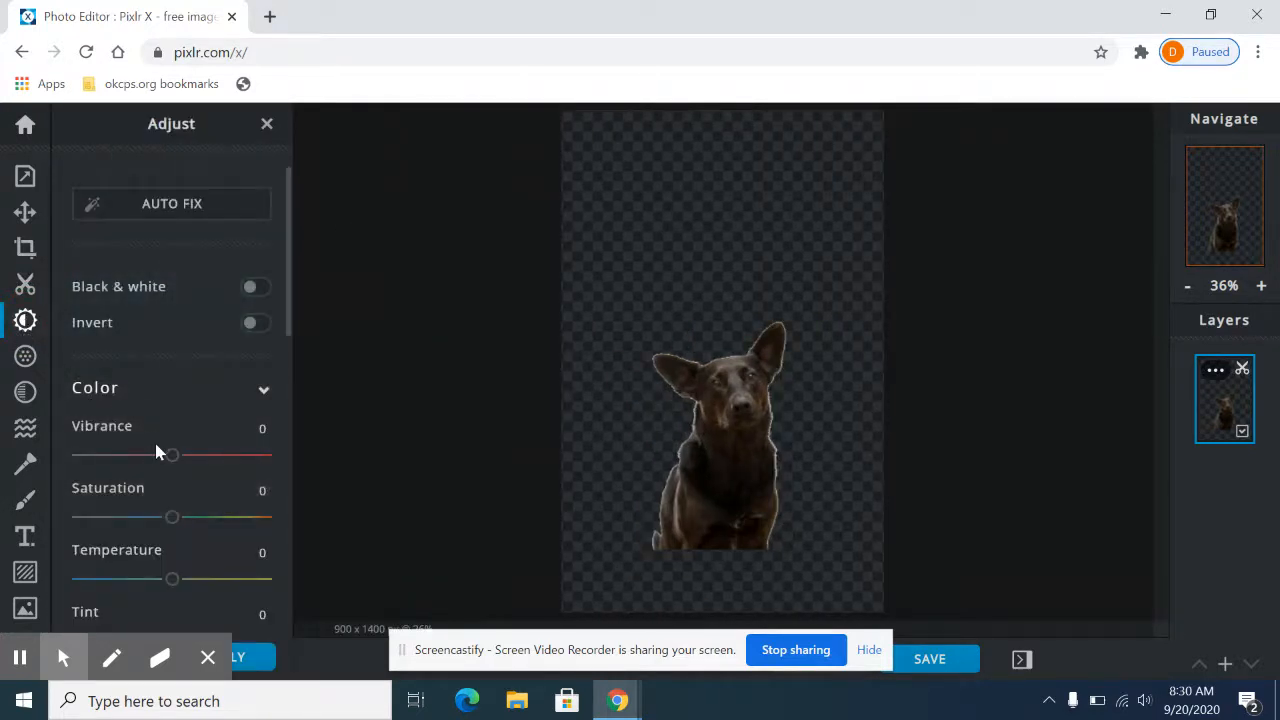
mouse_move(170, 455)
mouse_down()
mouse_move(214, 455)
mouse_move(179, 455)
mouse_up()
drag(171, 520, 286, 577)
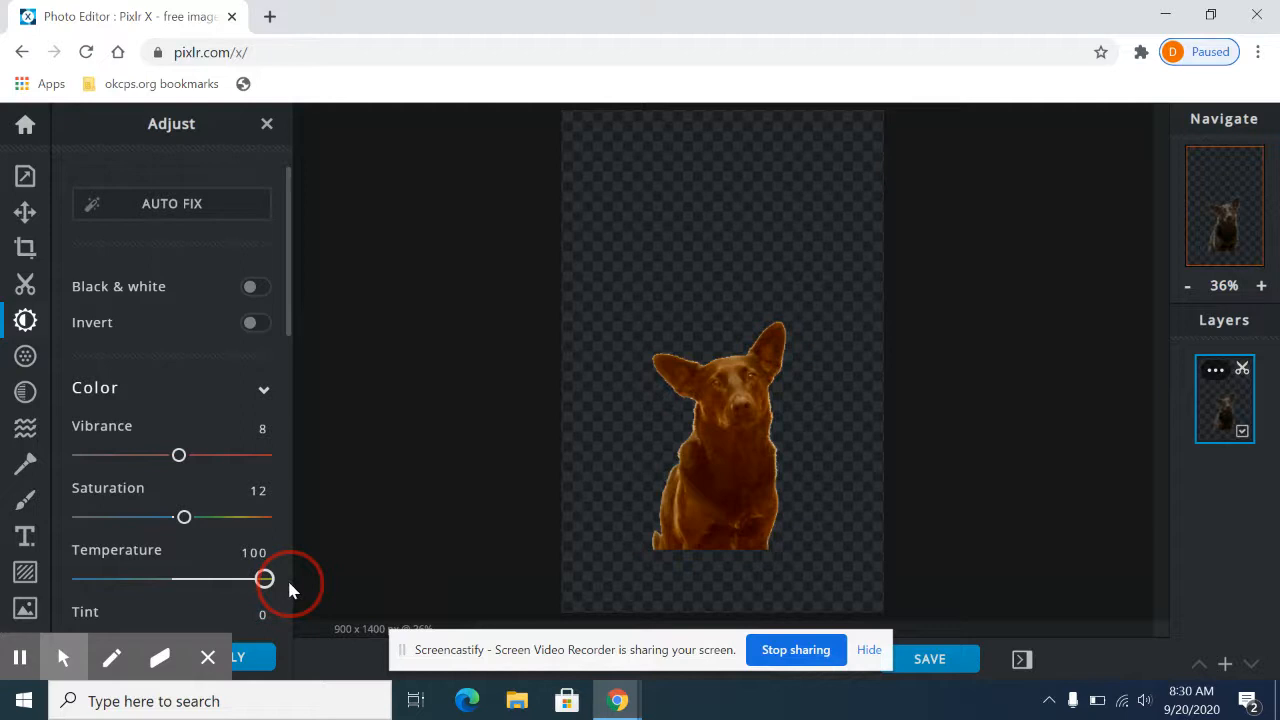
drag(264, 579, 62, 582)
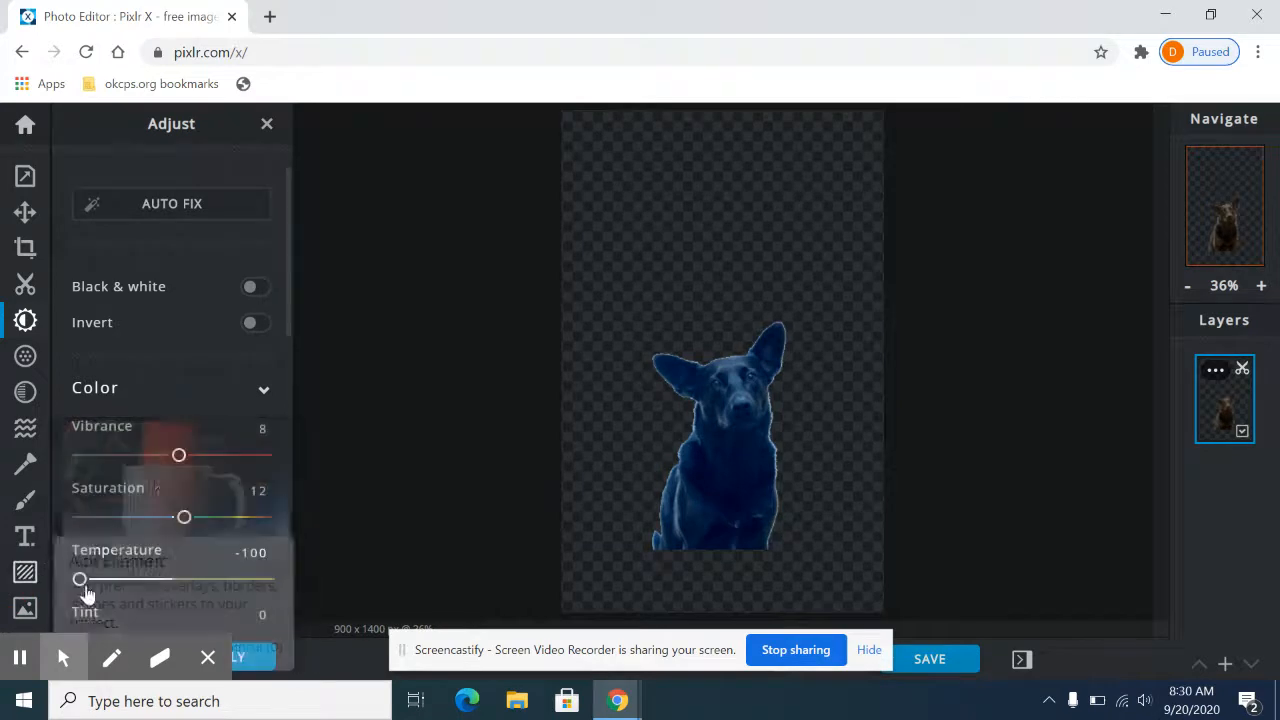
key(ctrl+z)
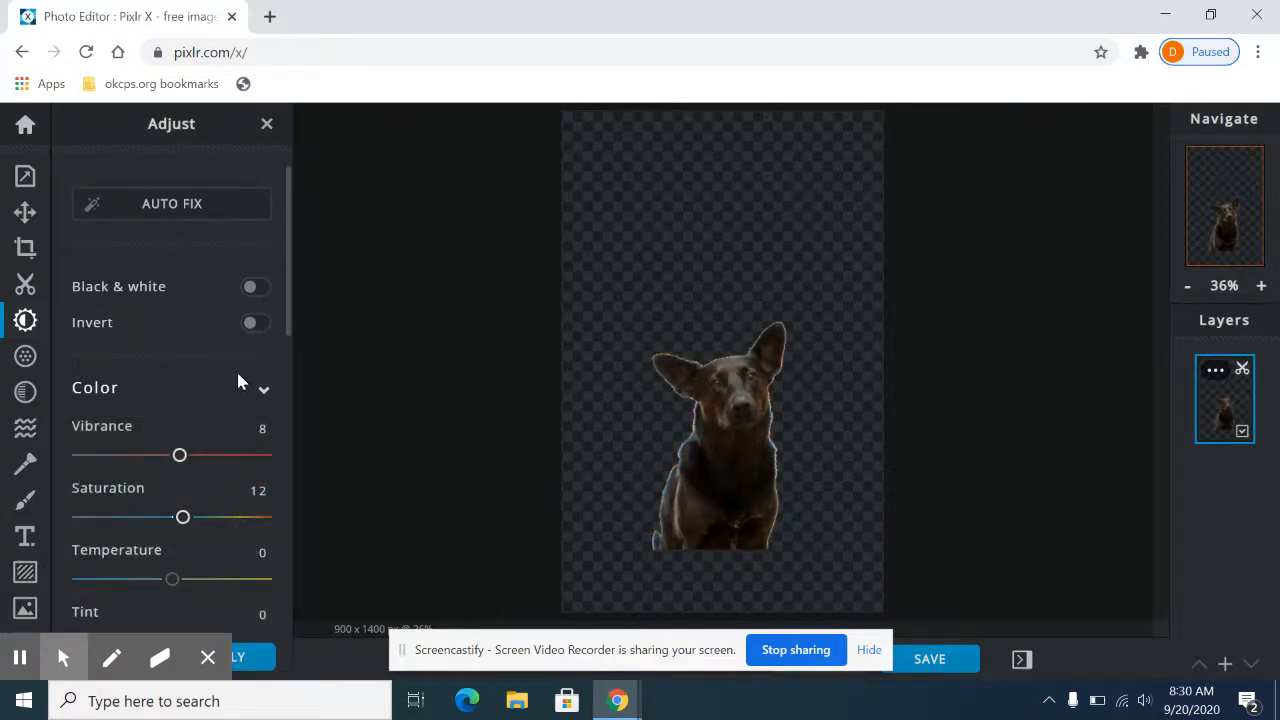
scroll(195, 405, down, 6)
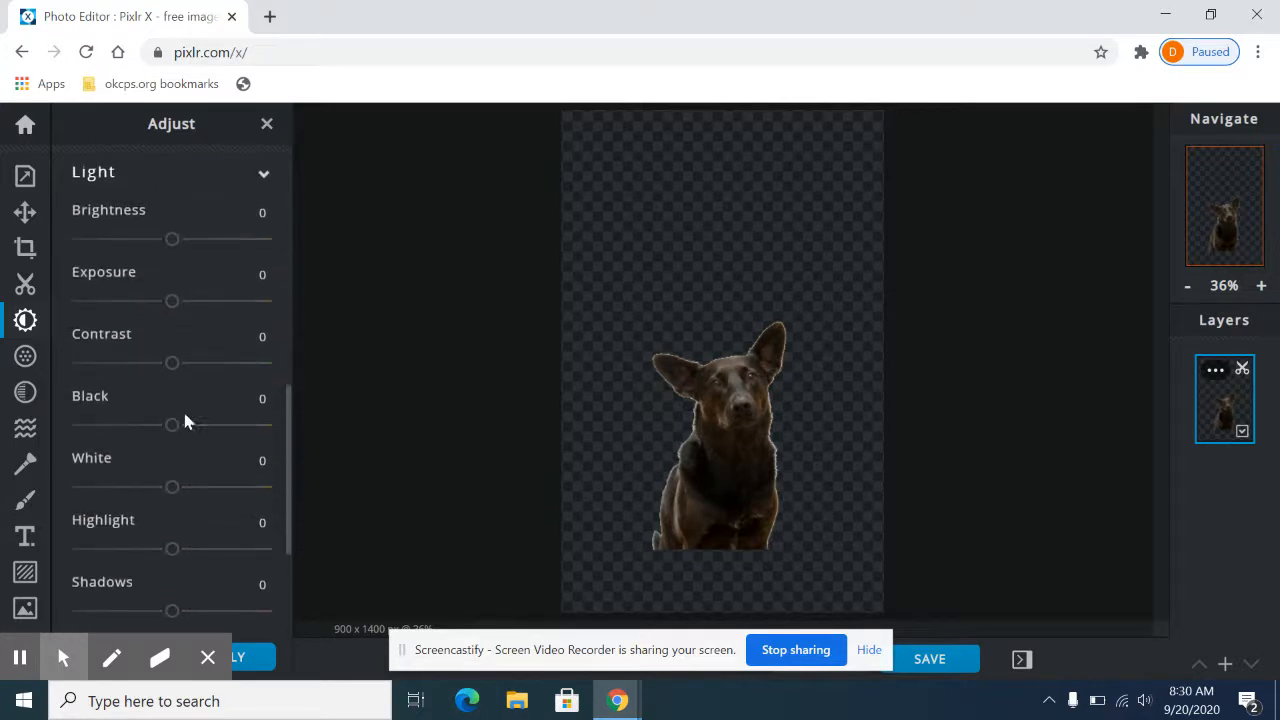
scroll(182, 415, down, 2)
scroll(181, 428, up, 8)
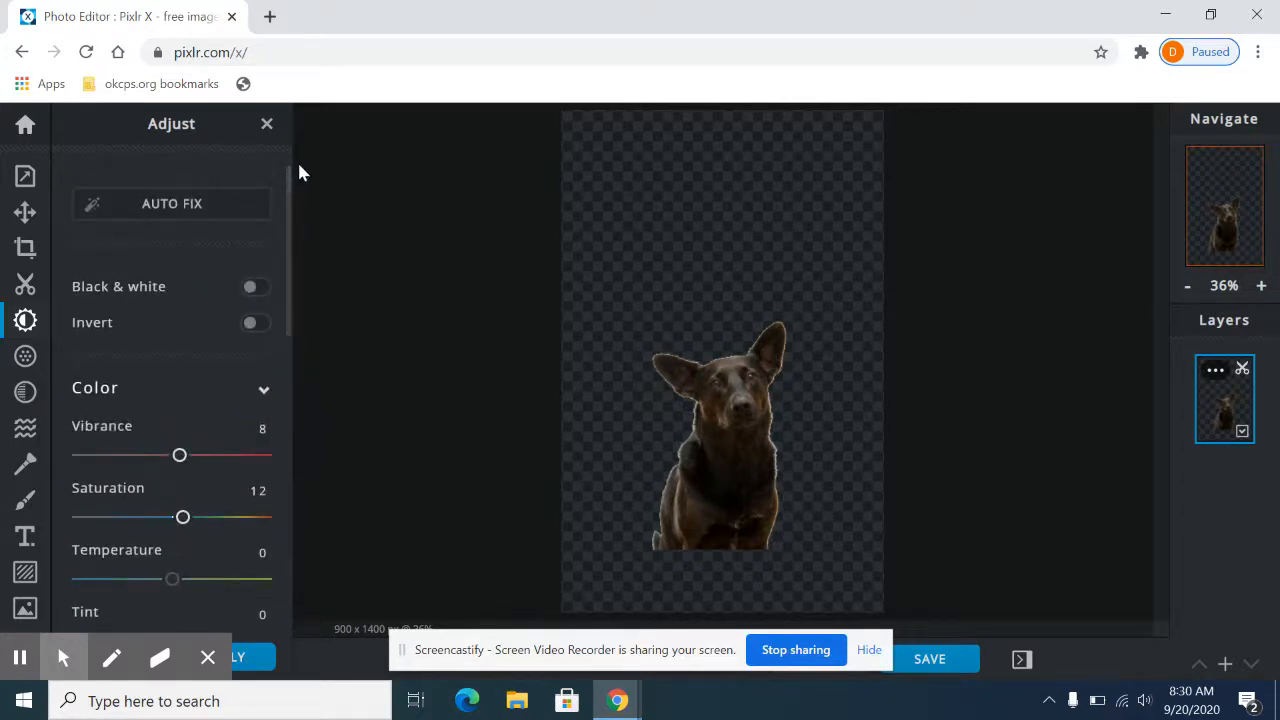
Step: Leave the colour adjustments, try a clarity filter of 21 on the dog layer, undo it and leave the filters
click(267, 123)
click(30, 360)
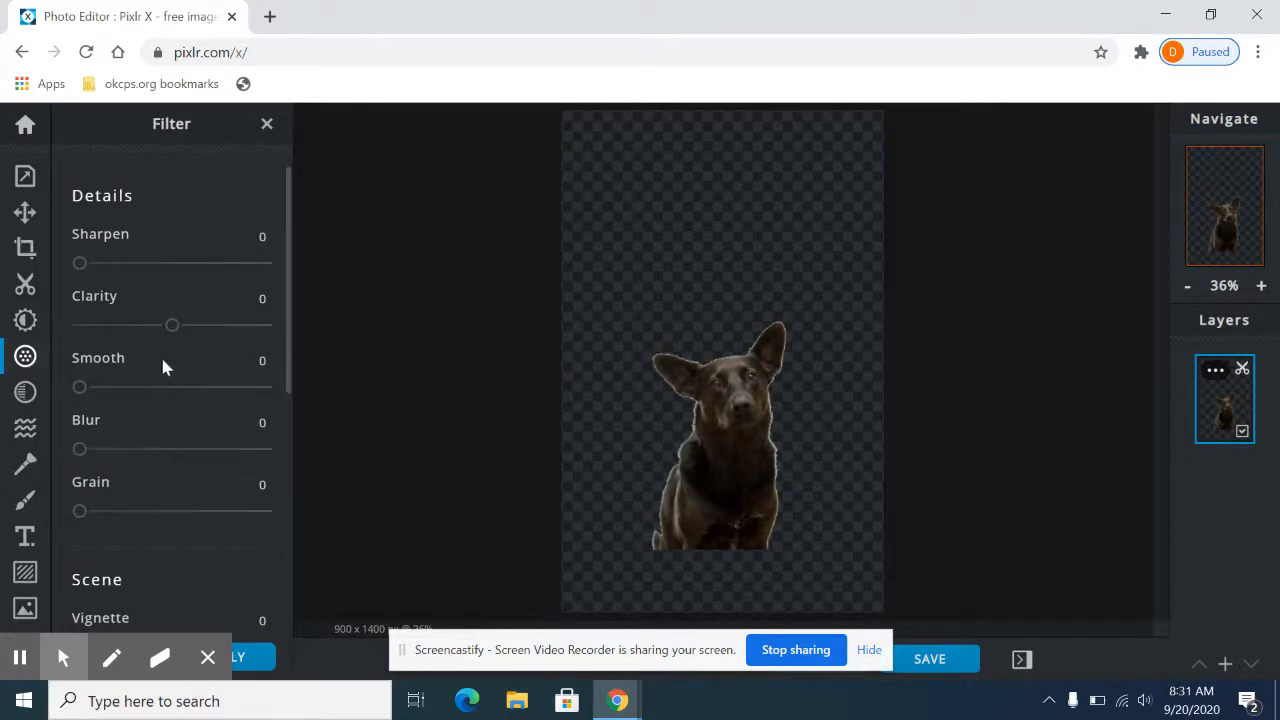
scroll(172, 515, down, 5)
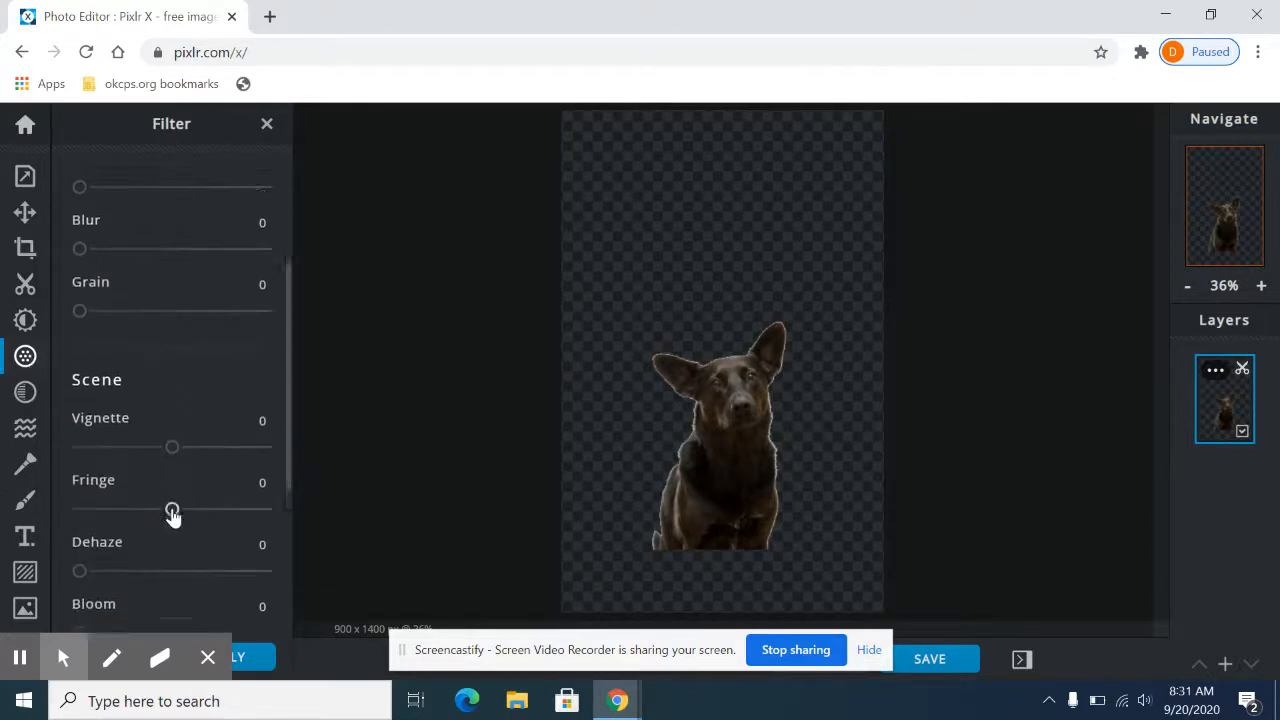
scroll(170, 491, up, 4)
scroll(185, 354, down, 1)
mouse_move(170, 226)
mouse_down()
mouse_move(80, 223)
mouse_move(226, 242)
mouse_move(150, 223)
mouse_move(191, 240)
mouse_up()
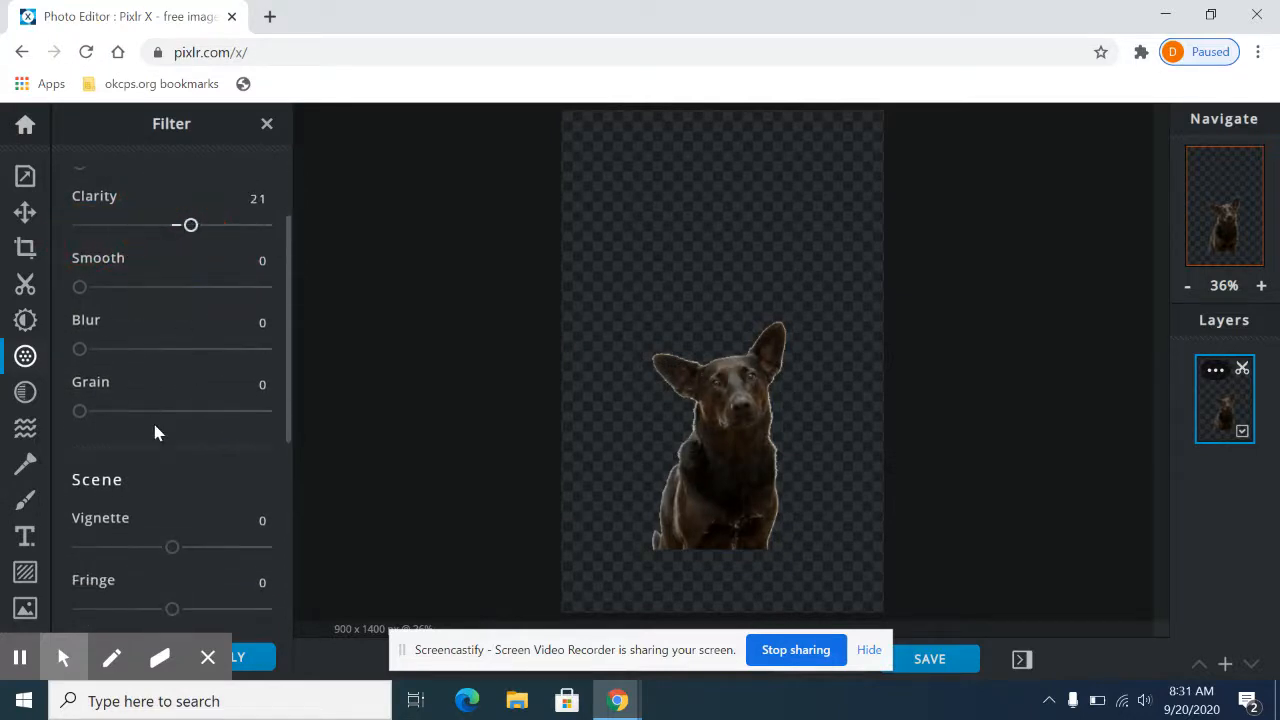
key(ctrl+z)
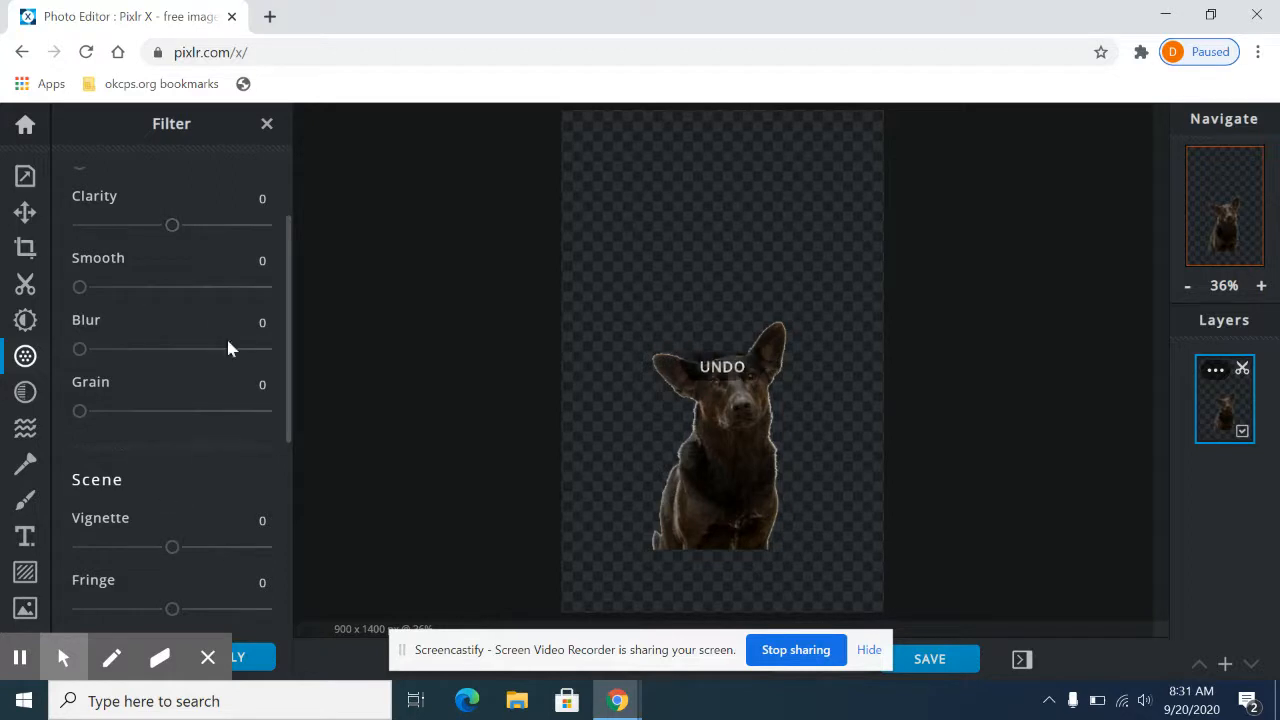
click(266, 122)
Step: Look through the available effect categories and the Liquify tool's options without applying anything
click(26, 392)
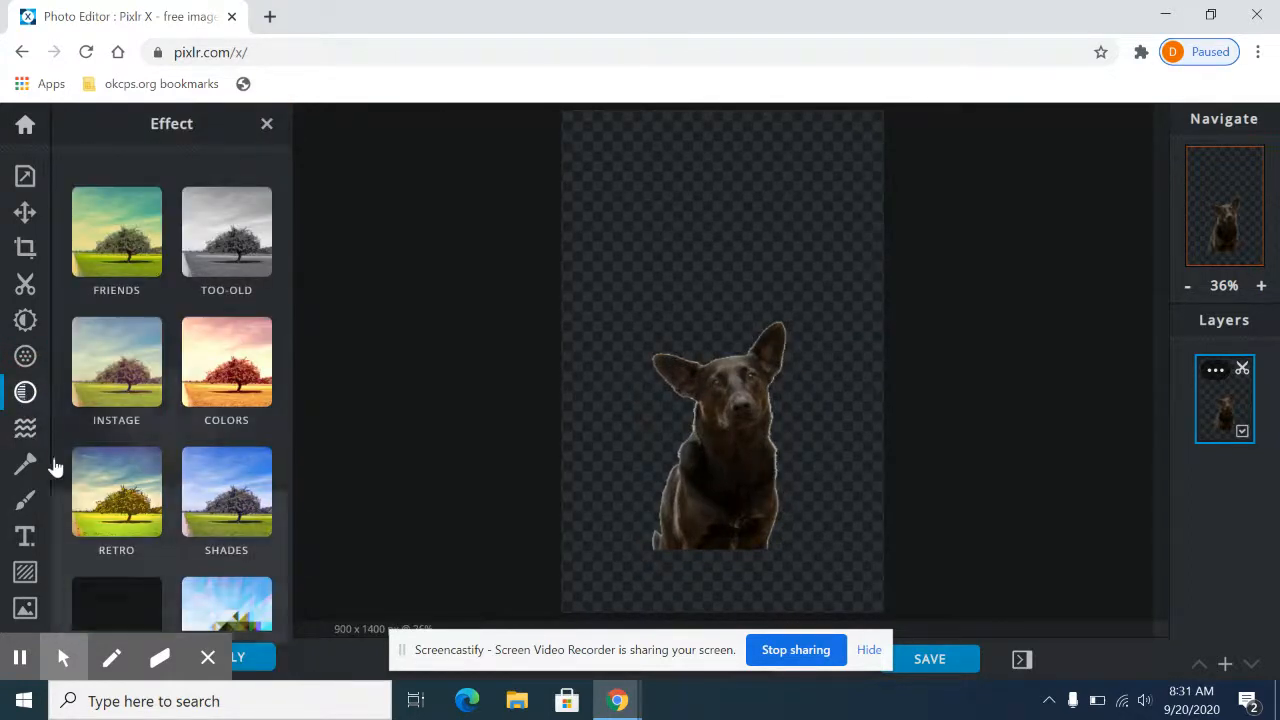
scroll(236, 438, down, 3)
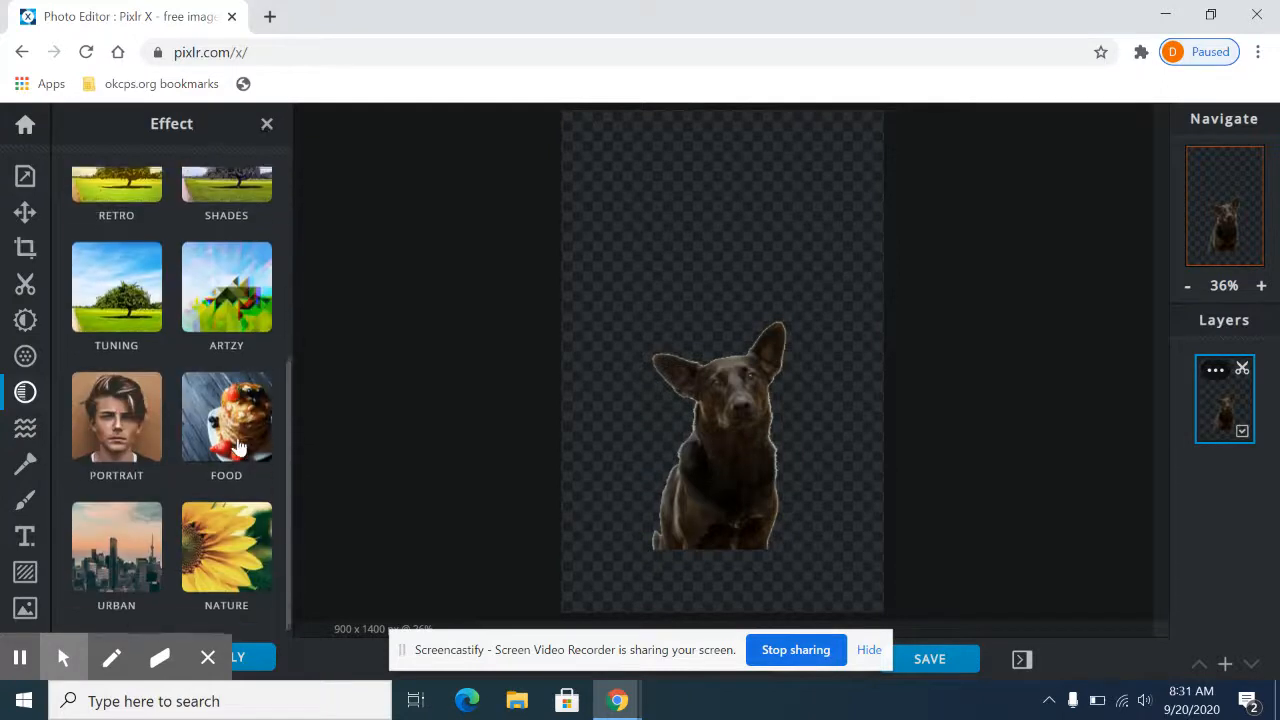
scroll(162, 500, up, 3)
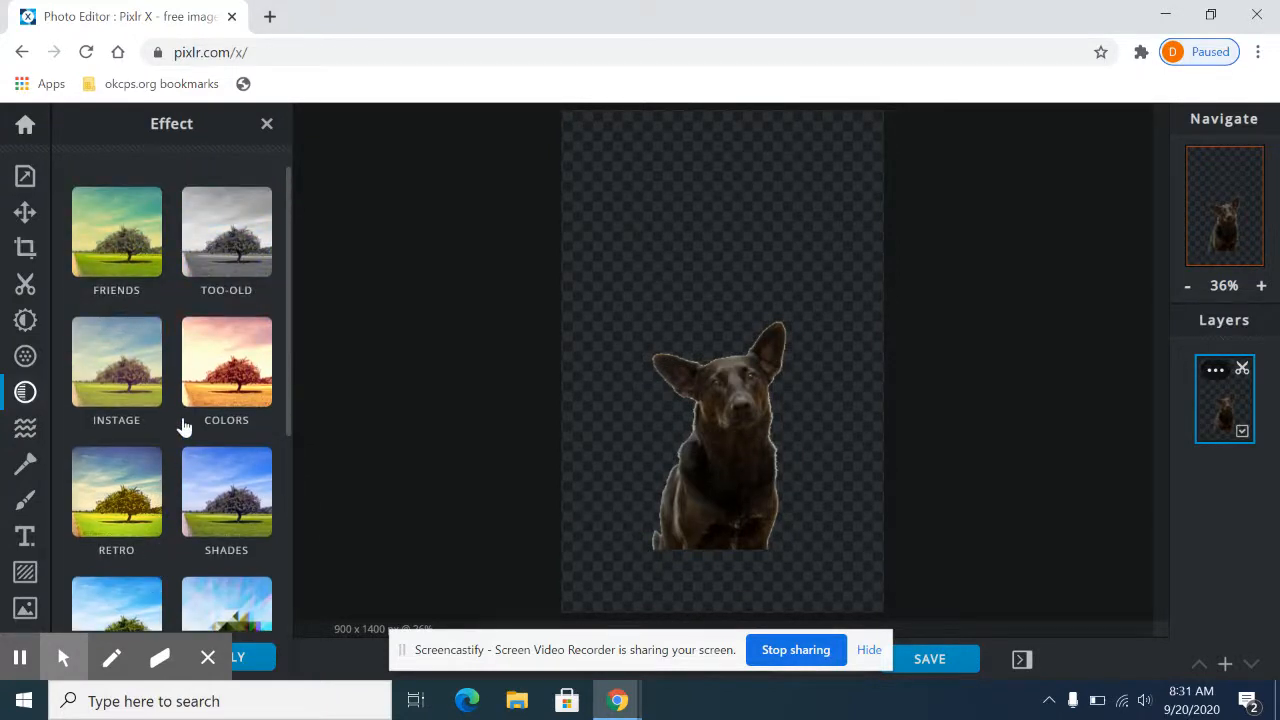
scroll(183, 428, down, 3)
scroll(183, 428, up, 3)
click(266, 123)
click(24, 432)
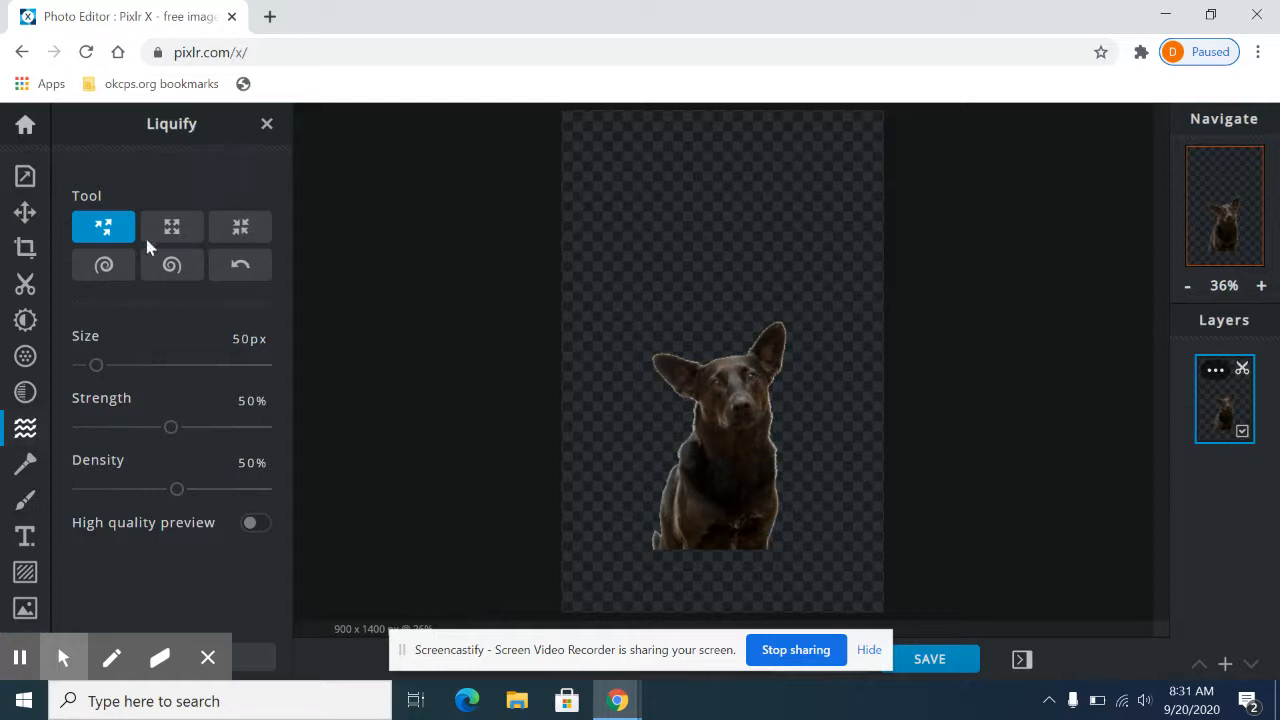
click(266, 123)
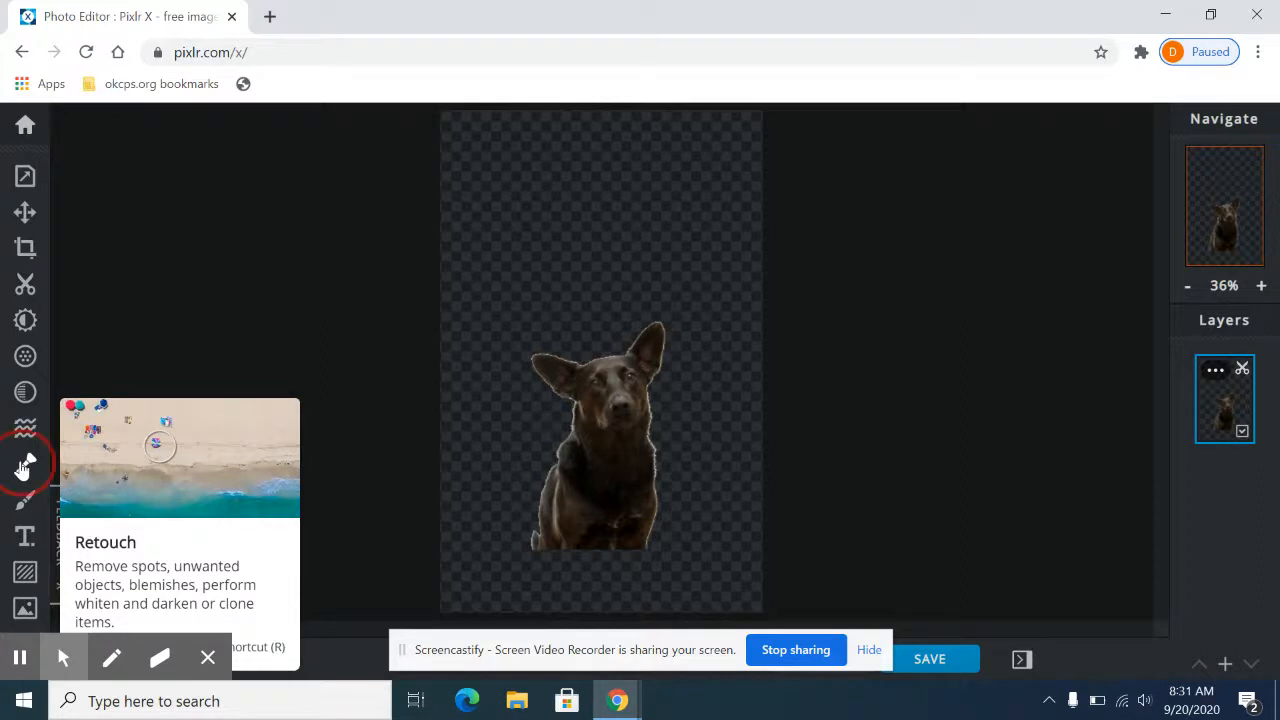
Step: Retouch the dog's lower chest with the heal tool in Patch mode, and try a blur stroke on its forehead and undo it
click(23, 470)
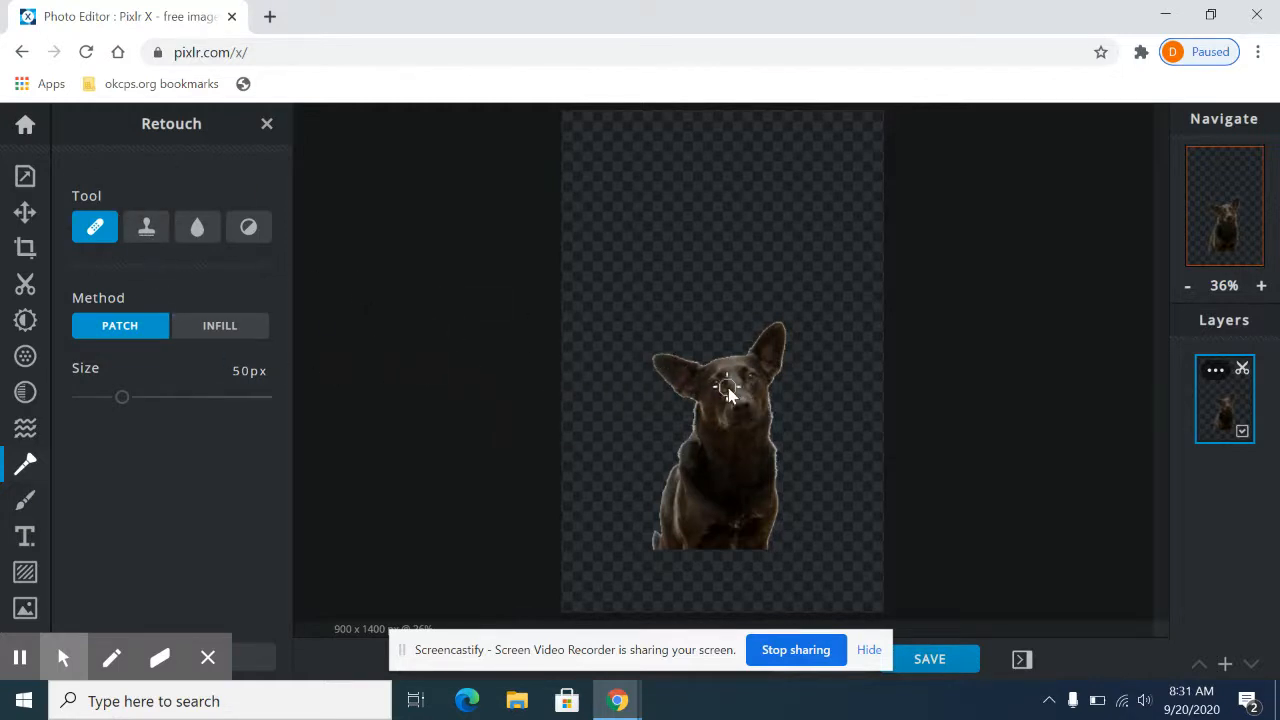
mouse_move(704, 505)
mouse_down()
mouse_move(686, 480)
mouse_move(720, 480)
mouse_move(745, 505)
mouse_up()
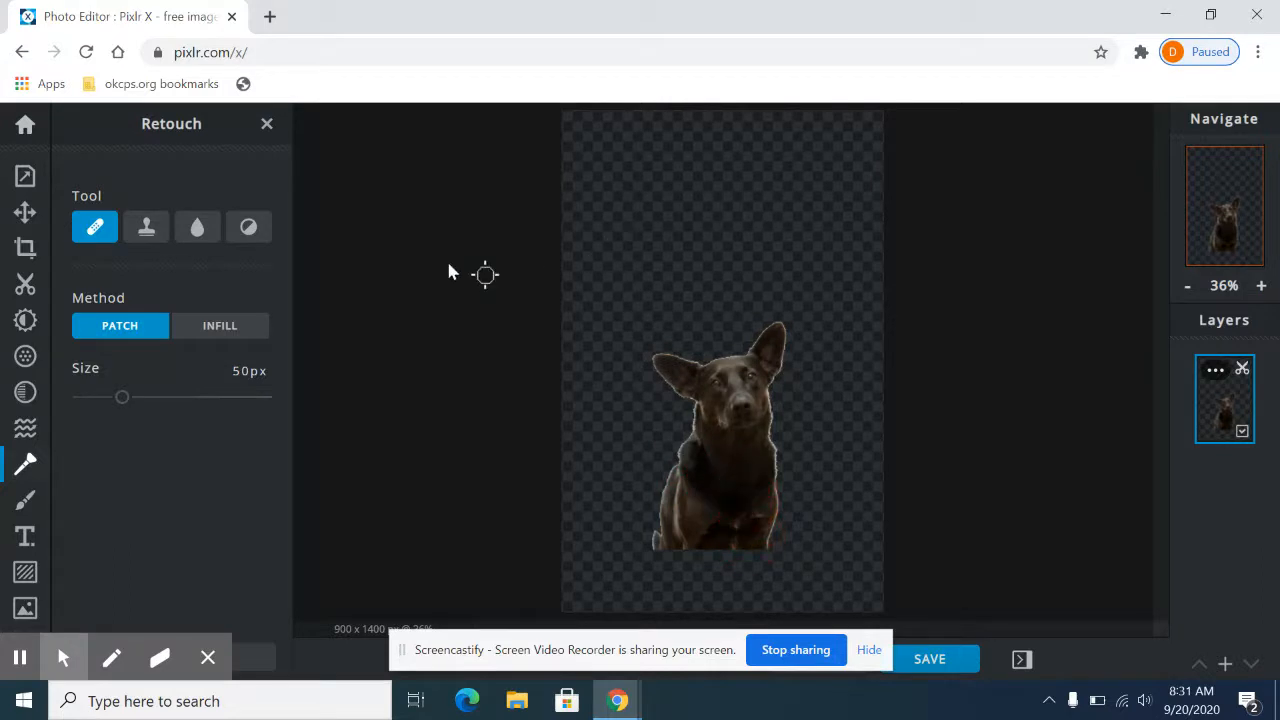
click(195, 228)
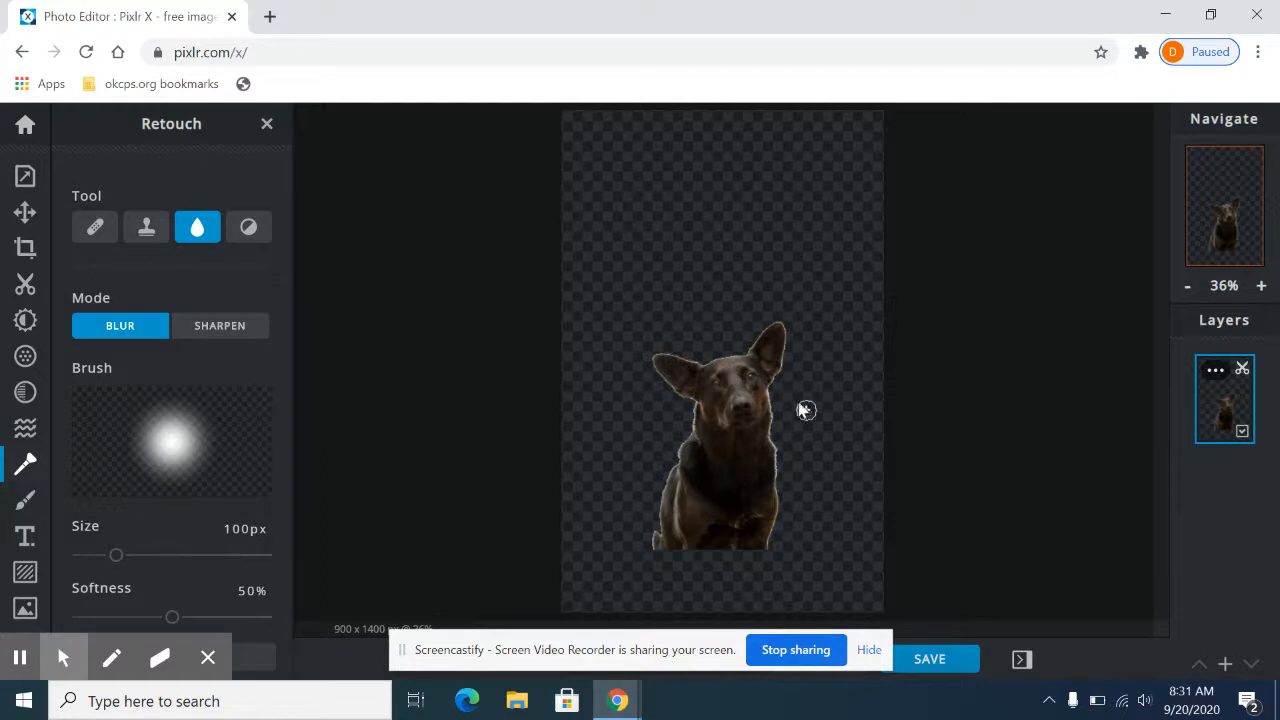
mouse_move(746, 366)
mouse_down()
mouse_move(761, 423)
mouse_move(731, 380)
mouse_move(726, 420)
mouse_move(724, 367)
mouse_move(696, 403)
mouse_move(732, 356)
mouse_up()
key(ctrl+z)
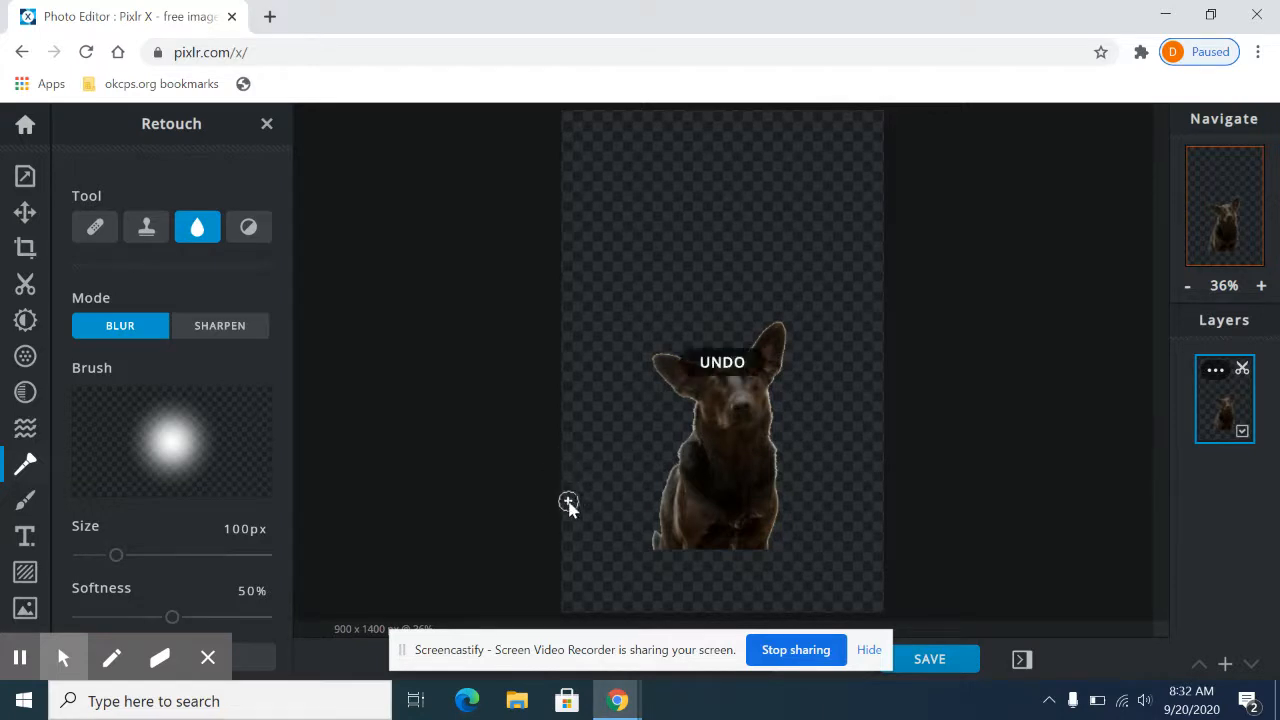
Step: Try cloning the dog's face onto the canvas's upper right with a 342 px clone stamp, undo both attempts and leave Retouch
click(145, 229)
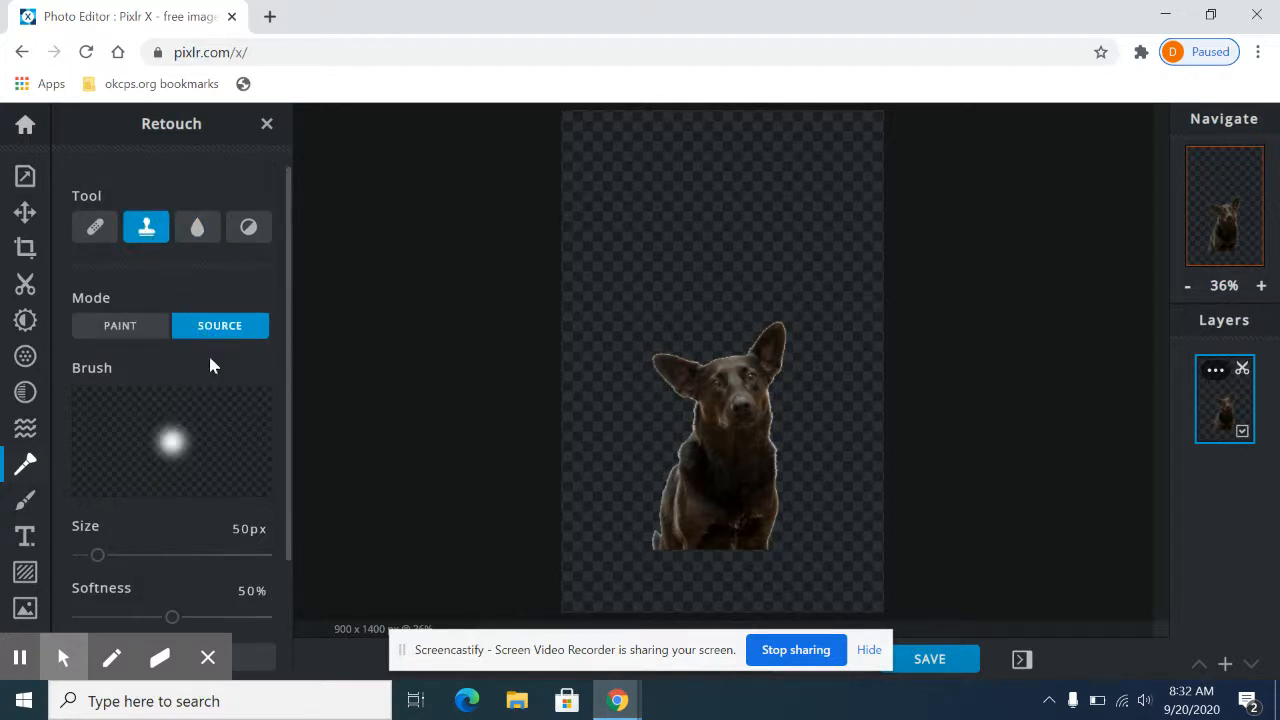
drag(97, 555, 206, 555)
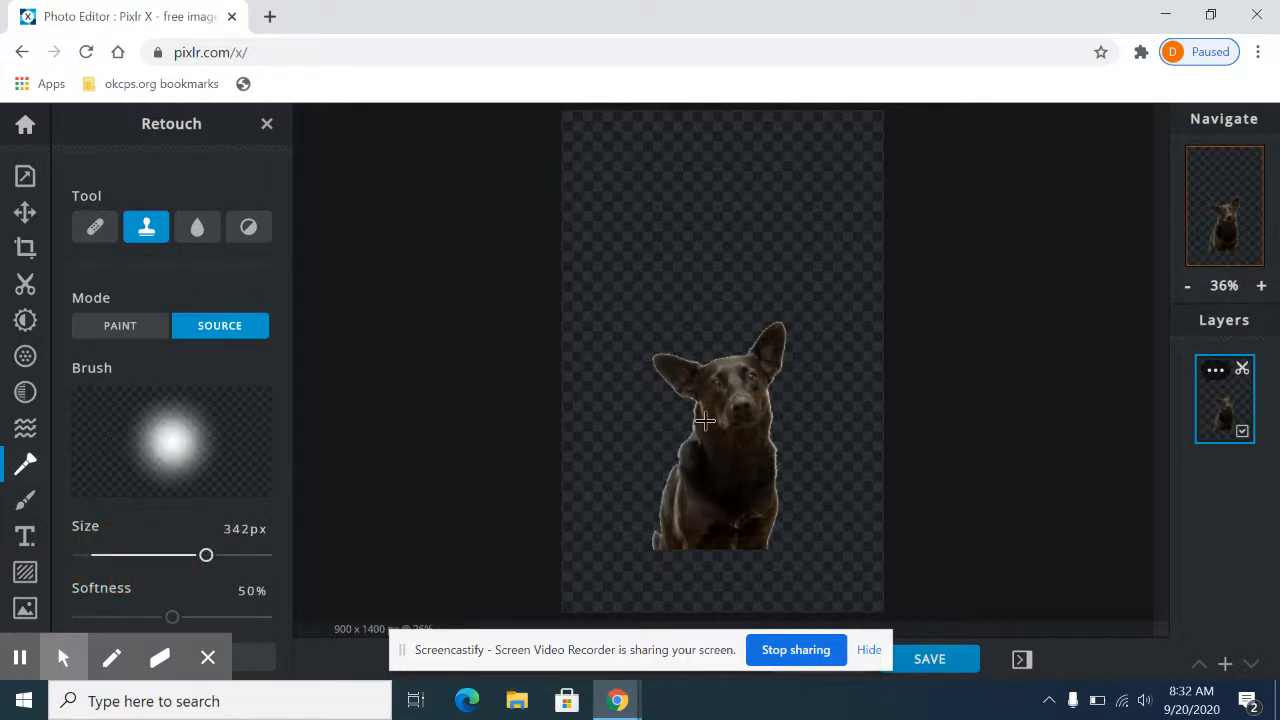
click(729, 388)
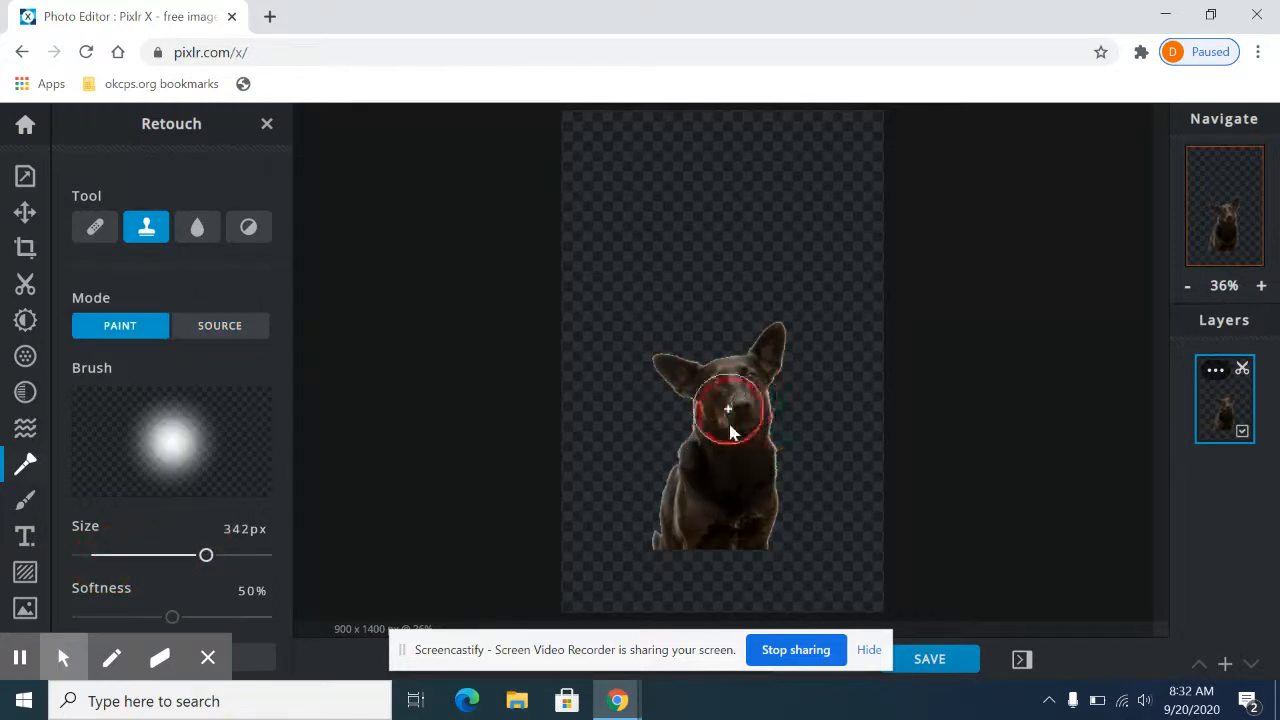
mouse_move(818, 240)
mouse_down()
mouse_move(829, 207)
mouse_move(816, 247)
mouse_move(832, 218)
mouse_move(757, 197)
mouse_move(791, 246)
mouse_move(838, 243)
mouse_move(820, 197)
mouse_move(776, 206)
mouse_move(772, 259)
mouse_move(810, 290)
mouse_move(856, 277)
mouse_move(866, 233)
mouse_move(832, 186)
mouse_move(799, 162)
mouse_move(770, 177)
mouse_move(767, 227)
mouse_up()
key(ctrl+z)
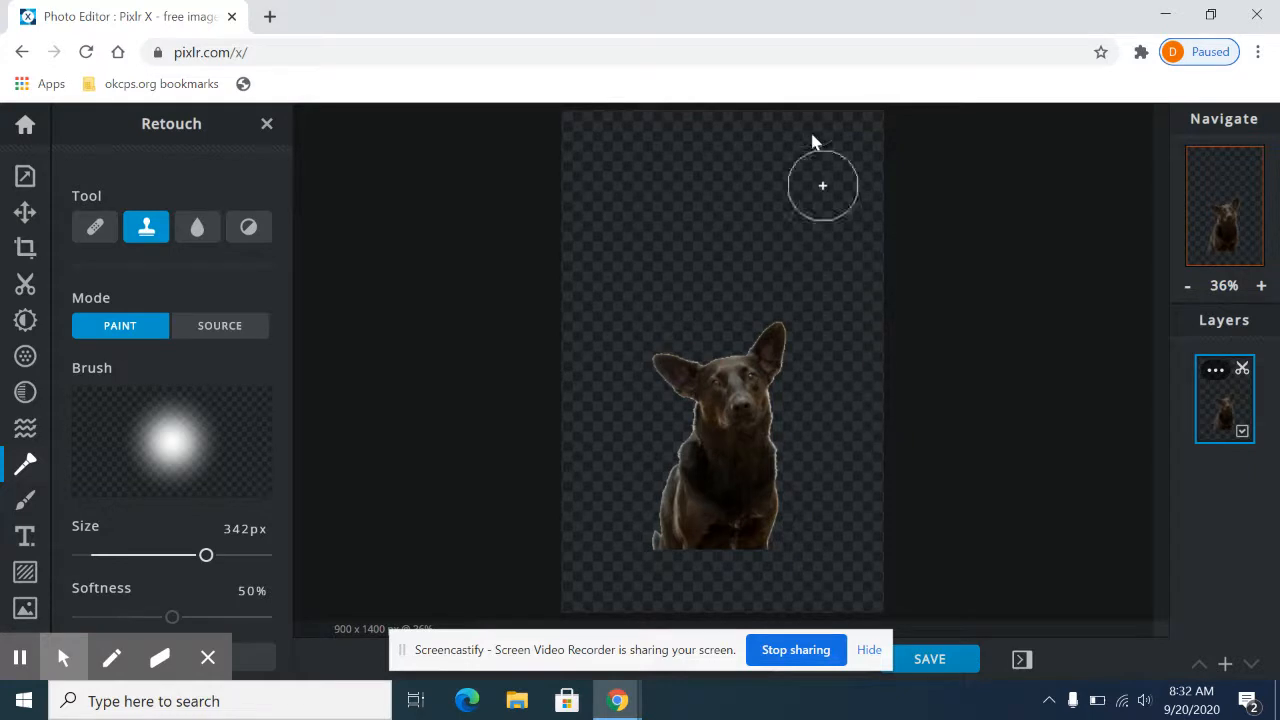
mouse_move(843, 217)
mouse_down()
mouse_move(748, 259)
mouse_move(833, 228)
mouse_move(781, 167)
mouse_move(860, 220)
mouse_move(850, 276)
mouse_move(871, 271)
mouse_move(870, 175)
mouse_move(848, 257)
mouse_up()
key(ctrl+z)
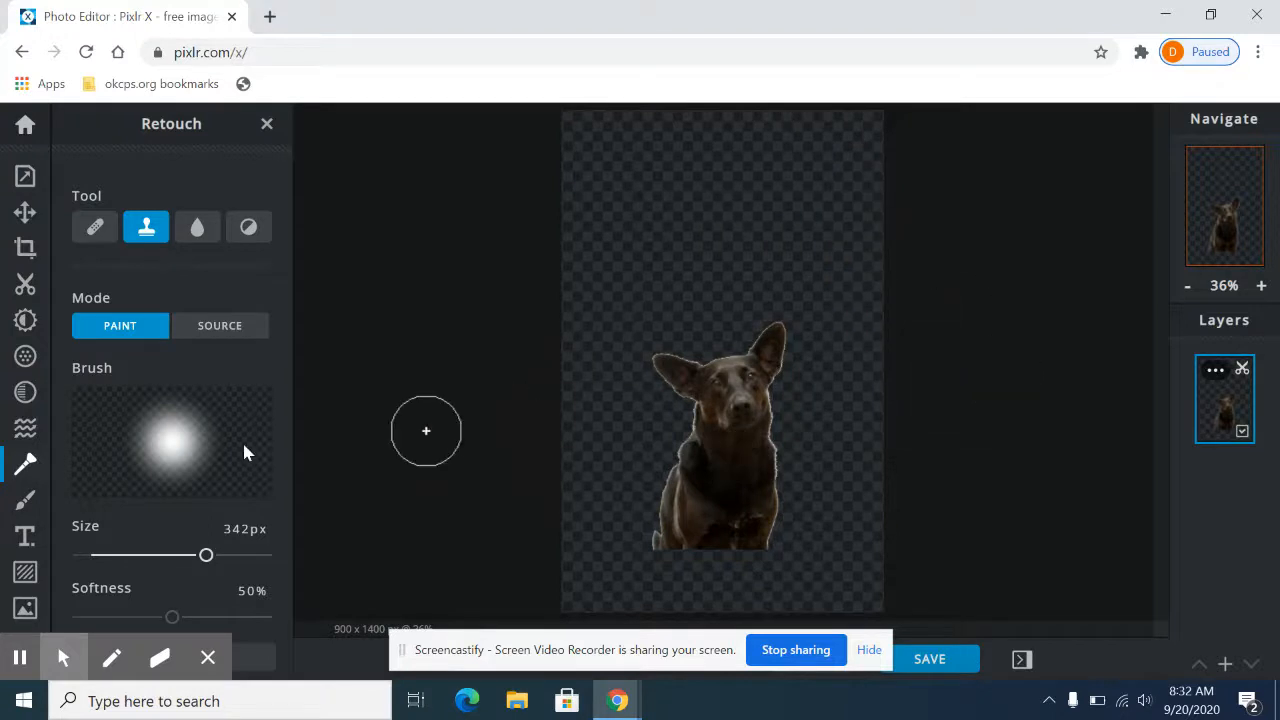
click(267, 123)
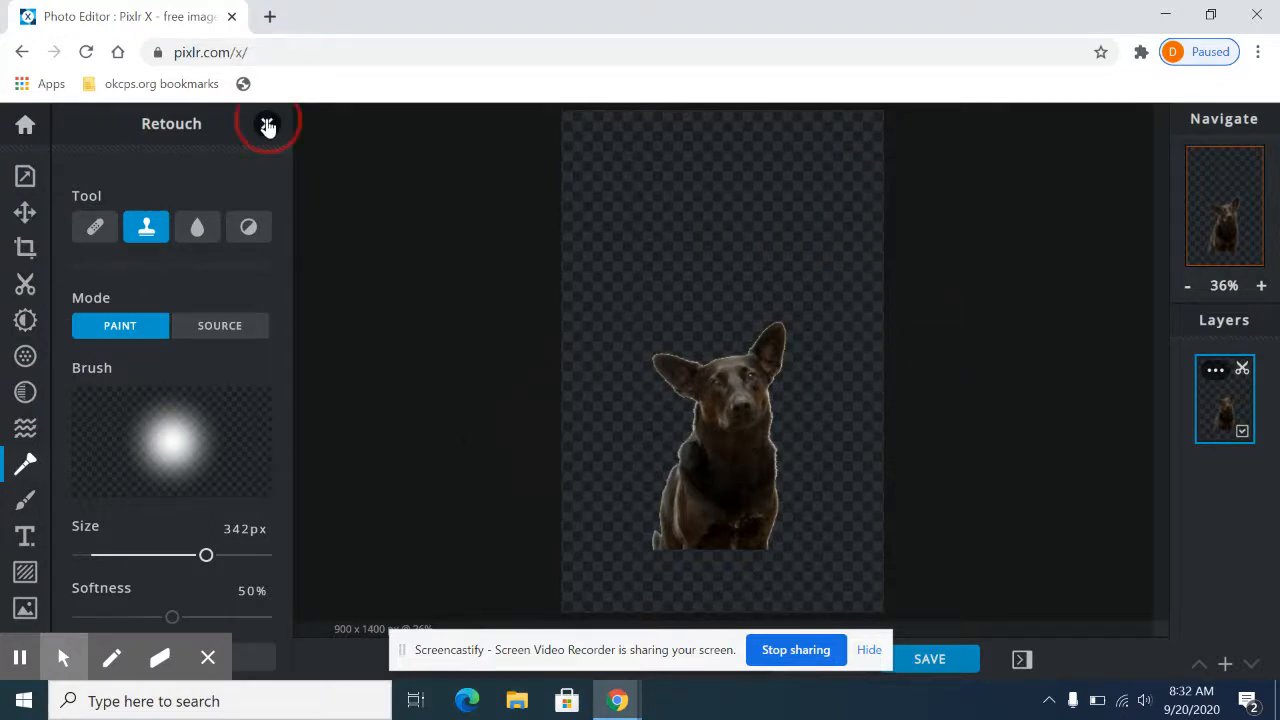
Step: Open the drawing tools, dismiss the advertisement and add an empty layer above the dog
click(24, 502)
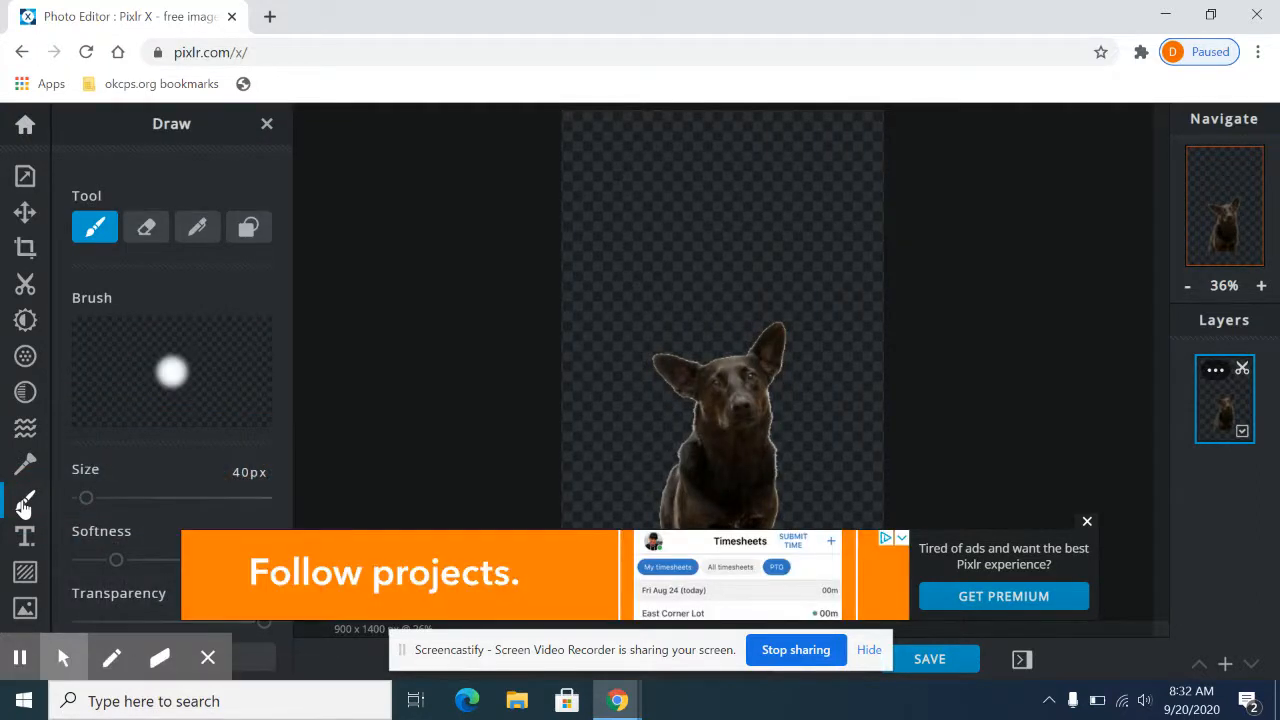
click(1087, 523)
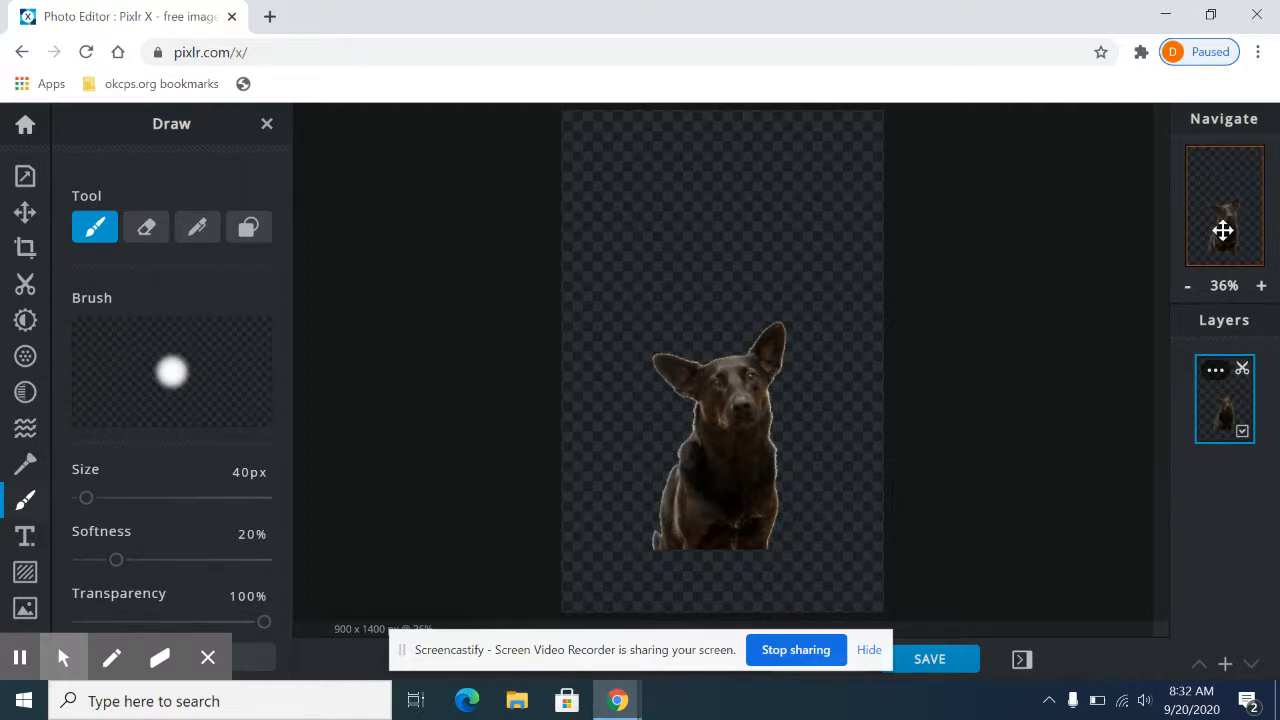
click(1226, 665)
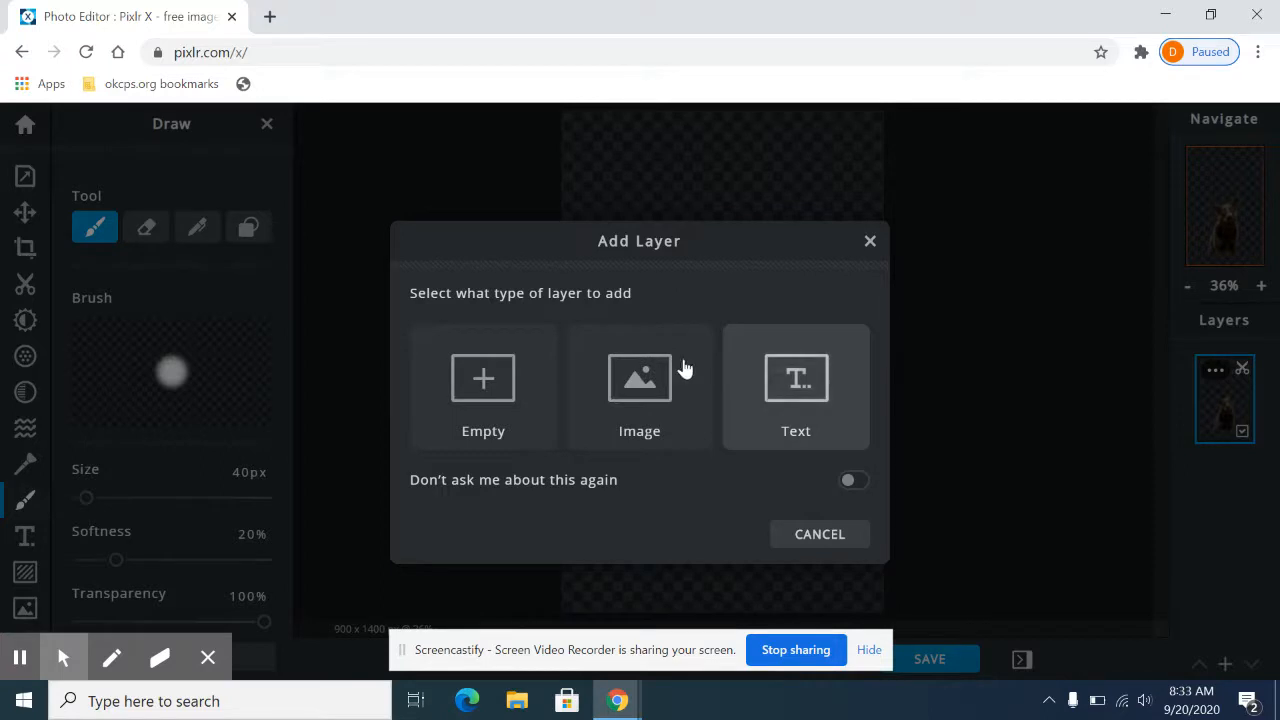
click(483, 385)
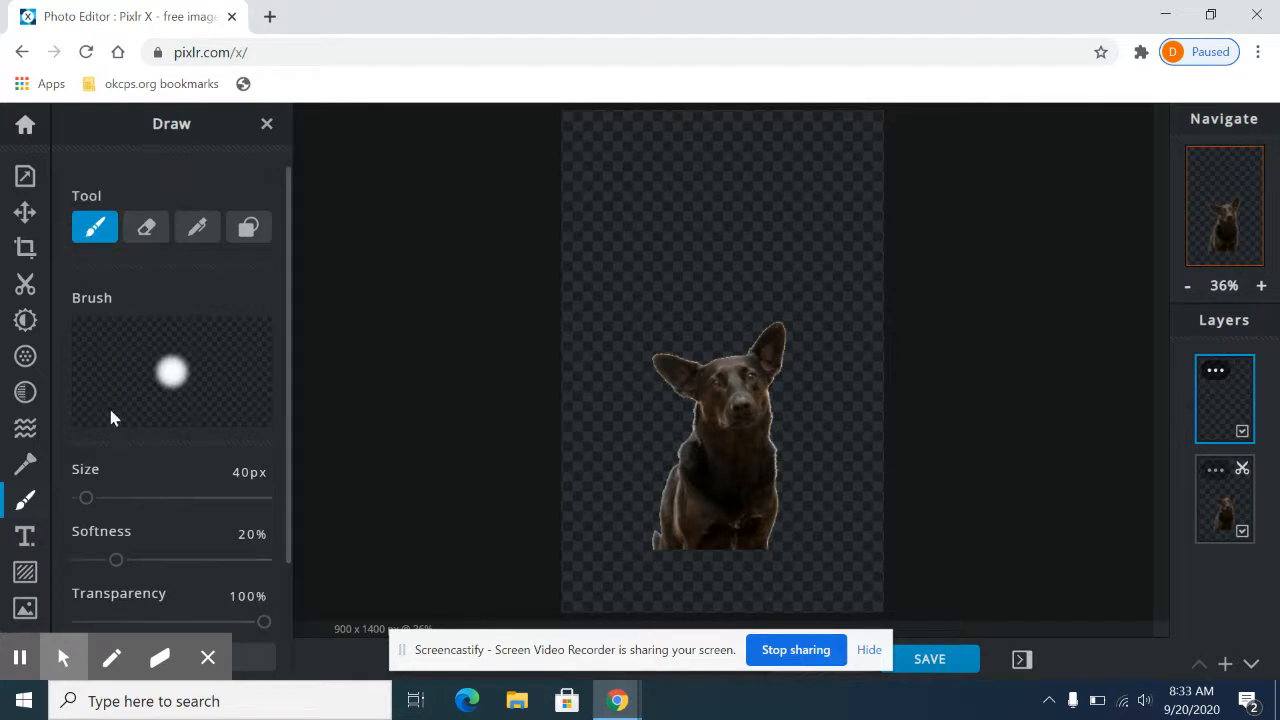
Step: Scribble over the dog's head and the area above it with a lime green 40 px brush on the empty layer
scroll(157, 503, down, 1)
scroll(163, 481, up, 1)
scroll(163, 481, down, 1)
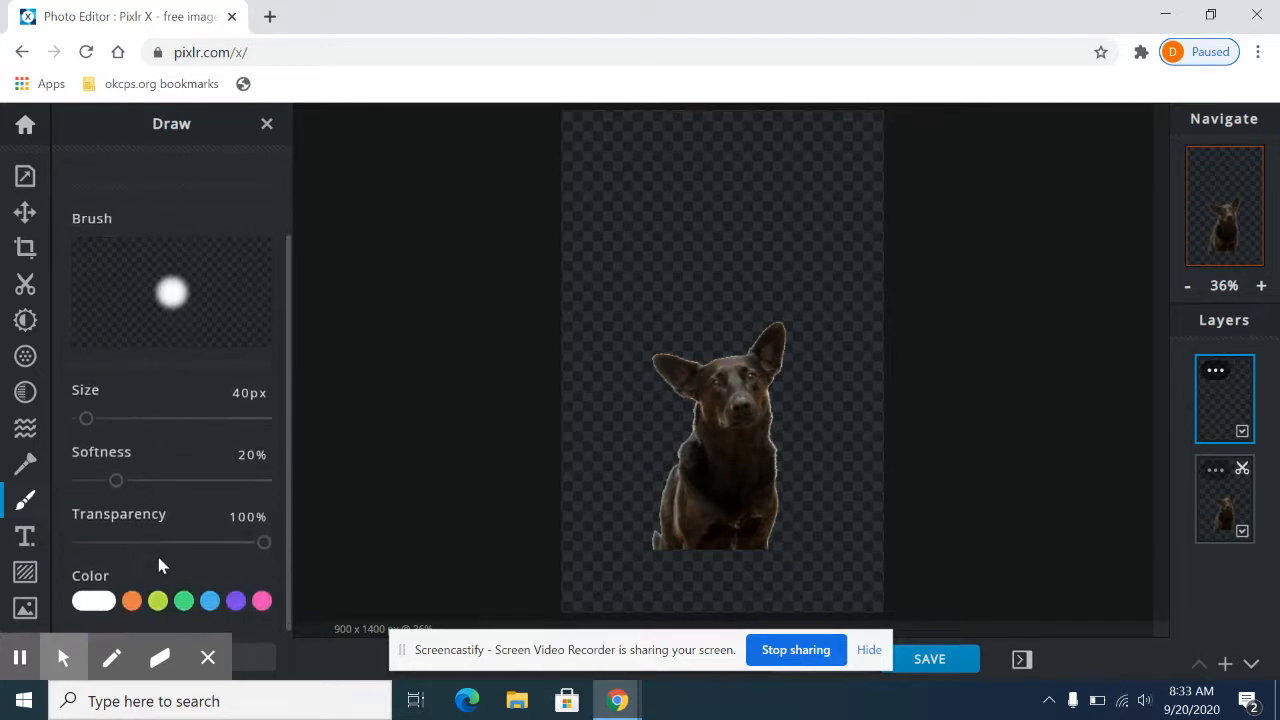
click(157, 600)
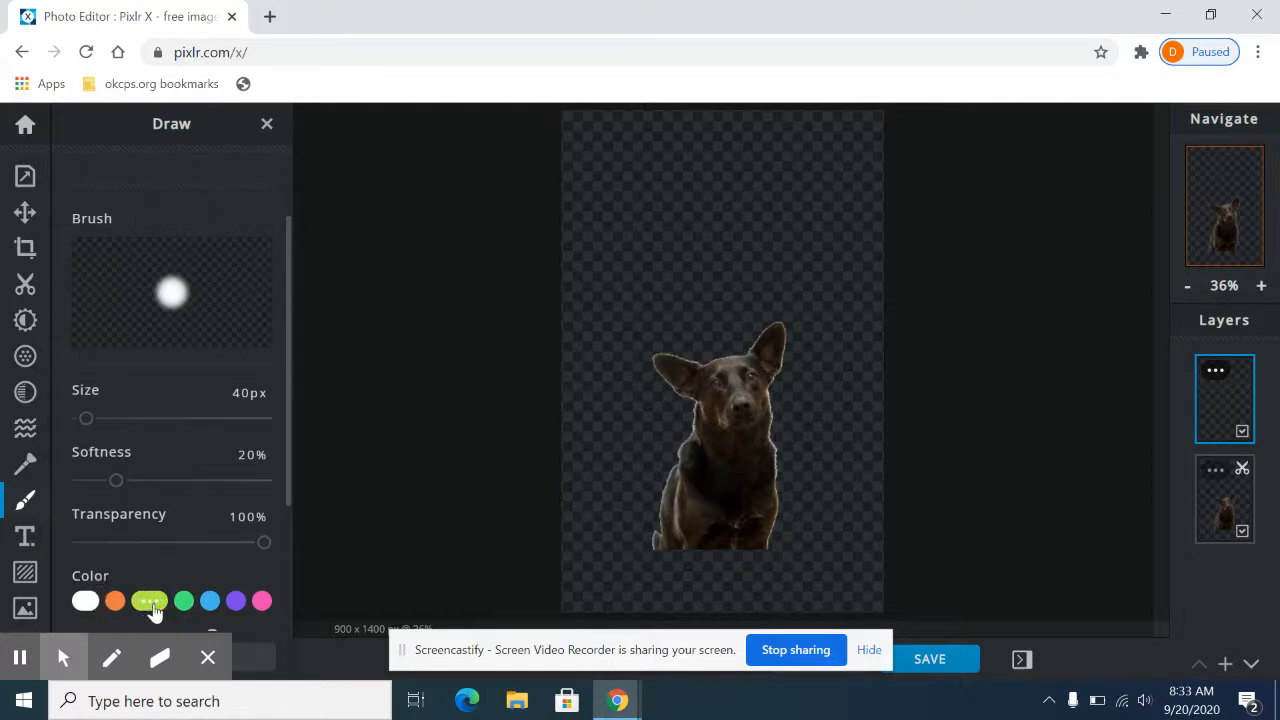
mouse_move(596, 268)
mouse_down()
mouse_move(635, 211)
mouse_move(699, 229)
mouse_move(741, 318)
mouse_move(624, 293)
mouse_move(701, 200)
mouse_move(758, 248)
mouse_move(695, 296)
mouse_move(702, 185)
mouse_move(826, 215)
mouse_move(768, 297)
mouse_move(743, 183)
mouse_move(788, 236)
mouse_move(704, 226)
mouse_move(804, 256)
mouse_move(672, 203)
mouse_move(656, 320)
mouse_move(650, 213)
mouse_move(662, 351)
mouse_move(834, 331)
mouse_move(794, 301)
mouse_move(626, 421)
mouse_move(719, 382)
mouse_move(750, 340)
mouse_move(738, 361)
mouse_move(759, 380)
mouse_move(749, 397)
mouse_move(785, 387)
mouse_move(783, 399)
mouse_move(815, 400)
mouse_up()
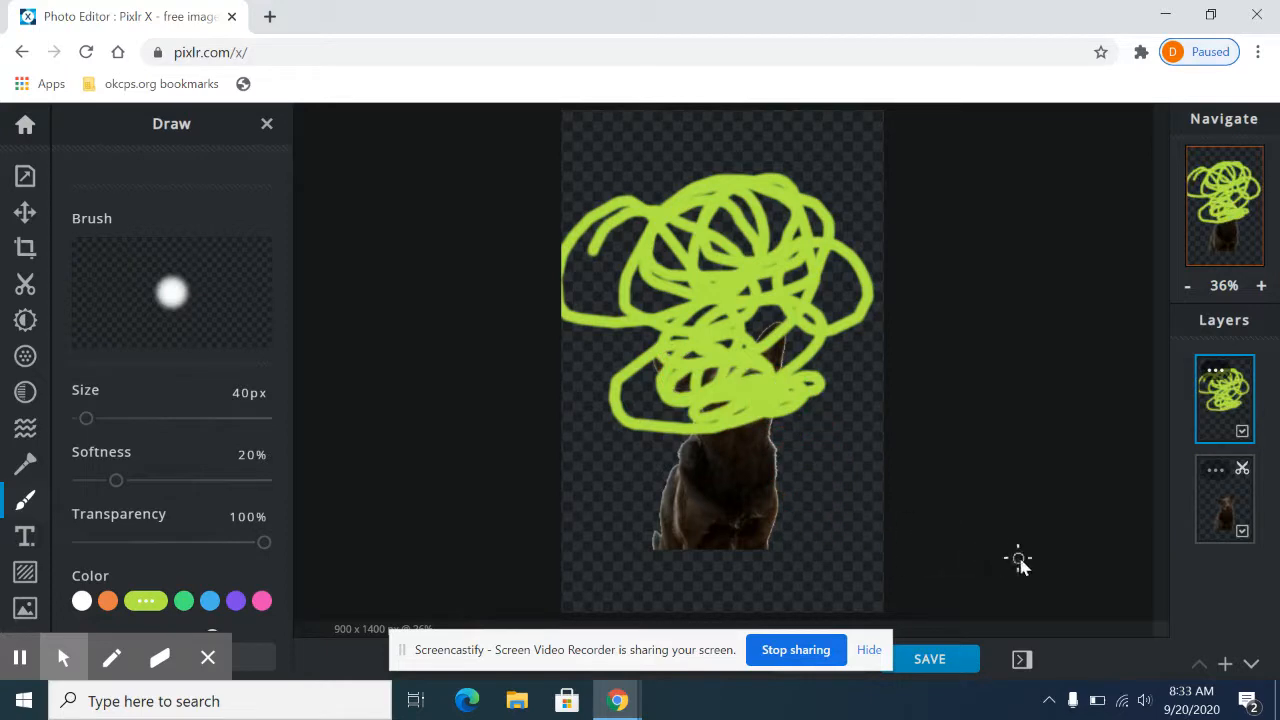
Step: Toggle the scribble layer's visibility off and on, and undo the last visibility change
click(1242, 434)
click(1242, 434)
click(1242, 434)
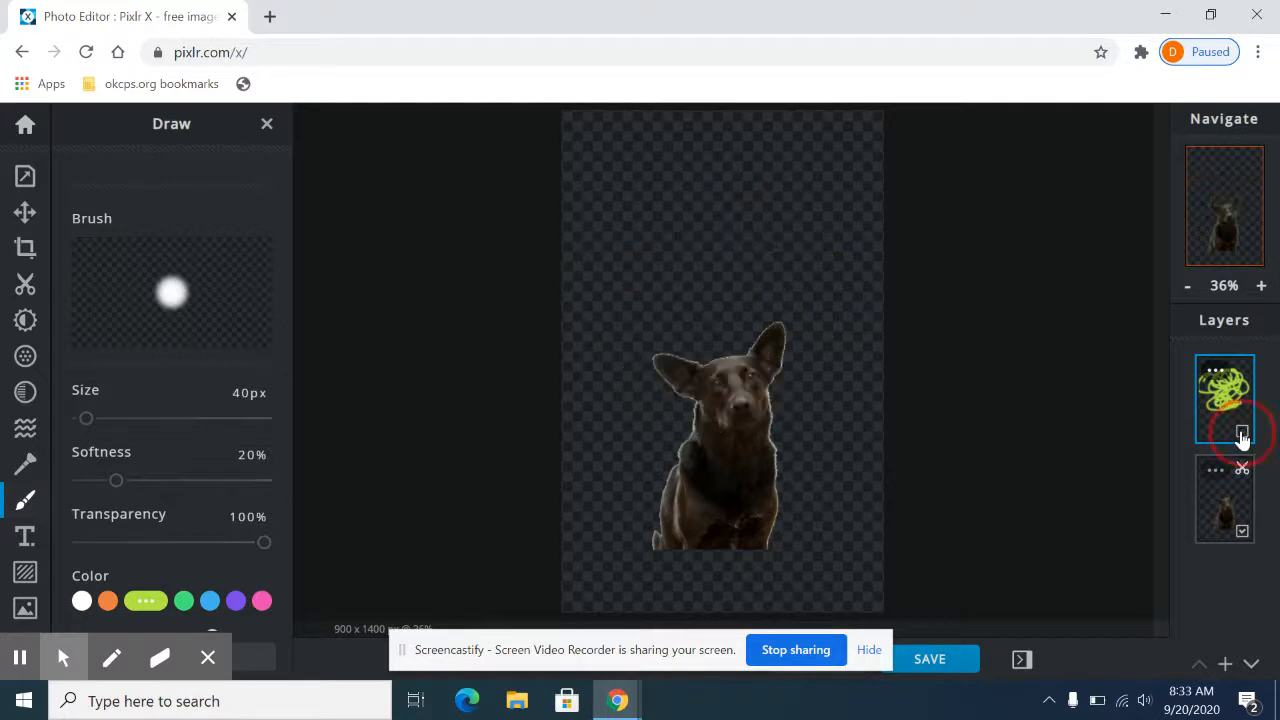
click(1242, 434)
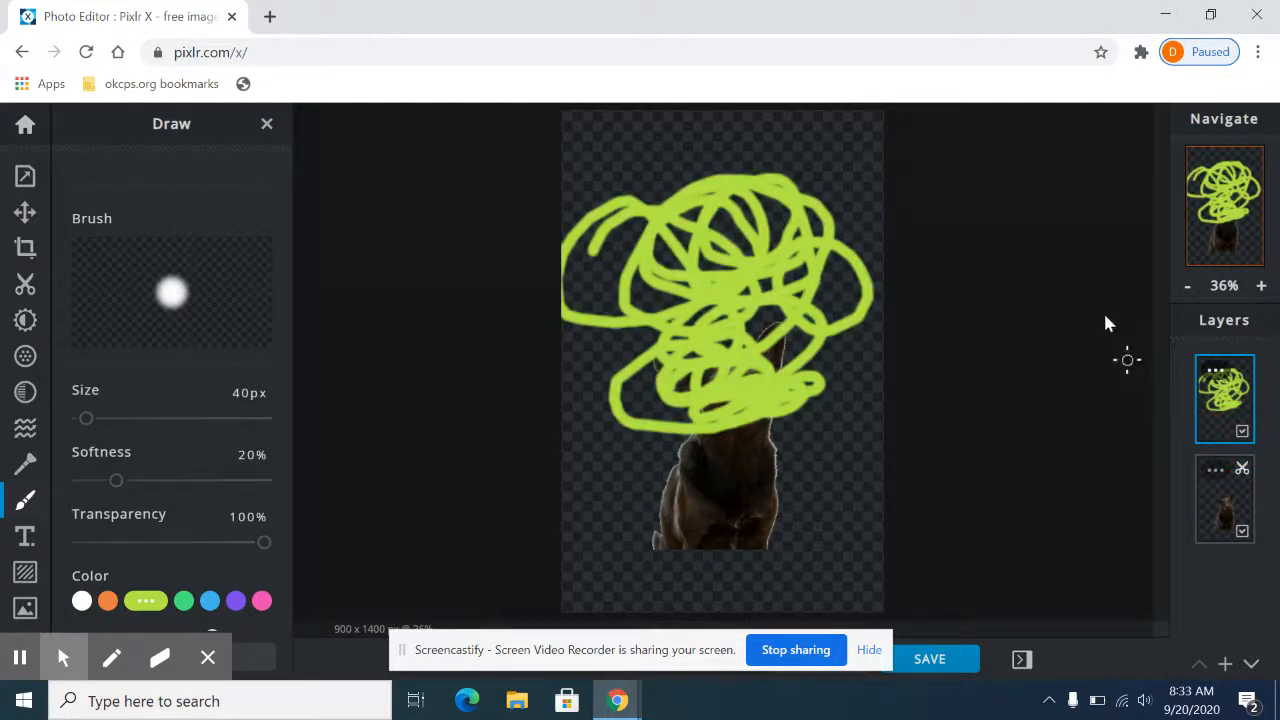
scroll(113, 302, up, 2)
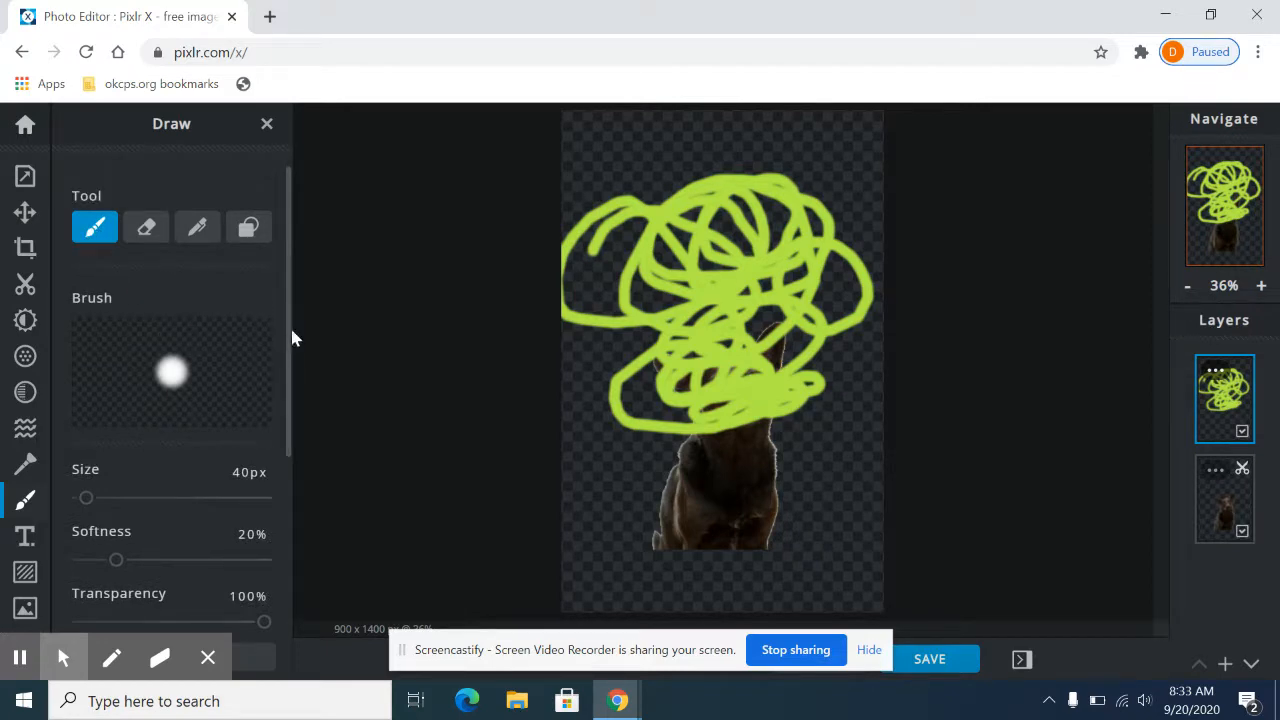
key(ctrl+z)
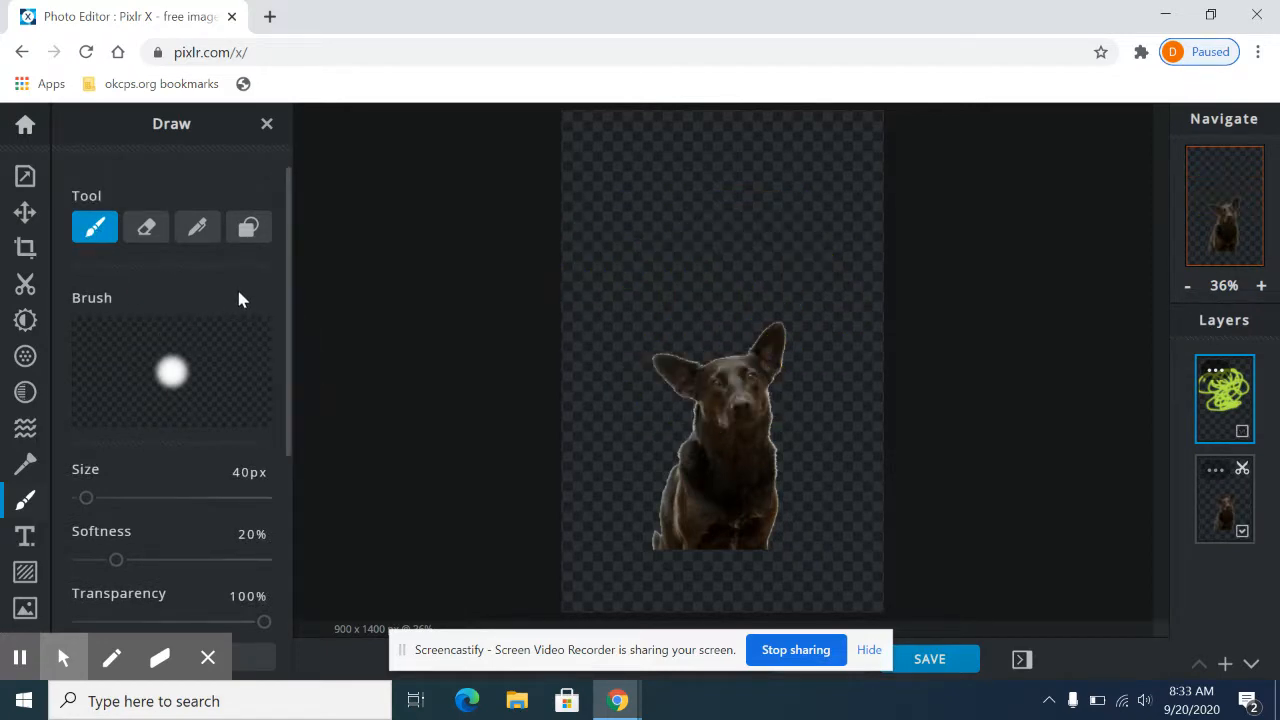
Step: Set the brush size to 760 px, paint lime green across the canvas's upper part and show the scribble layer
scroll(237, 298, down, 2)
scroll(197, 342, up, 2)
scroll(197, 342, down, 1)
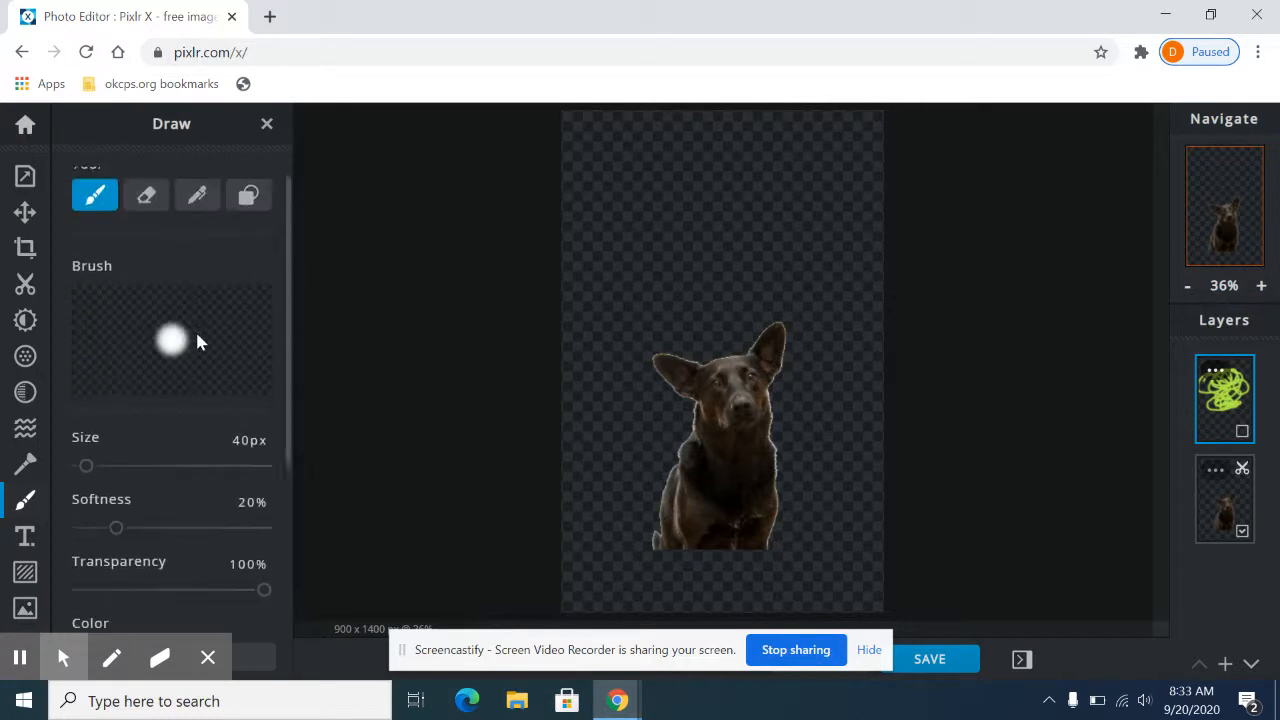
scroll(190, 345, down, 1)
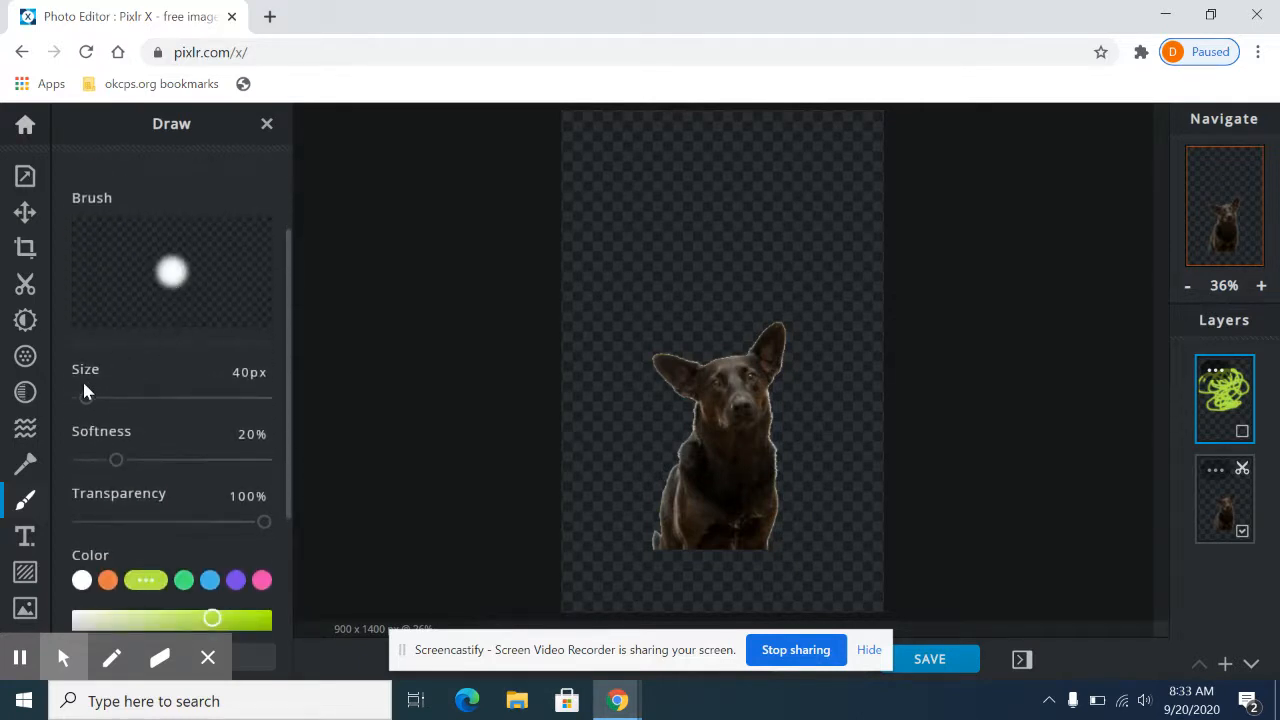
drag(84, 409, 179, 413)
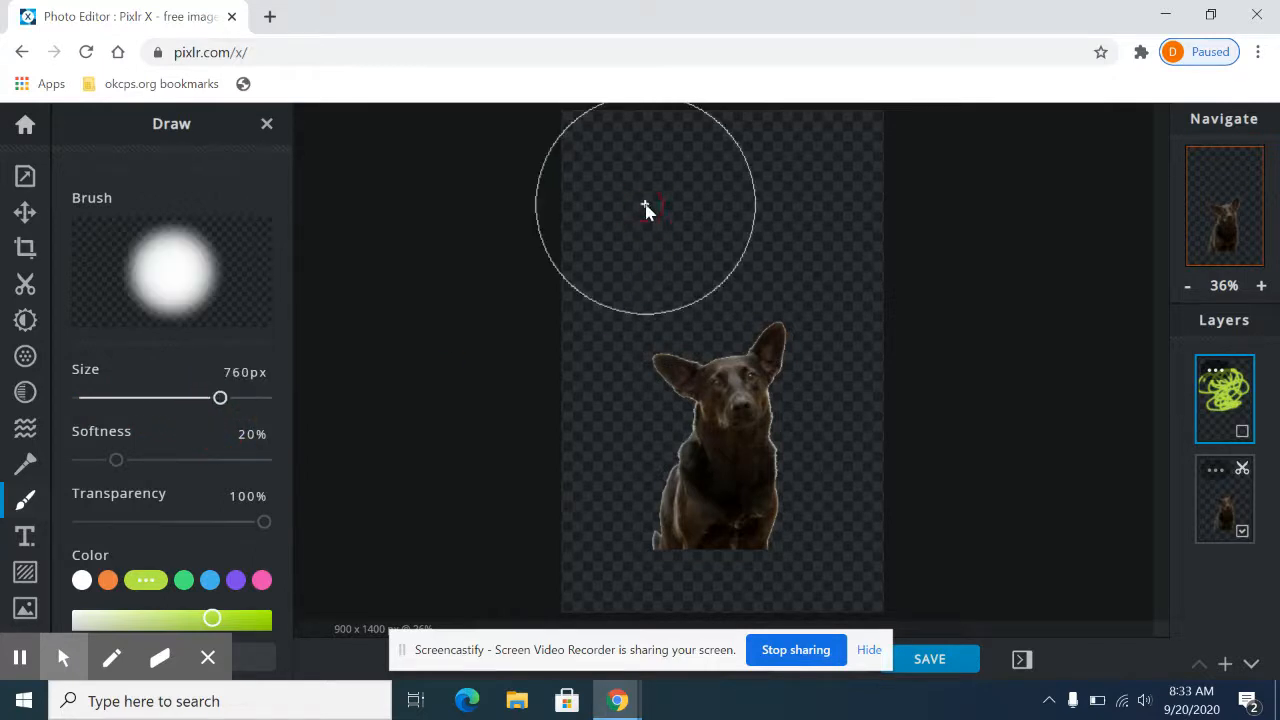
click(837, 218)
drag(828, 224, 1000, 266)
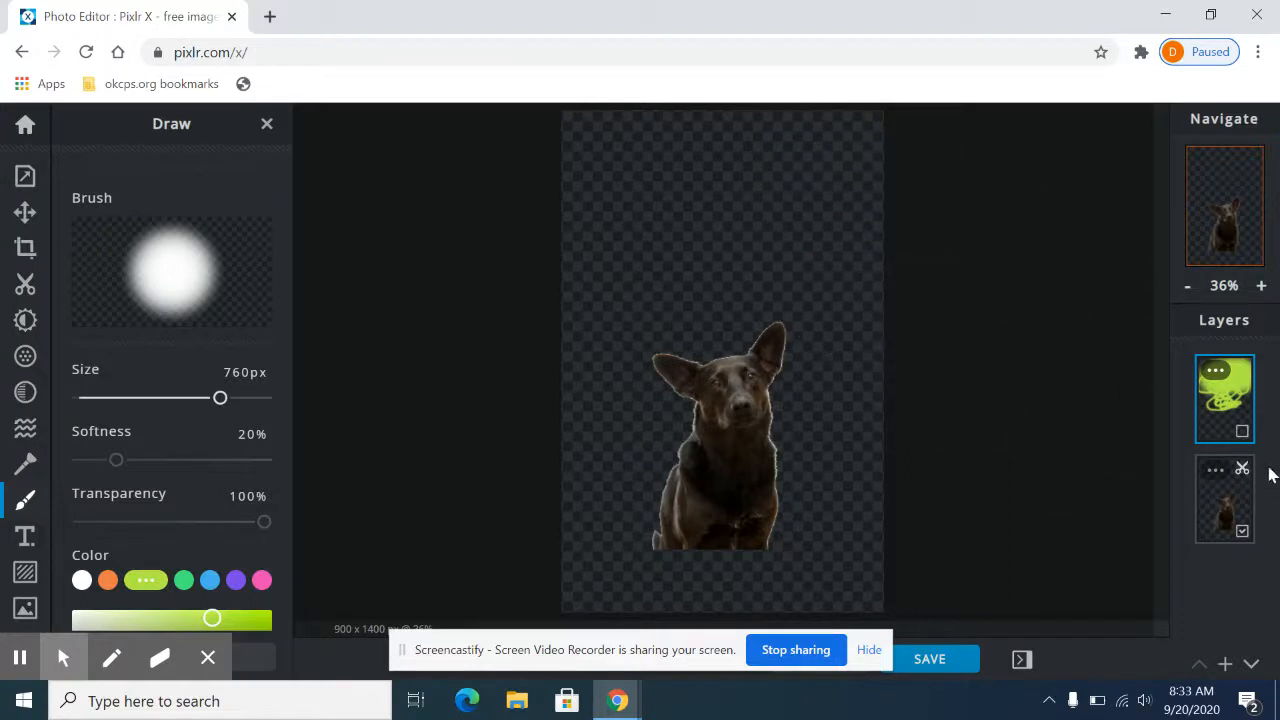
click(1242, 432)
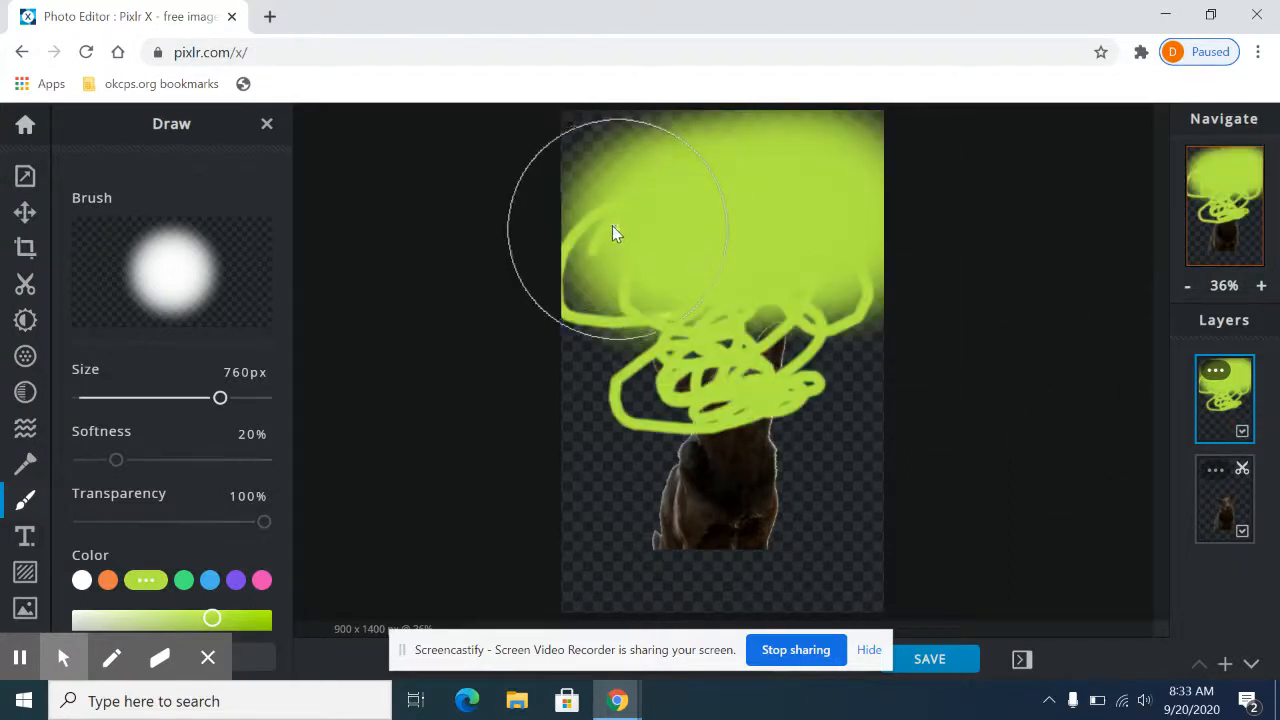
Step: Extend the lime green paint over the upper two thirds of the canvas, covering the scribbles and the dog's head
click(655, 204)
mouse_move(652, 203)
mouse_down()
mouse_move(848, 194)
mouse_move(640, 269)
mouse_move(825, 285)
mouse_move(603, 371)
mouse_move(891, 323)
mouse_move(1049, 384)
mouse_up()
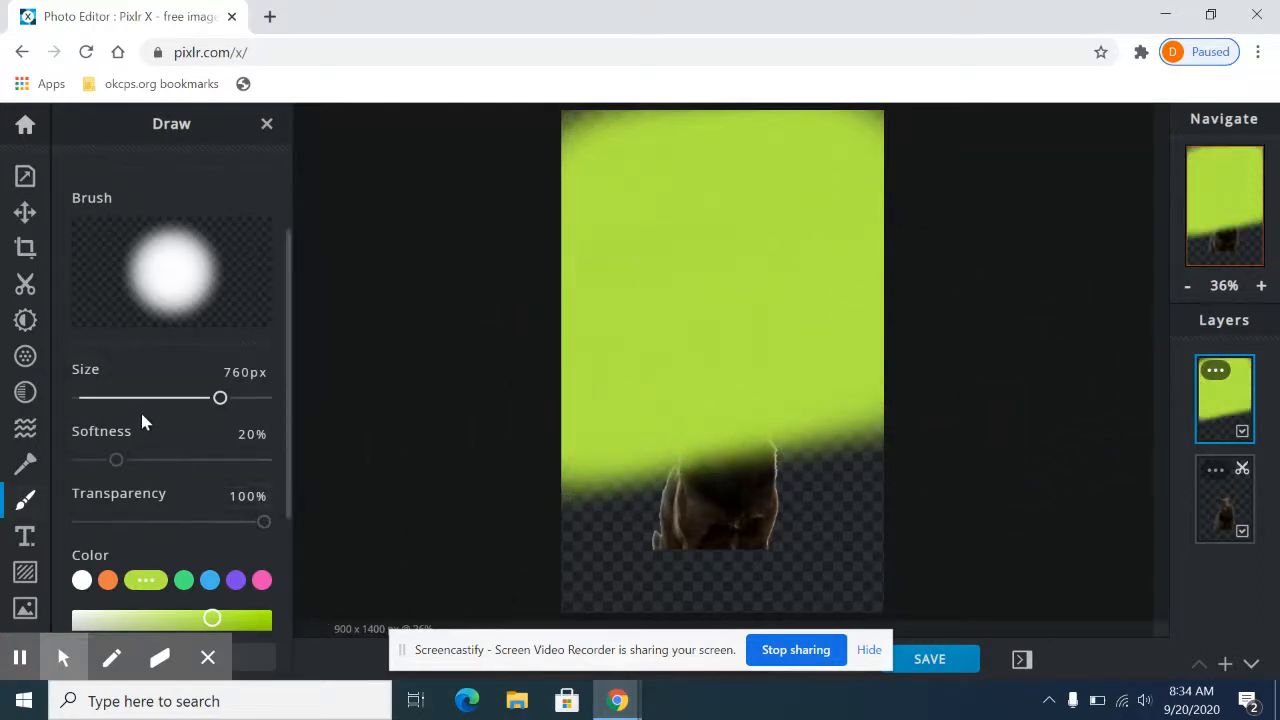
Step: Set the brush softness to 69%, choose purple and paint a horizontal stroke across the lime green area
scroll(150, 443, up, 1)
scroll(150, 443, down, 2)
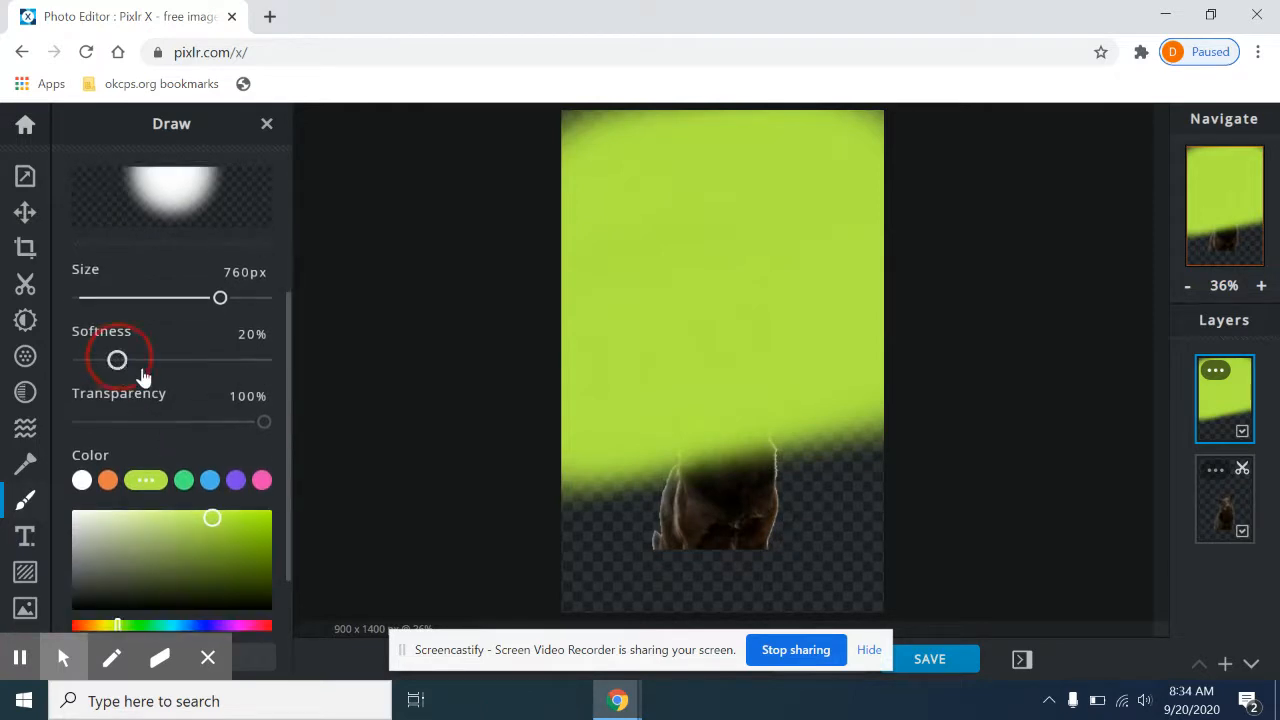
drag(117, 360, 208, 360)
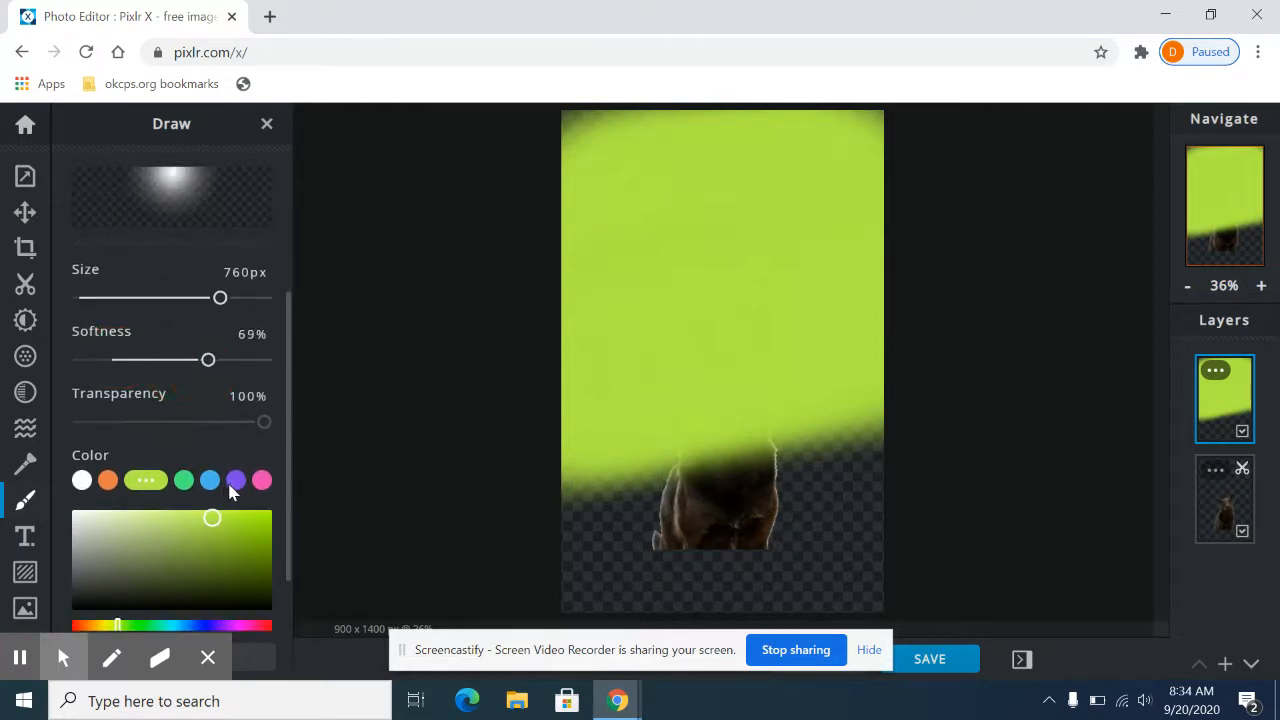
click(233, 484)
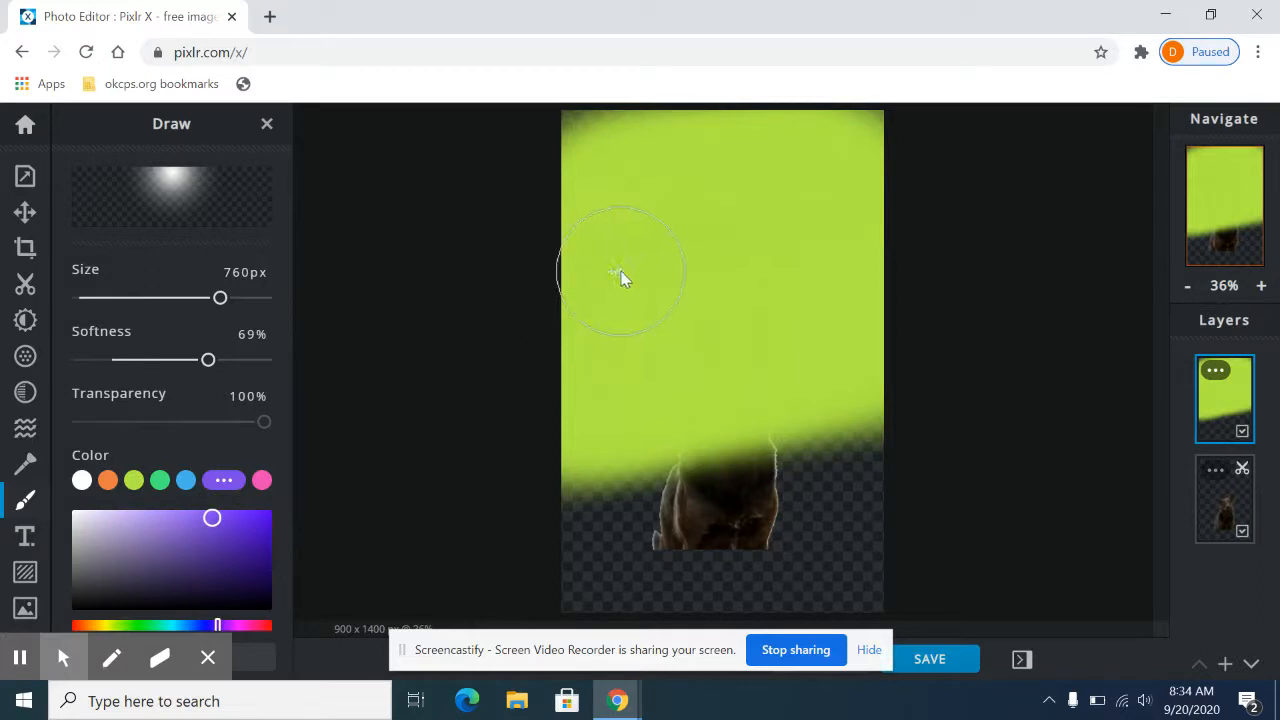
drag(620, 270, 903, 266)
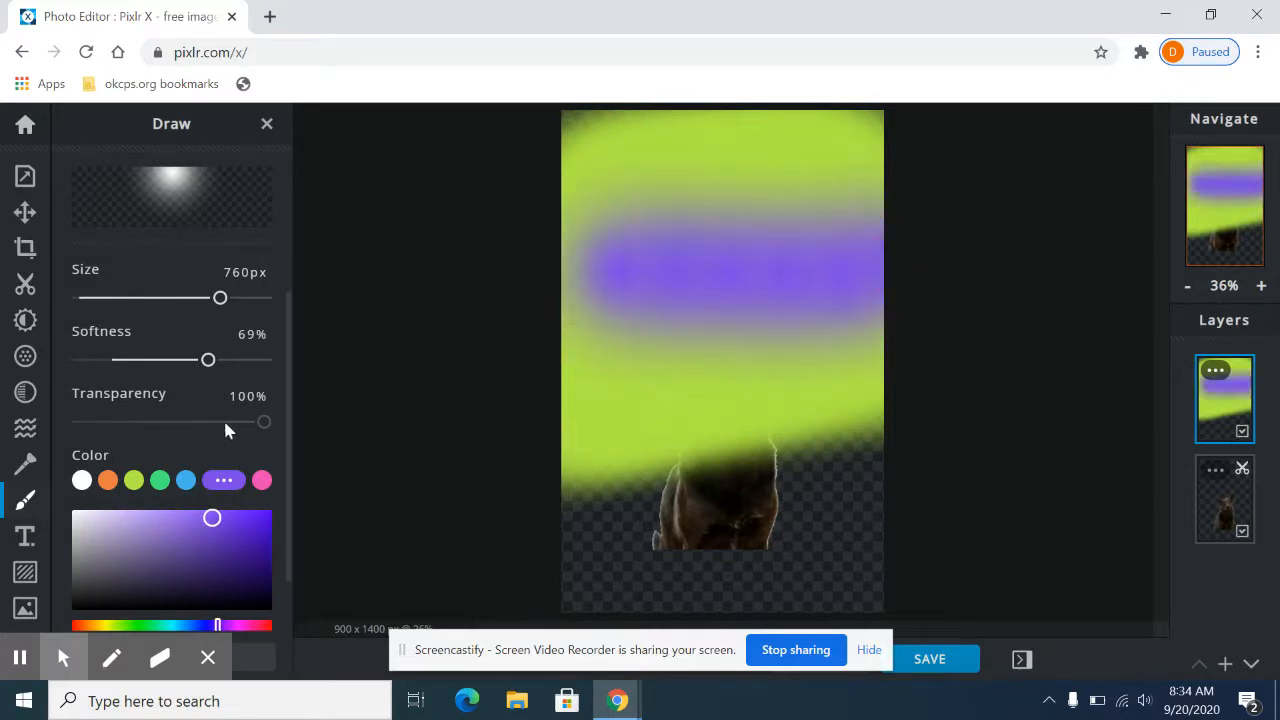
Step: Set the brush softness to 0% and size to 398 px, then paint a hard-edged purple stroke above the soft one
drag(205, 366, 35, 358)
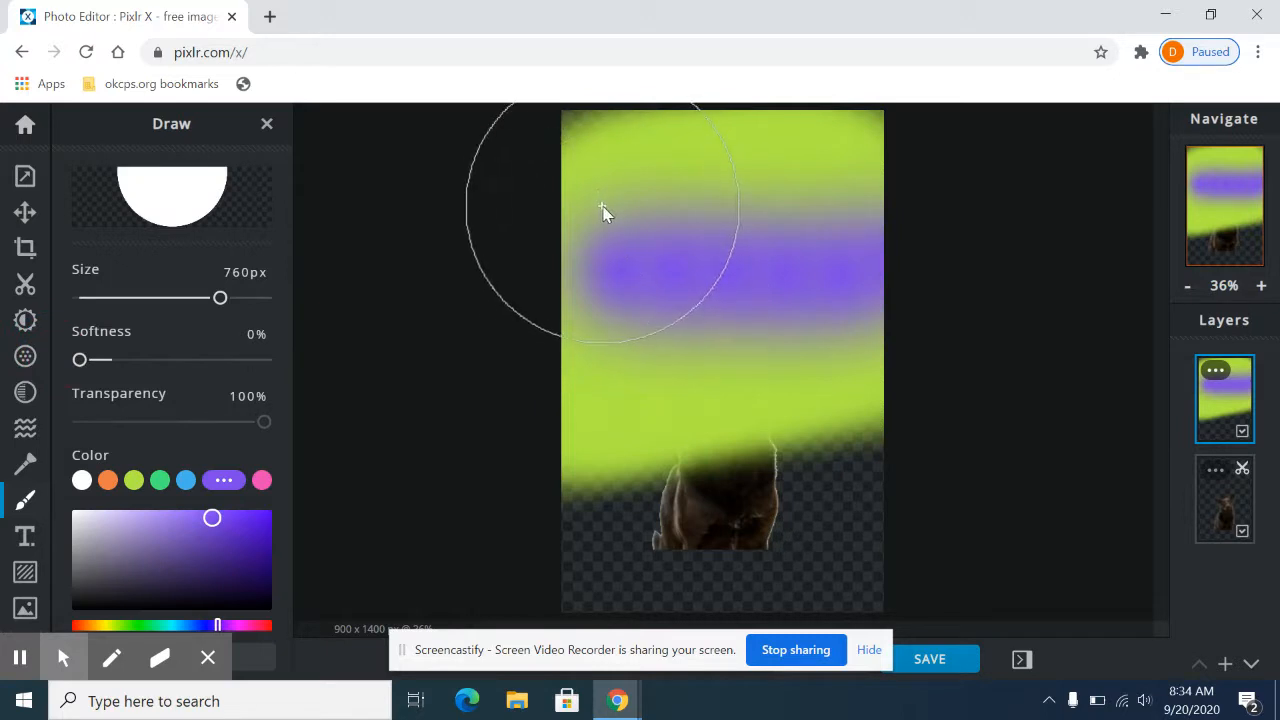
drag(220, 300, 152, 298)
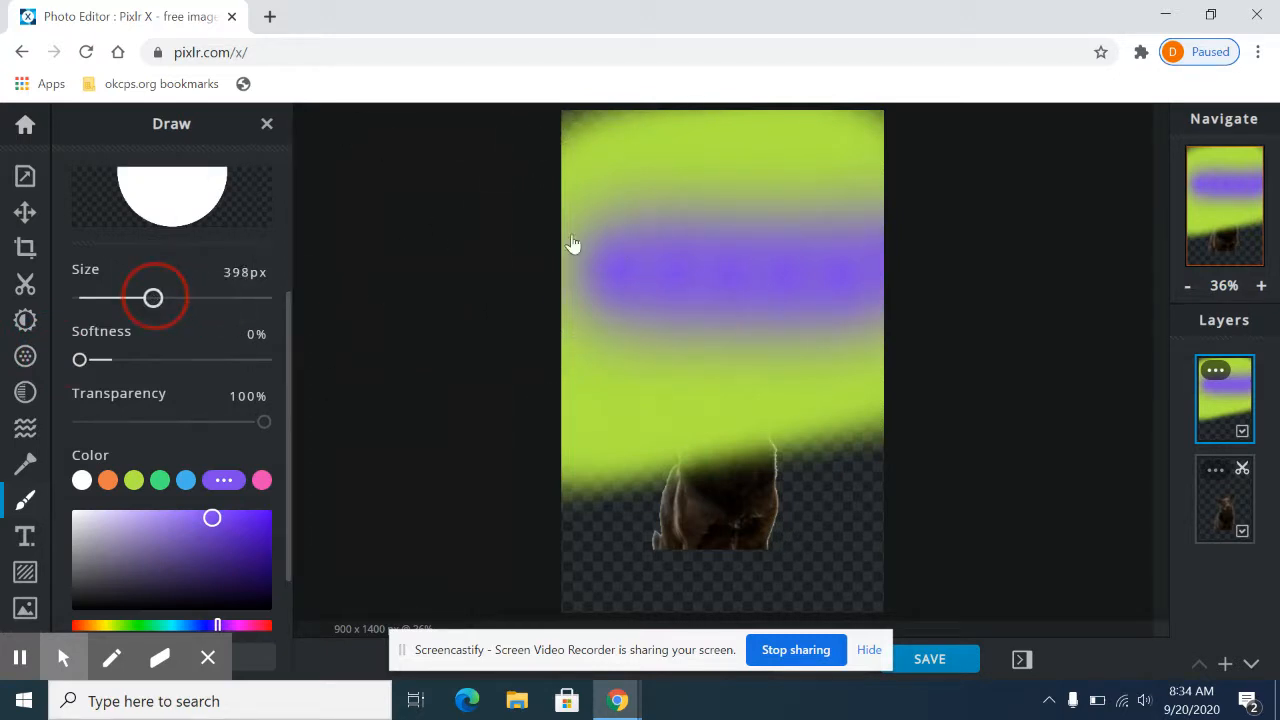
drag(574, 215, 800, 195)
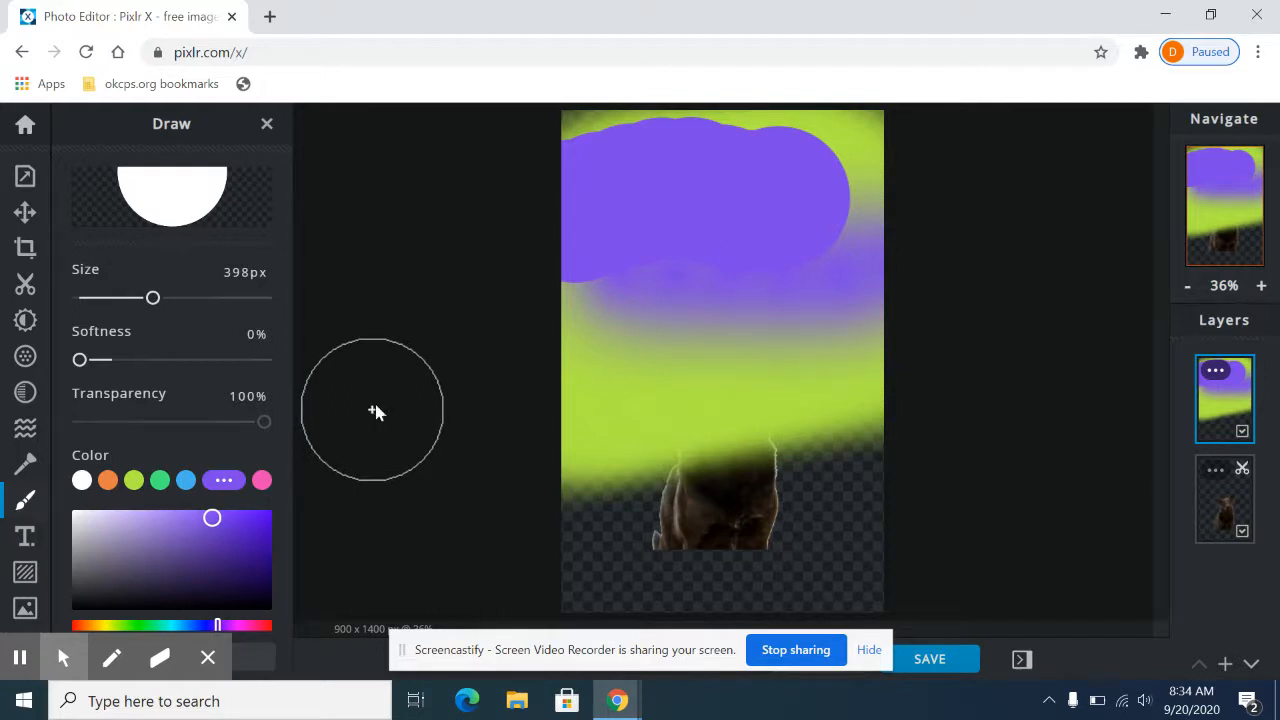
Step: Set the brush transparency to 48% and paint a translucent purple stroke just below the solid purple one
scroll(166, 406, down, 1)
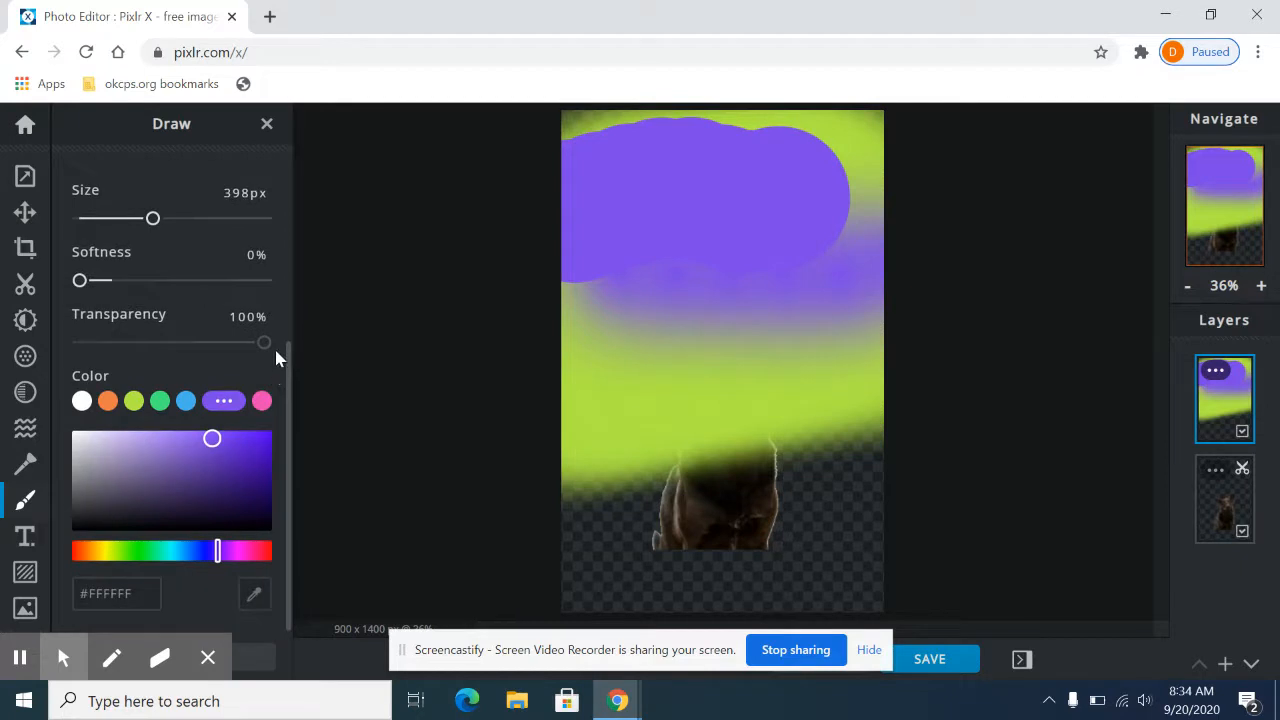
drag(268, 345, 167, 349)
scroll(200, 343, up, 3)
scroll(206, 380, down, 1)
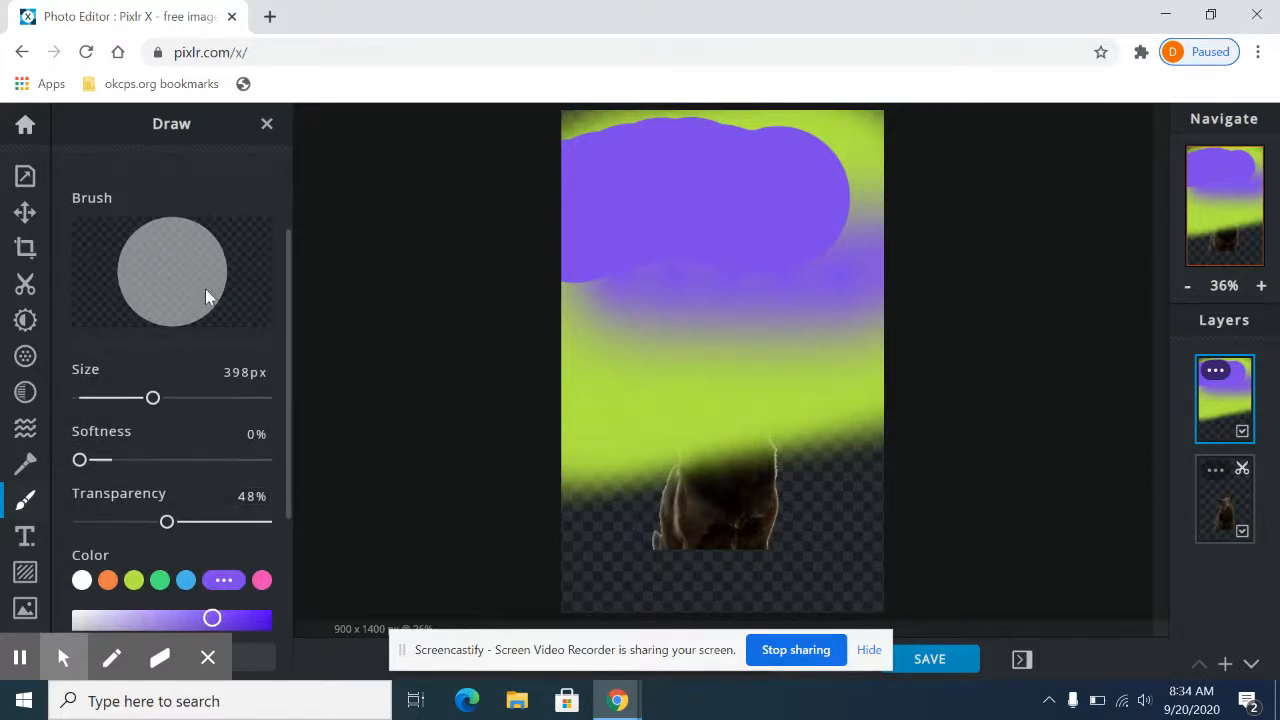
drag(595, 327, 760, 302)
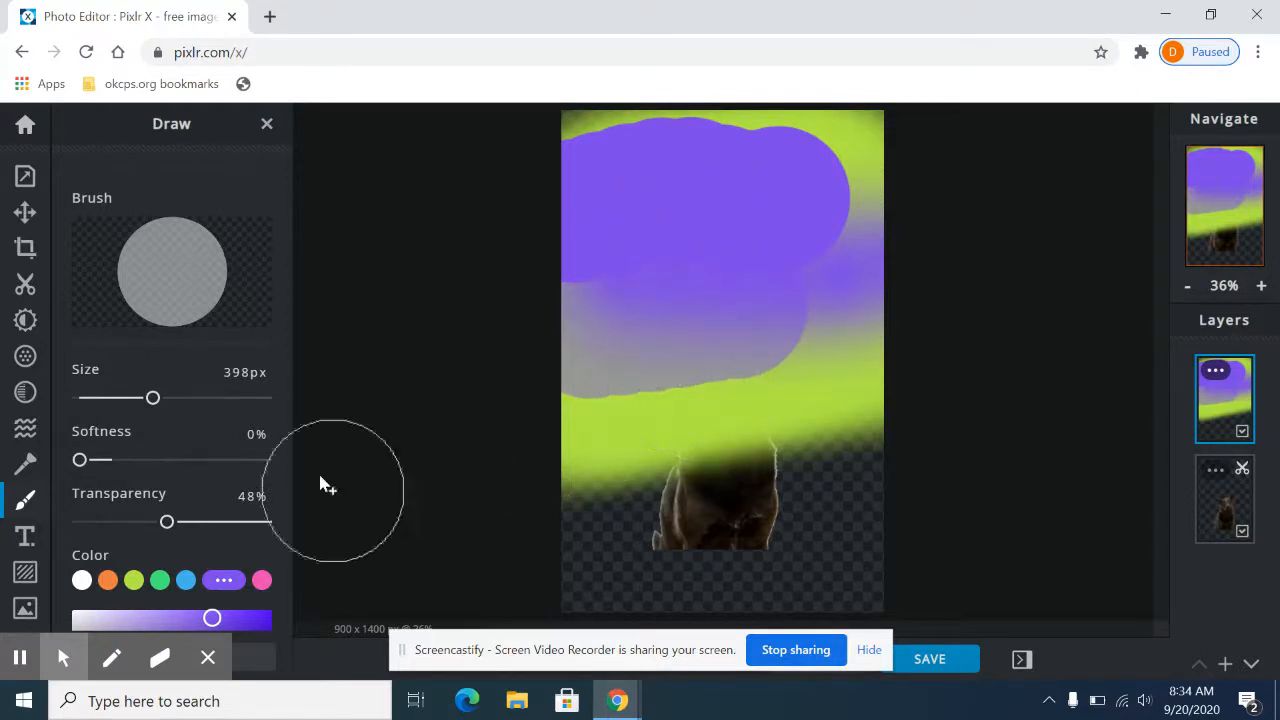
Step: Set the brush transparency back to 100% and paint a solid purple stroke over the lower part of the translucent one
drag(167, 523, 286, 523)
drag(563, 383, 800, 346)
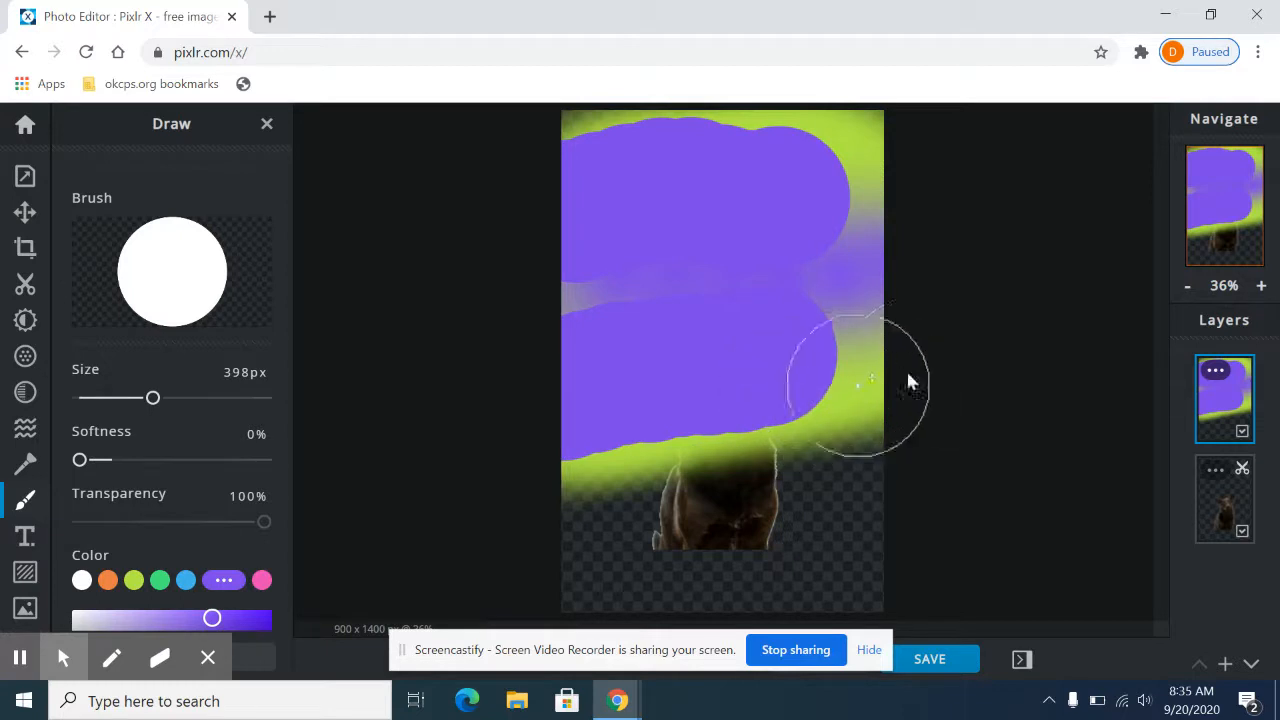
scroll(325, 438, down, 1)
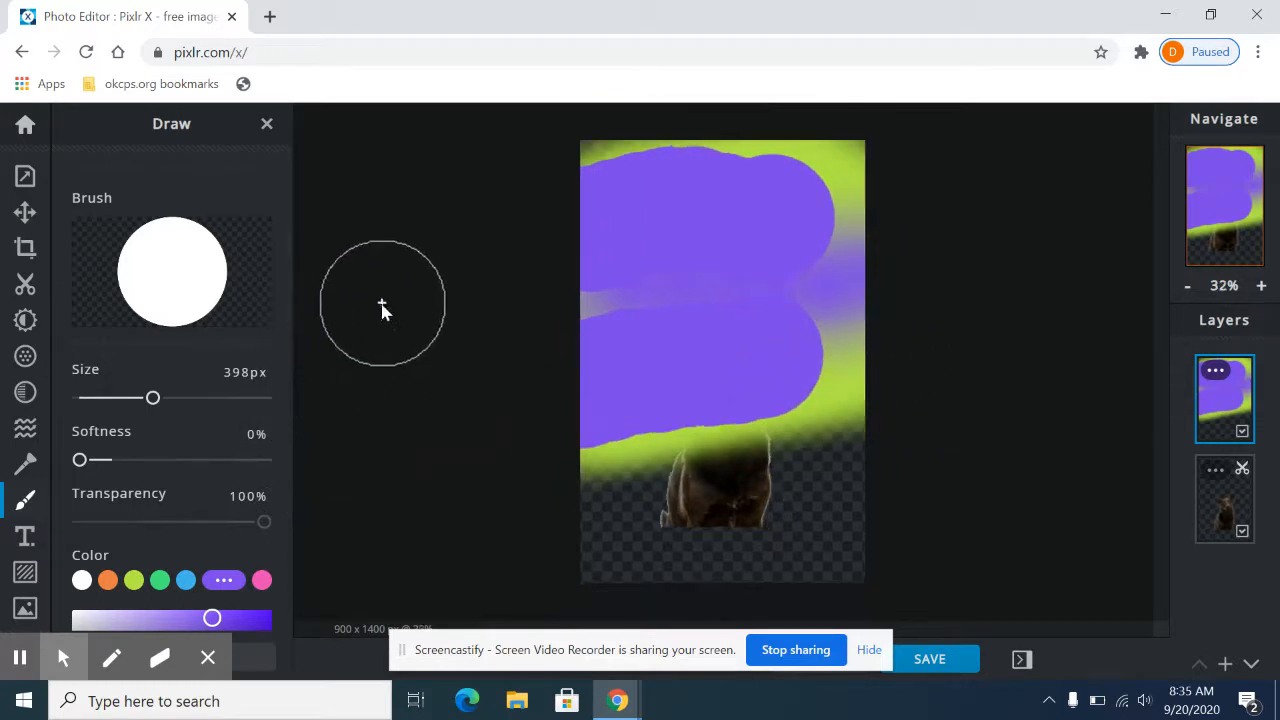
Step: Try the lime green and blue swatches and change the blue swatch to the fully saturated #00AAFF
scroll(186, 397, down, 2)
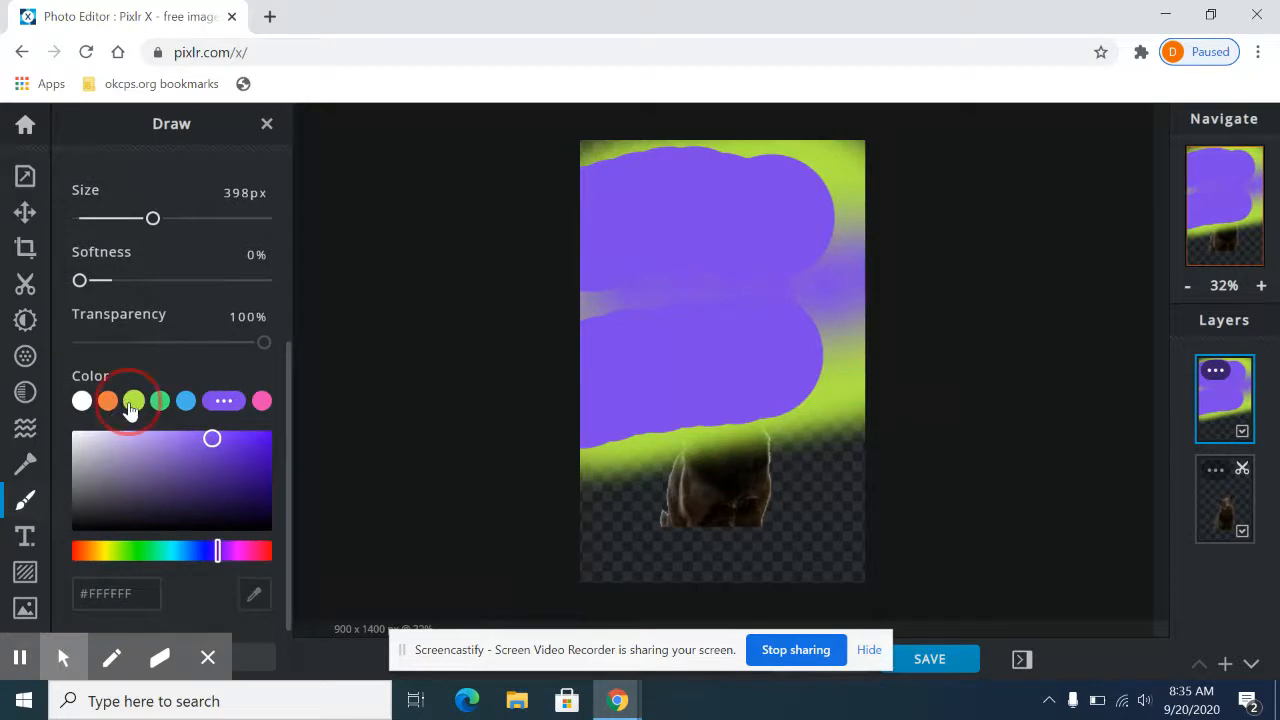
click(133, 401)
click(183, 405)
click(206, 405)
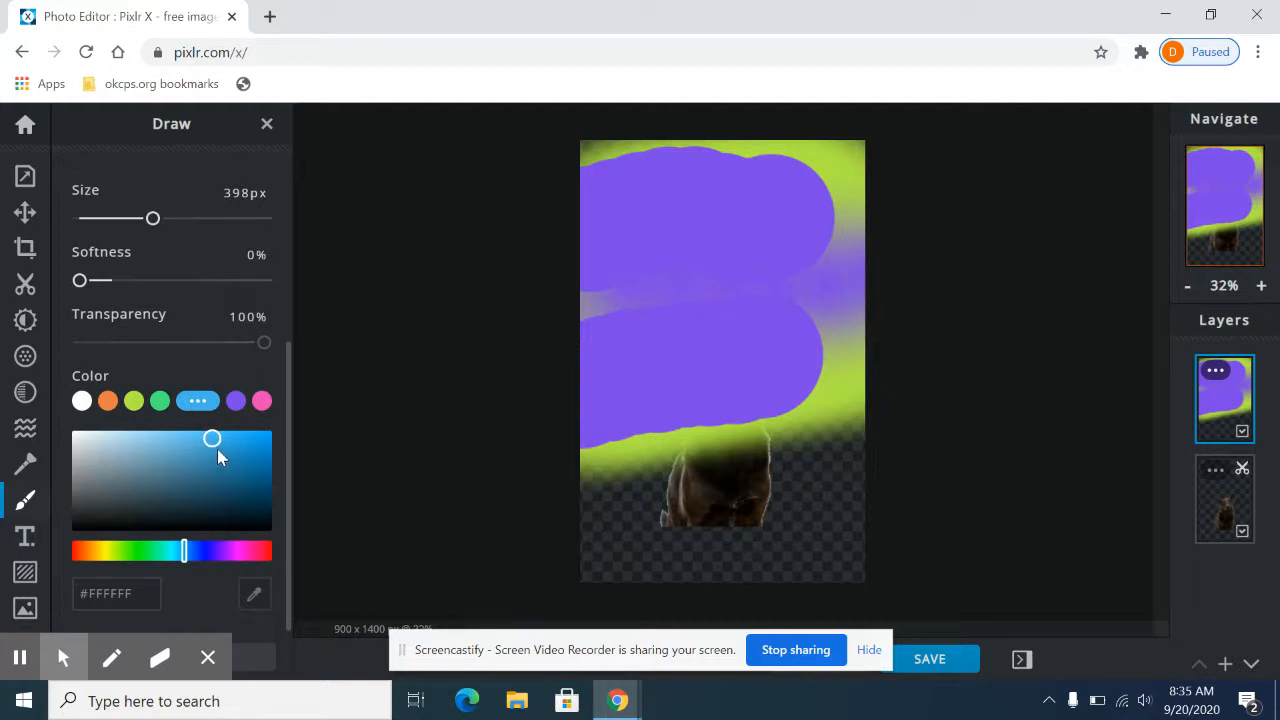
drag(214, 442, 276, 432)
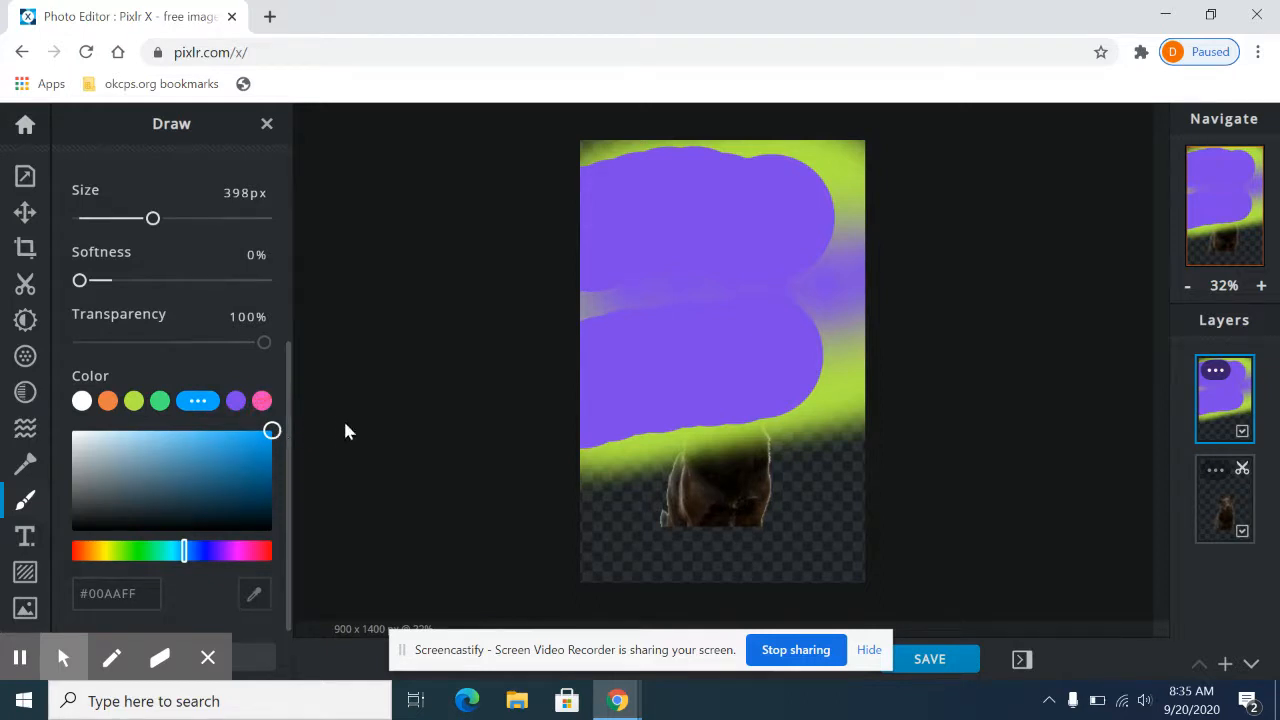
Step: Change the pink swatch to bright red, set the brush size to 166 px and paint a red stroke over the upper purple area
click(261, 401)
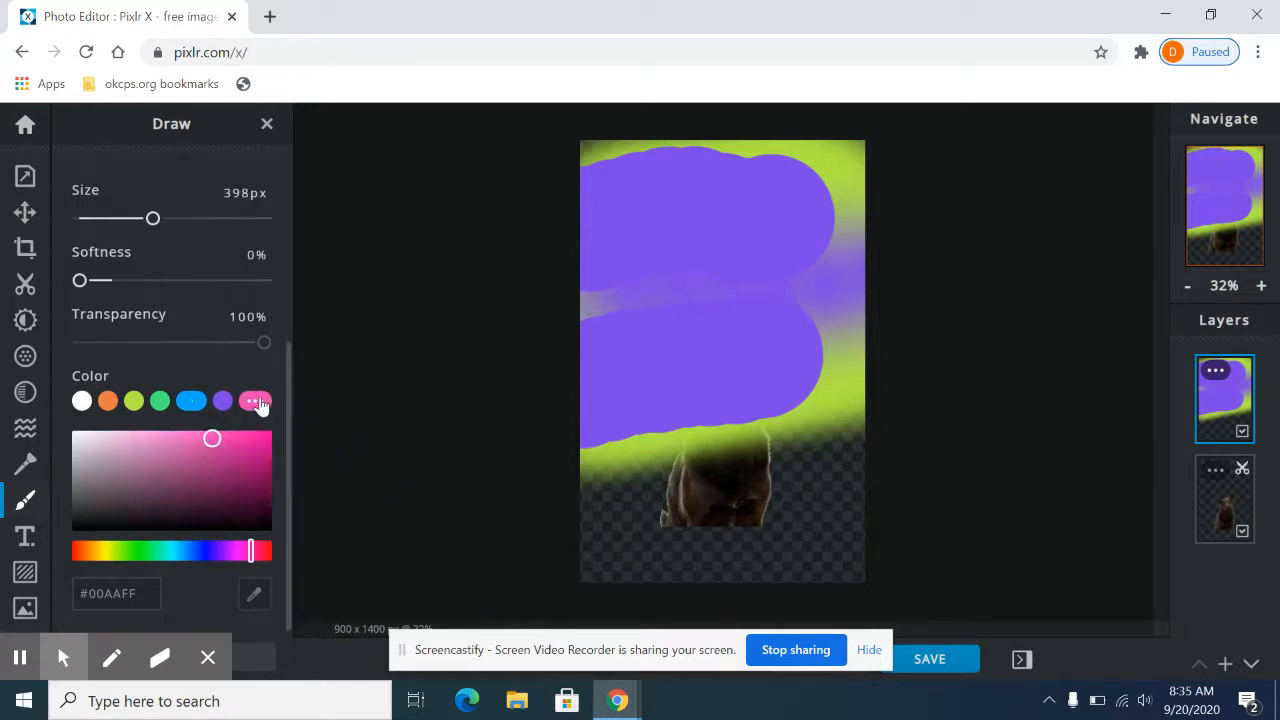
drag(251, 553, 280, 549)
drag(211, 438, 277, 434)
drag(153, 219, 110, 218)
mouse_move(588, 234)
mouse_down()
mouse_move(781, 244)
mouse_move(791, 214)
mouse_move(776, 204)
mouse_move(736, 233)
mouse_move(732, 274)
mouse_move(757, 293)
mouse_up()
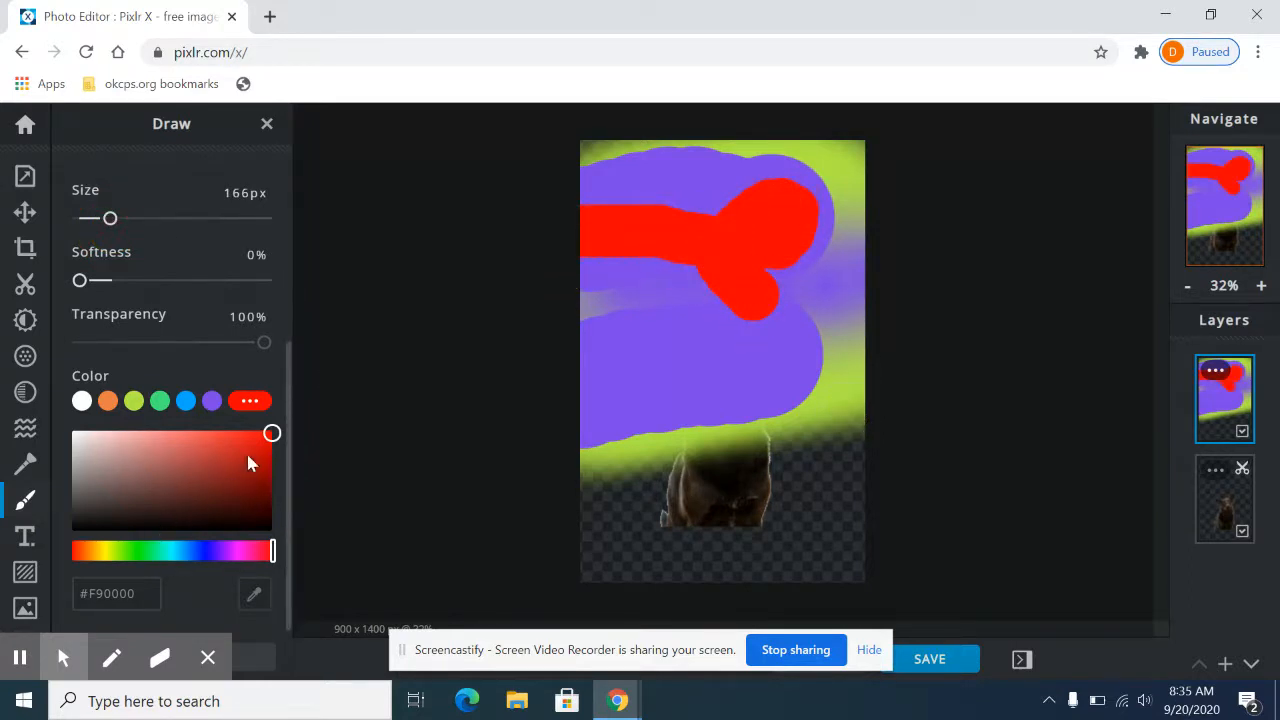
Step: Paint a dark red #5E0D0D stroke below the bright red one and a short light pink #FF9999 stroke beneath it
drag(270, 440, 252, 496)
drag(589, 310, 698, 315)
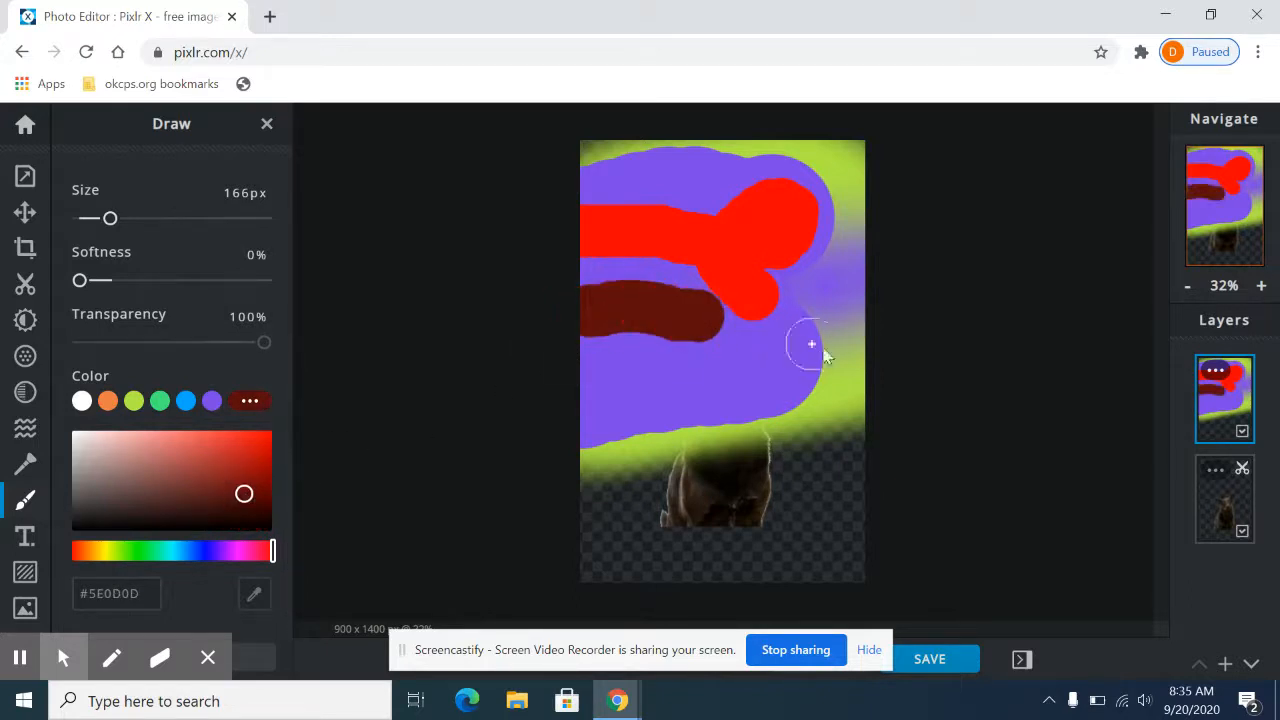
mouse_move(240, 514)
mouse_down()
mouse_move(240, 491)
mouse_move(123, 452)
mouse_move(140, 445)
mouse_move(155, 457)
mouse_move(146, 520)
mouse_move(152, 430)
mouse_up()
drag(711, 380, 737, 374)
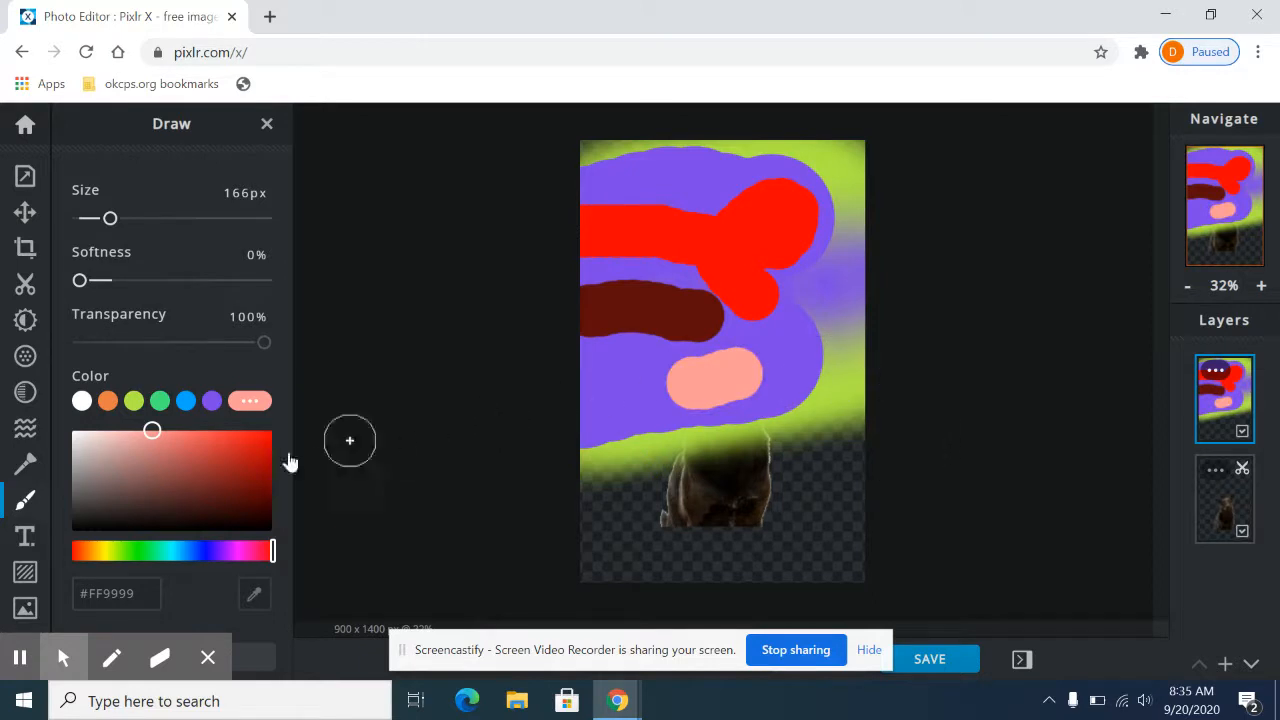
Step: Change the brush color to off-white #F4F4F4 and paint a short diagonal stroke over the end of the red shape
drag(149, 431, 58, 460)
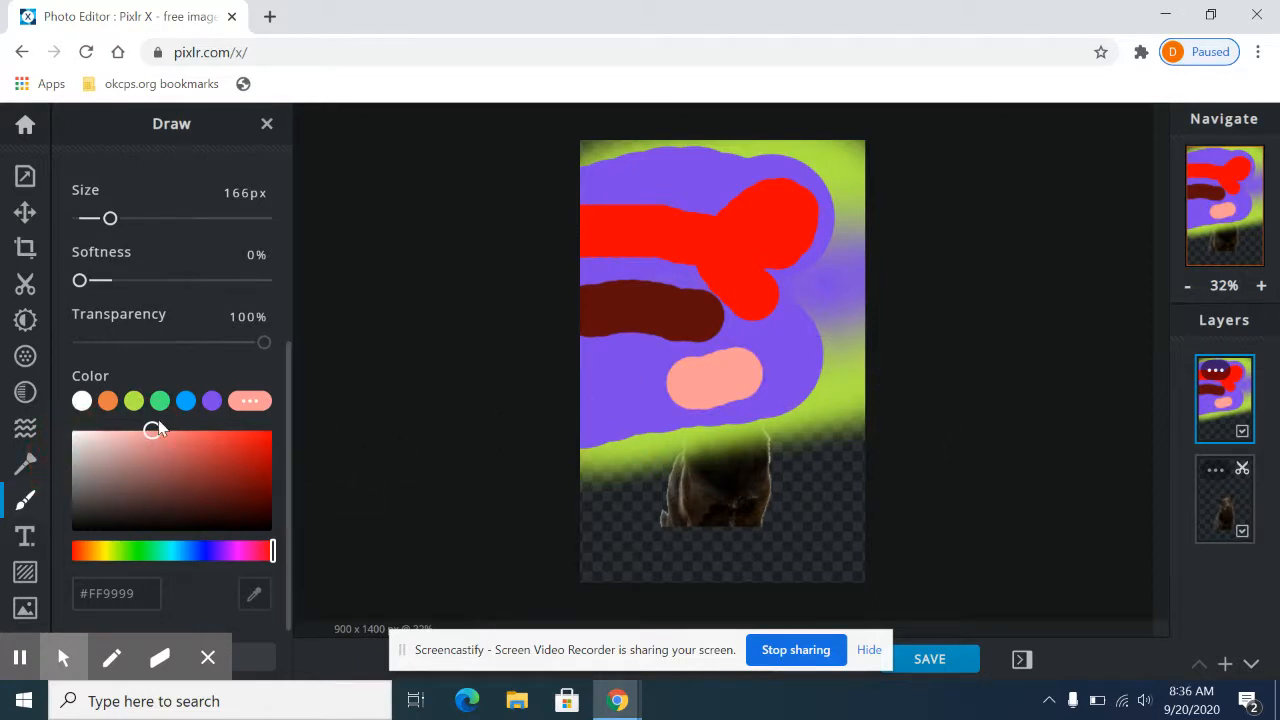
drag(151, 431, 63, 437)
drag(737, 268, 805, 313)
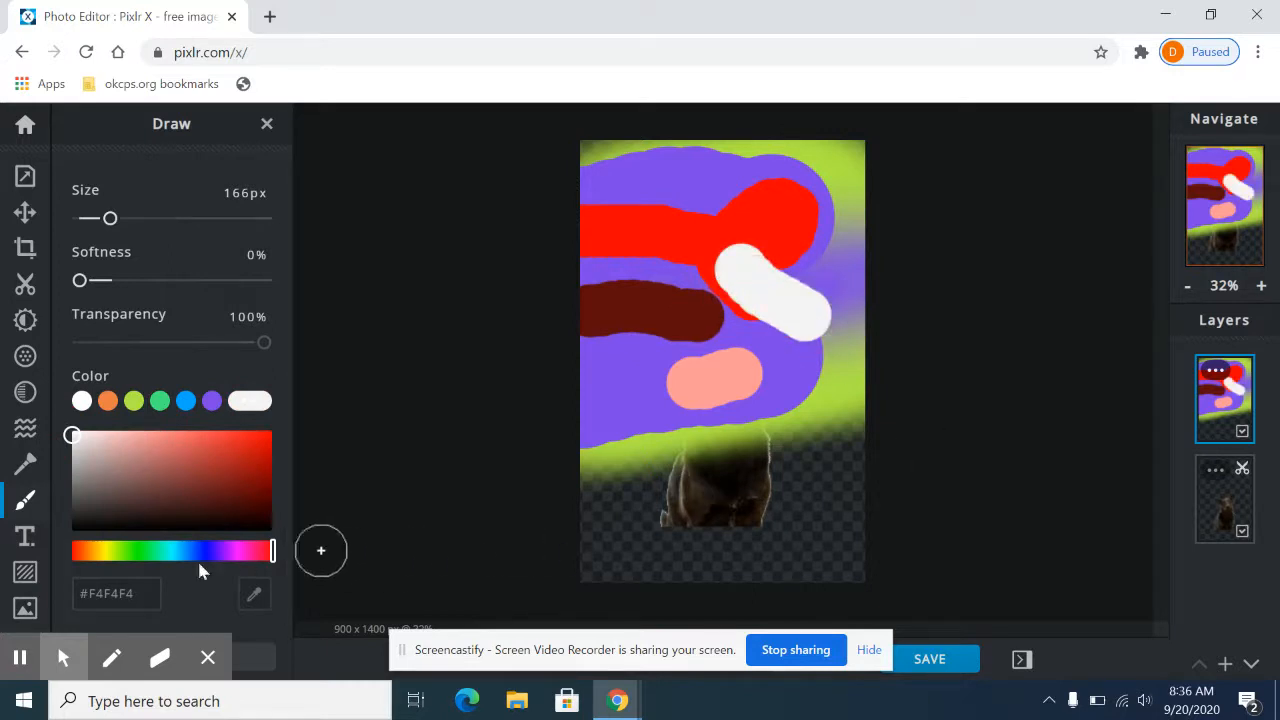
Step: Change the brush color to magenta #CC00FF, paint a stroke below the dark red one and undo that stroke
drag(272, 560, 222, 566)
drag(173, 567, 233, 562)
drag(77, 441, 310, 430)
drag(609, 349, 698, 352)
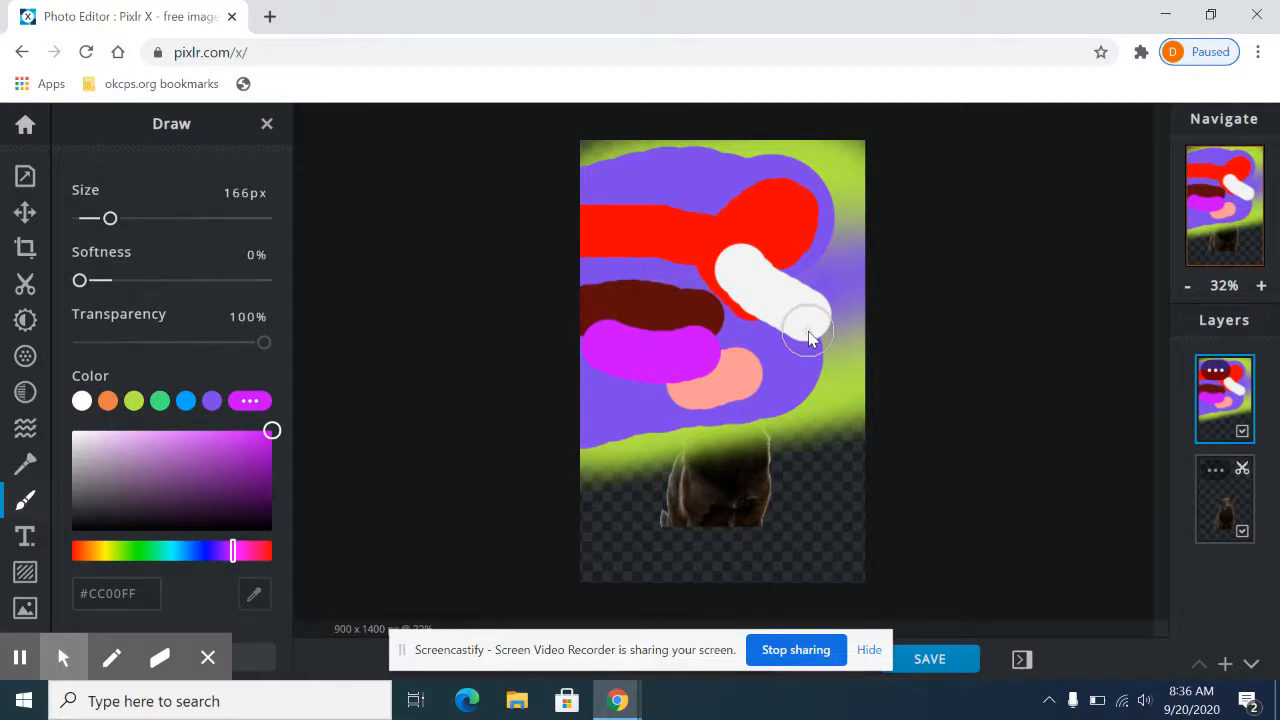
key(ctrl+z)
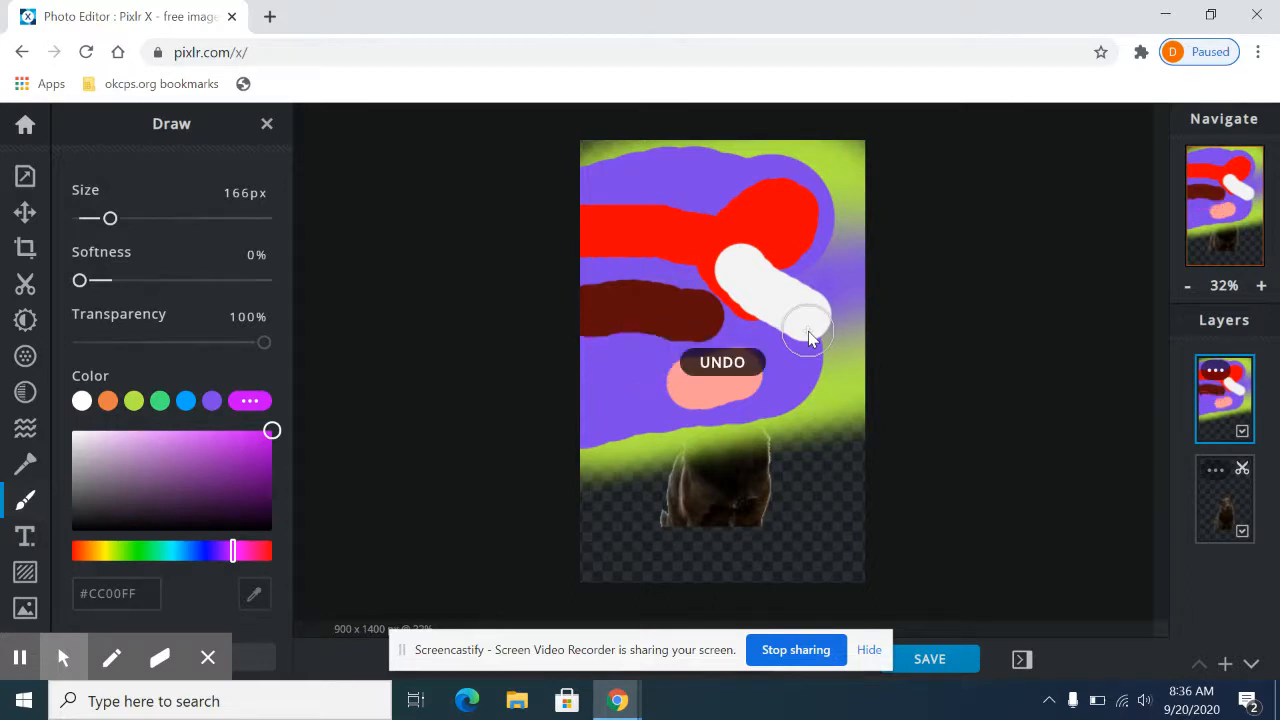
Step: Darken the brush color to #A915CE and paint a short stroke between the dark red and light pink ones
click(252, 452)
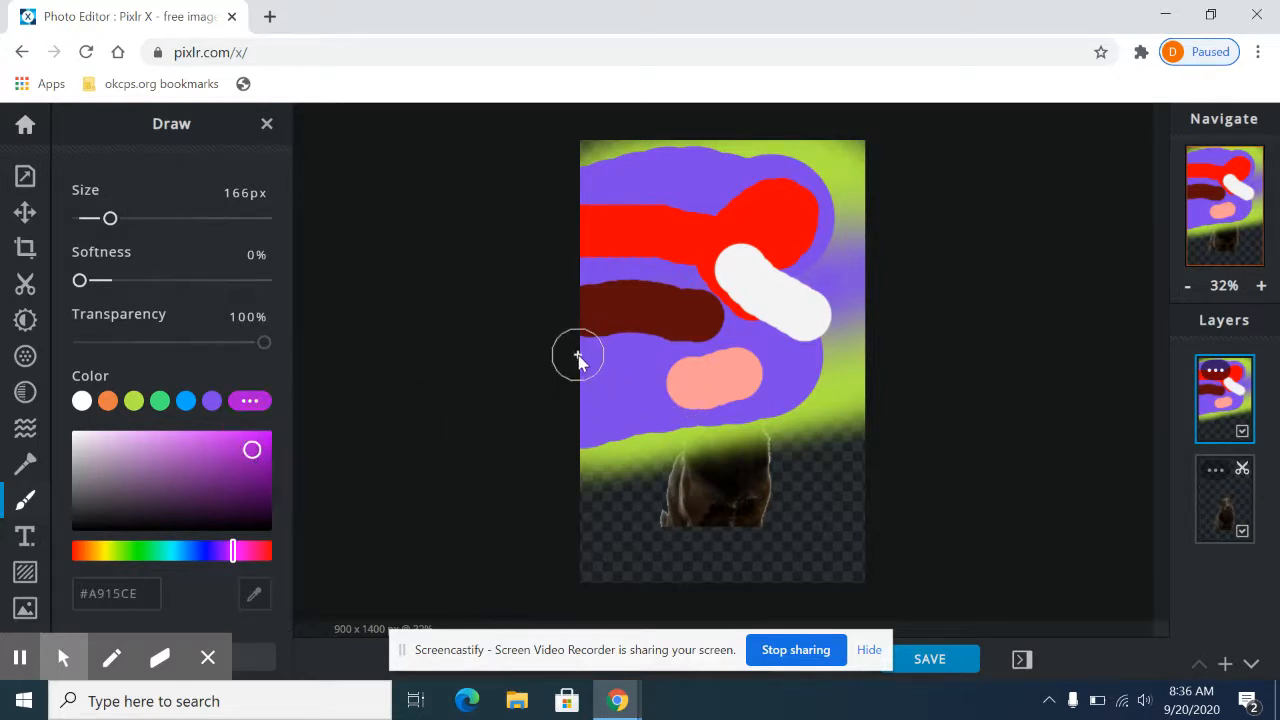
drag(560, 391, 657, 363)
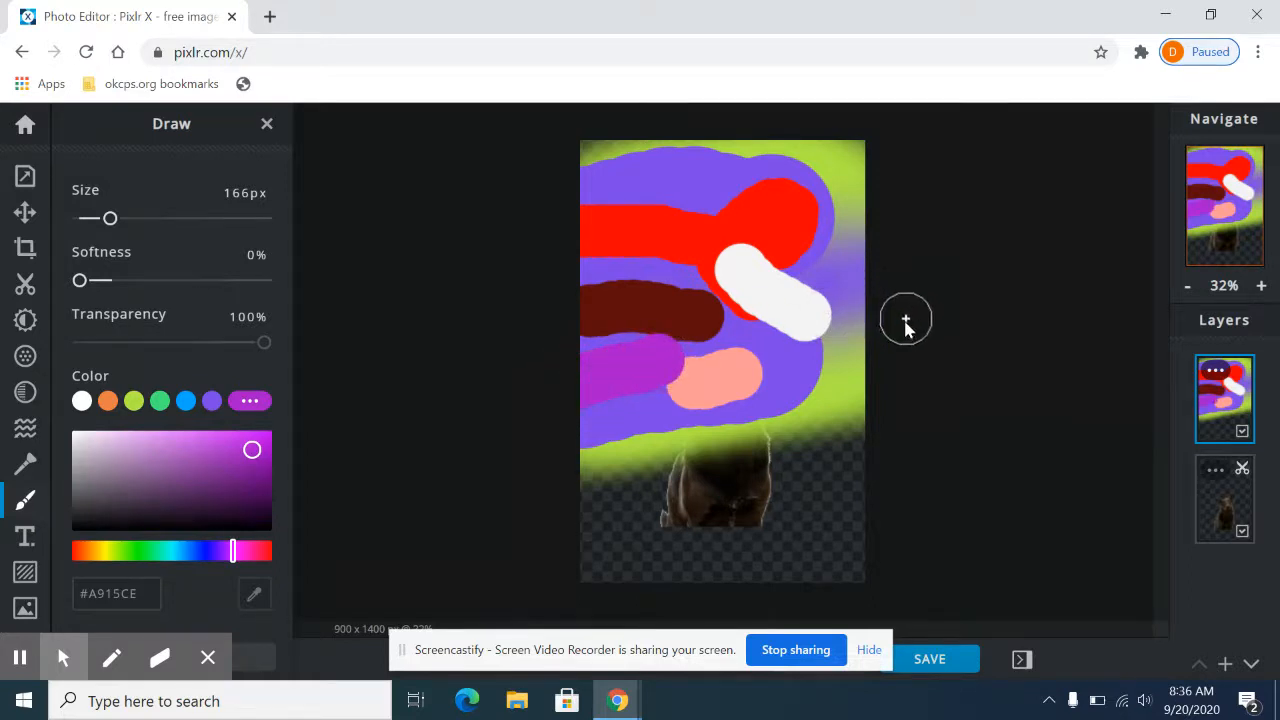
Step: Undo all the hard-edged brush strokes, back to the soft purple stroke on lime green
key(ctrl+z)
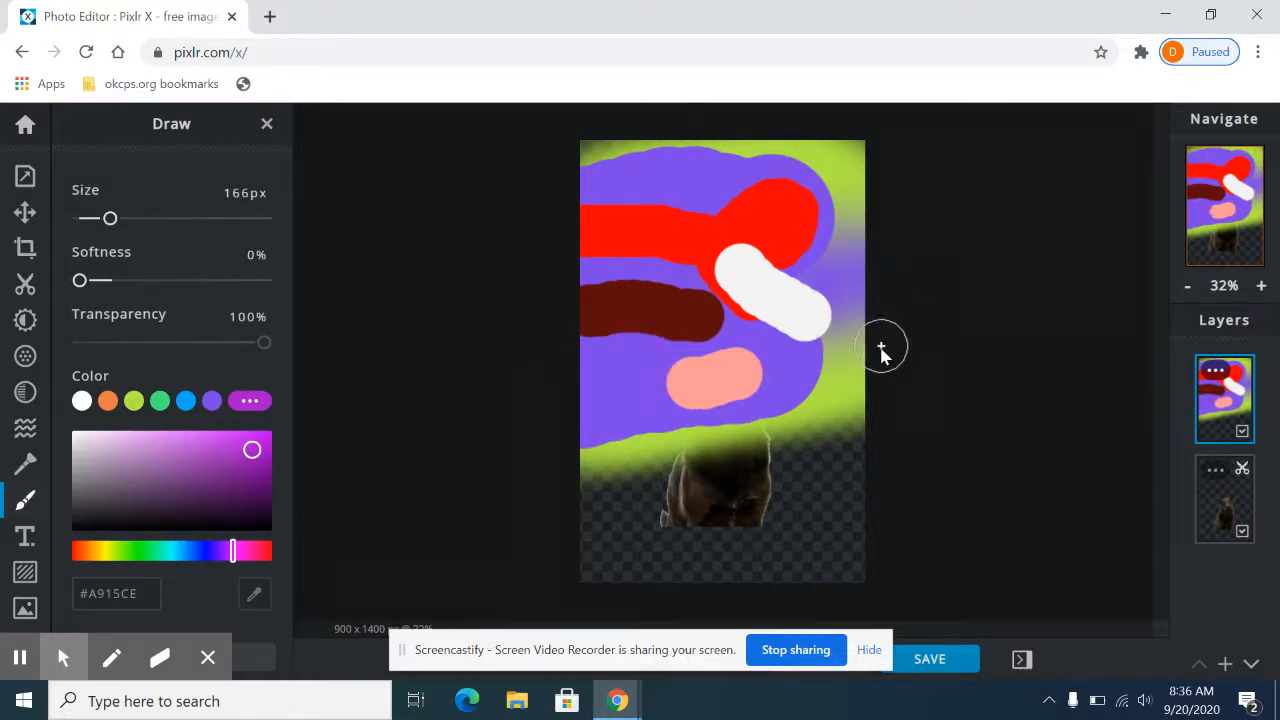
key(ctrl+z)
key(ctrl+z)
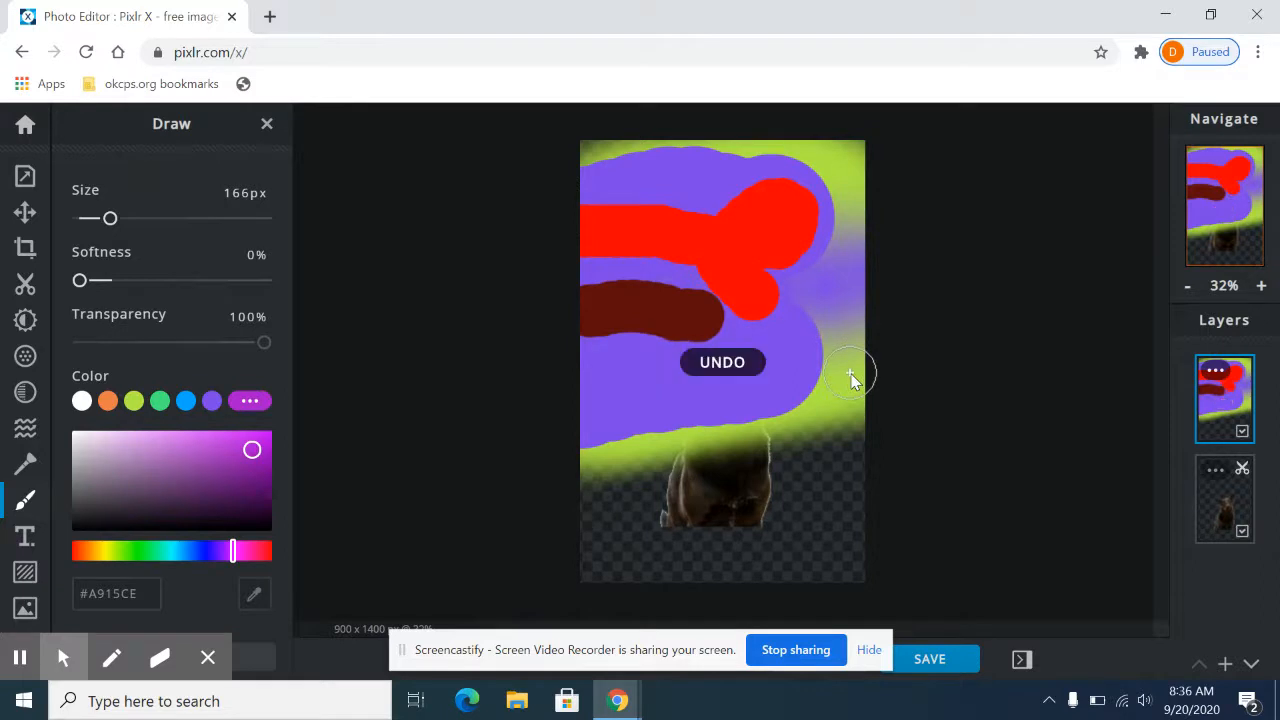
key(ctrl+z)
key(ctrl+z)
key(ctrl+z)
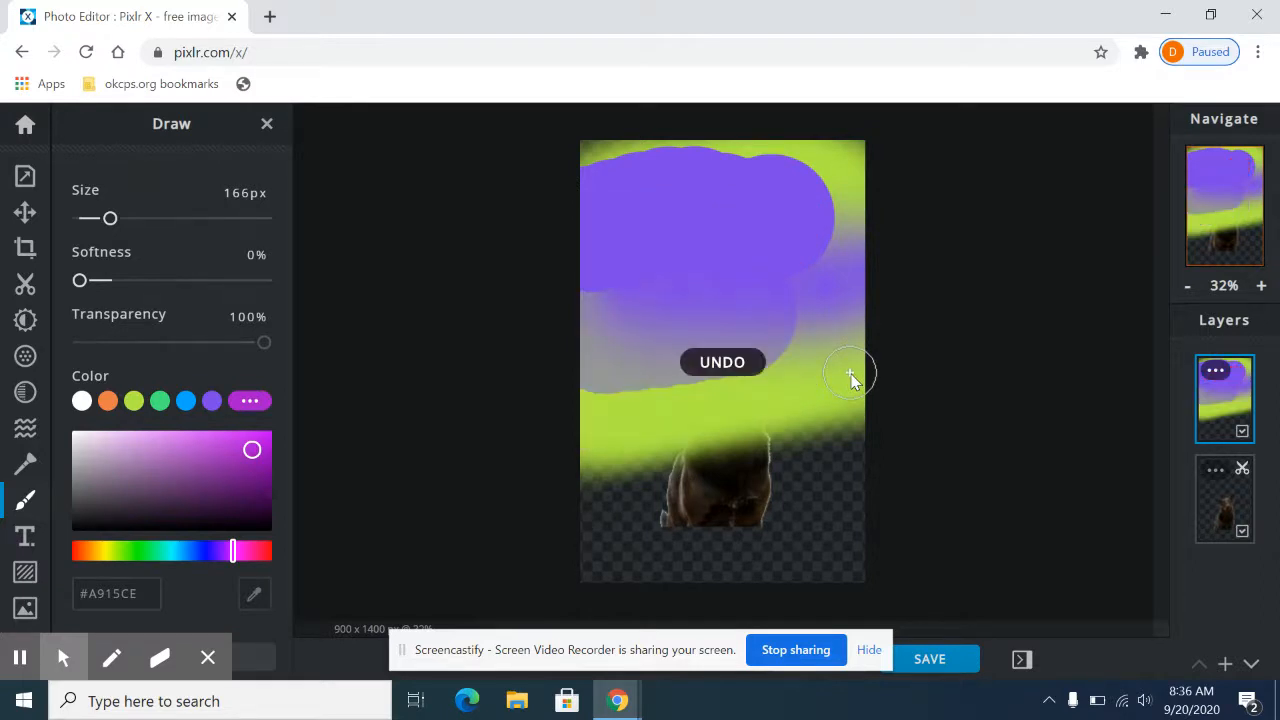
key(ctrl+z)
key(ctrl+z)
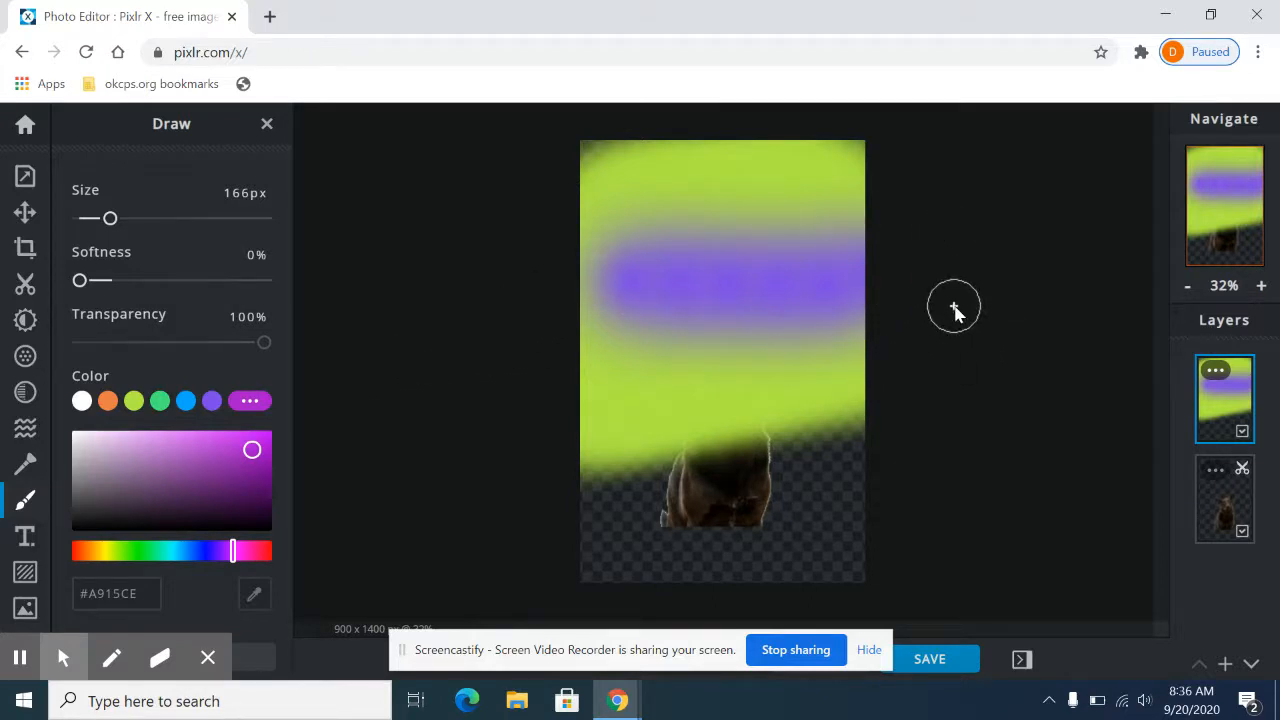
Step: Delete the painted layer and add a new empty layer above the dog
click(1223, 410)
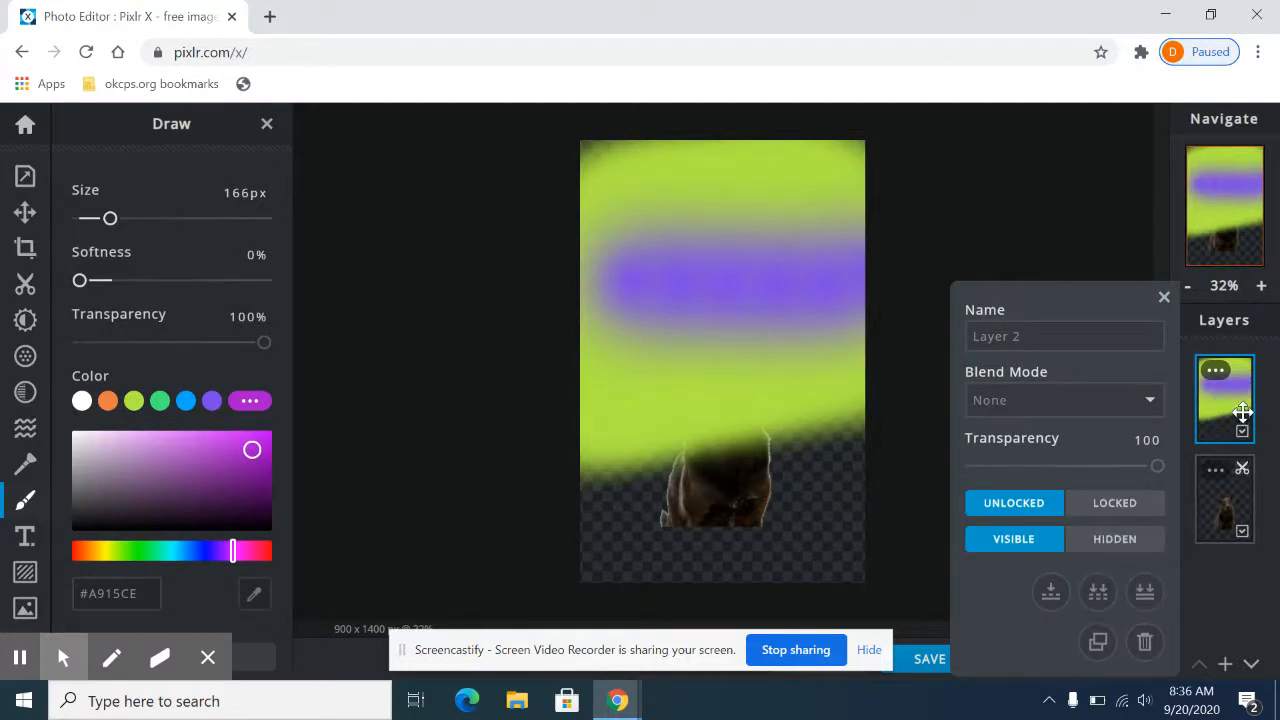
click(1143, 643)
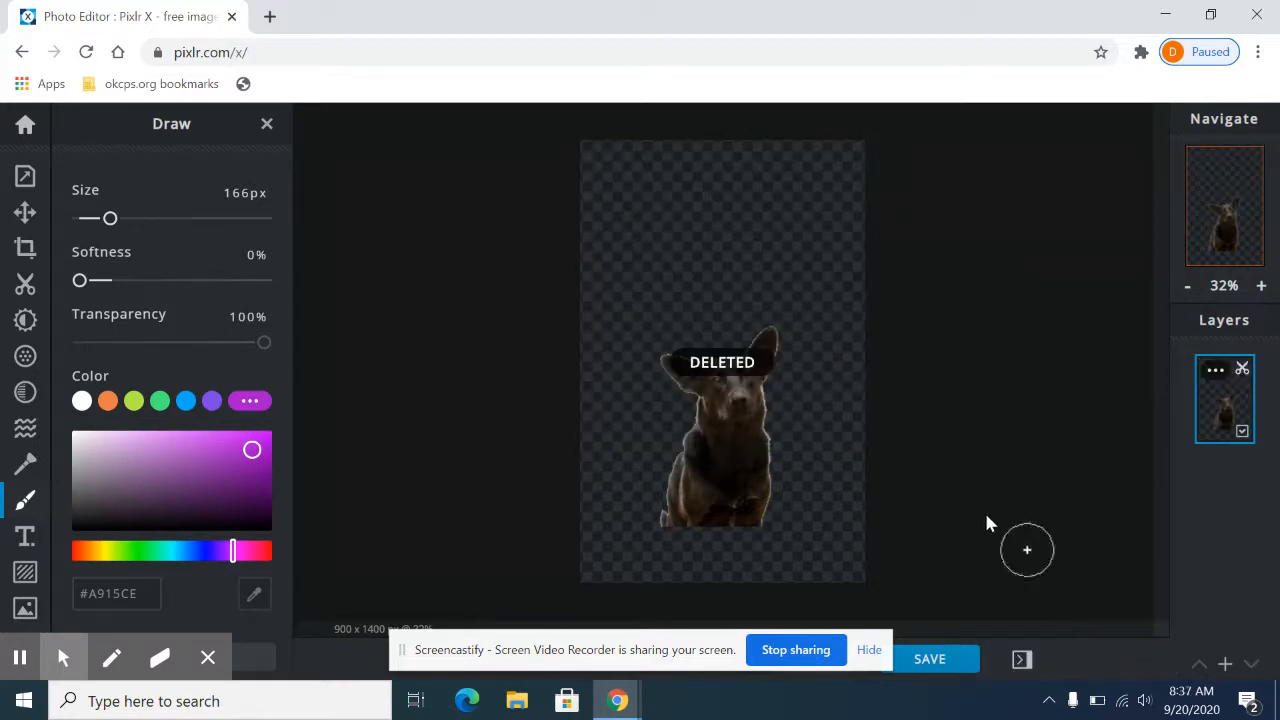
click(1224, 664)
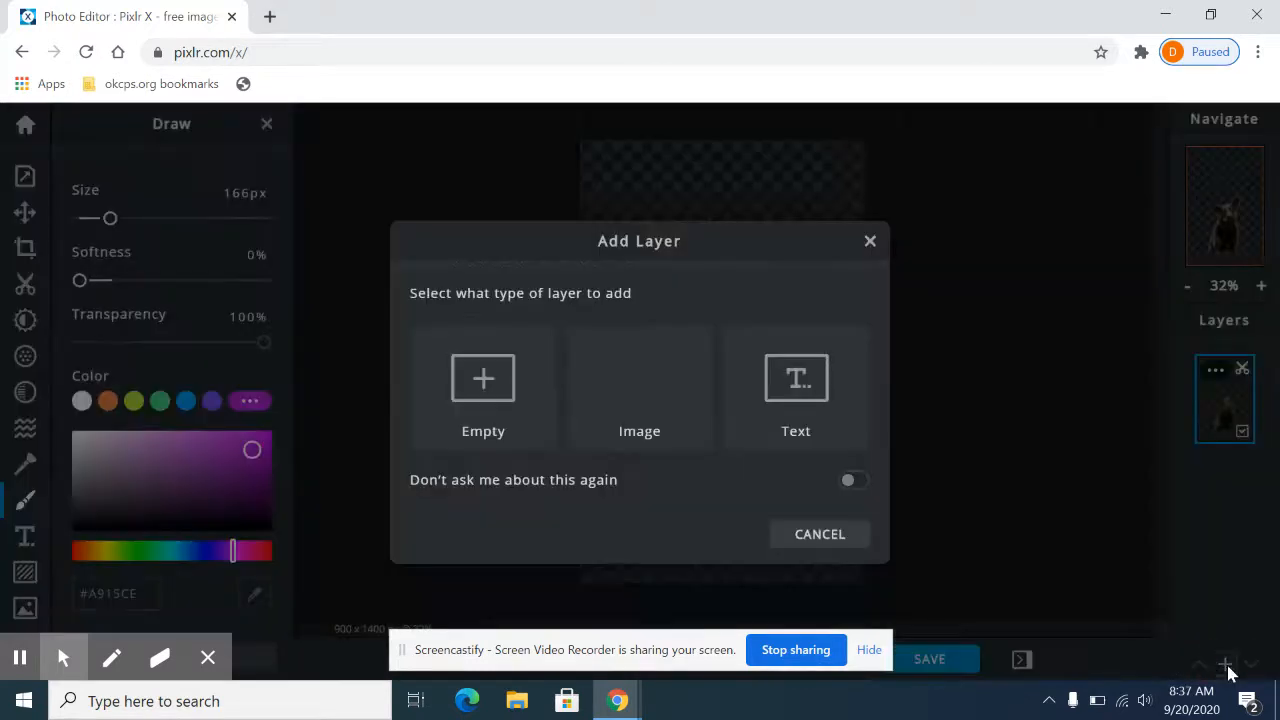
click(500, 402)
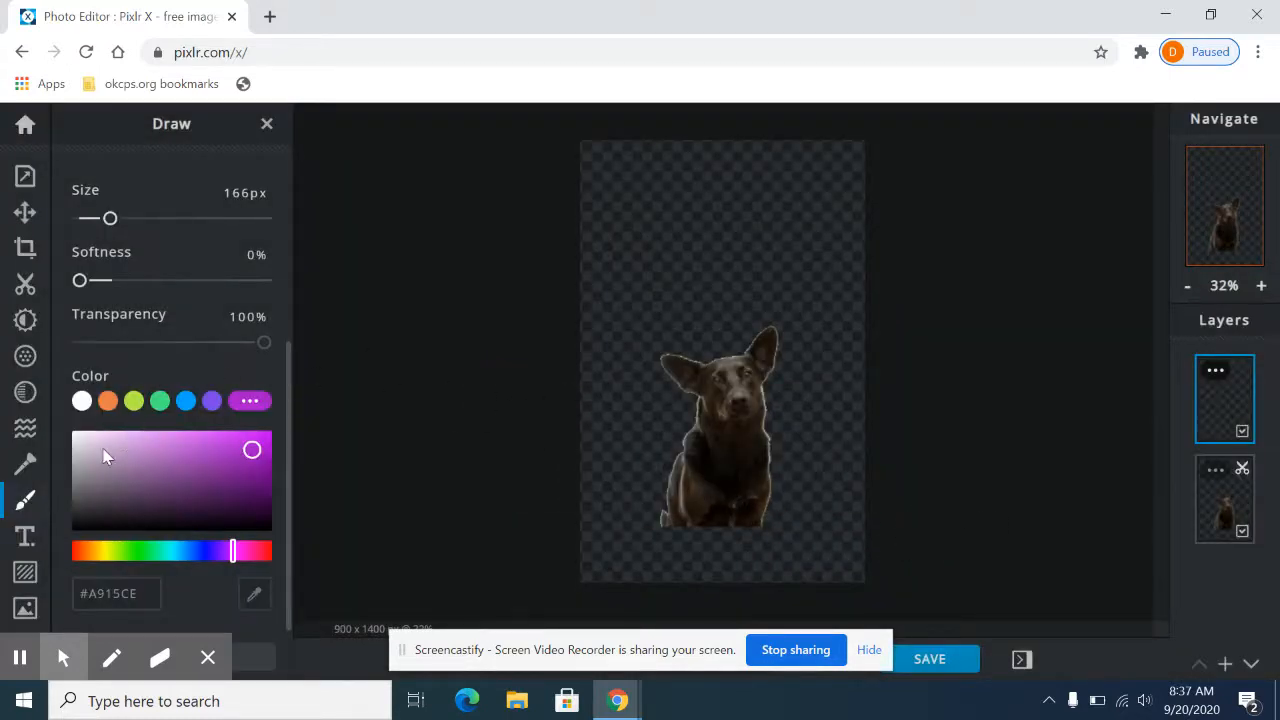
Step: Add a new text with the person's first and last name on two lines and move it over the dog's base
click(25, 540)
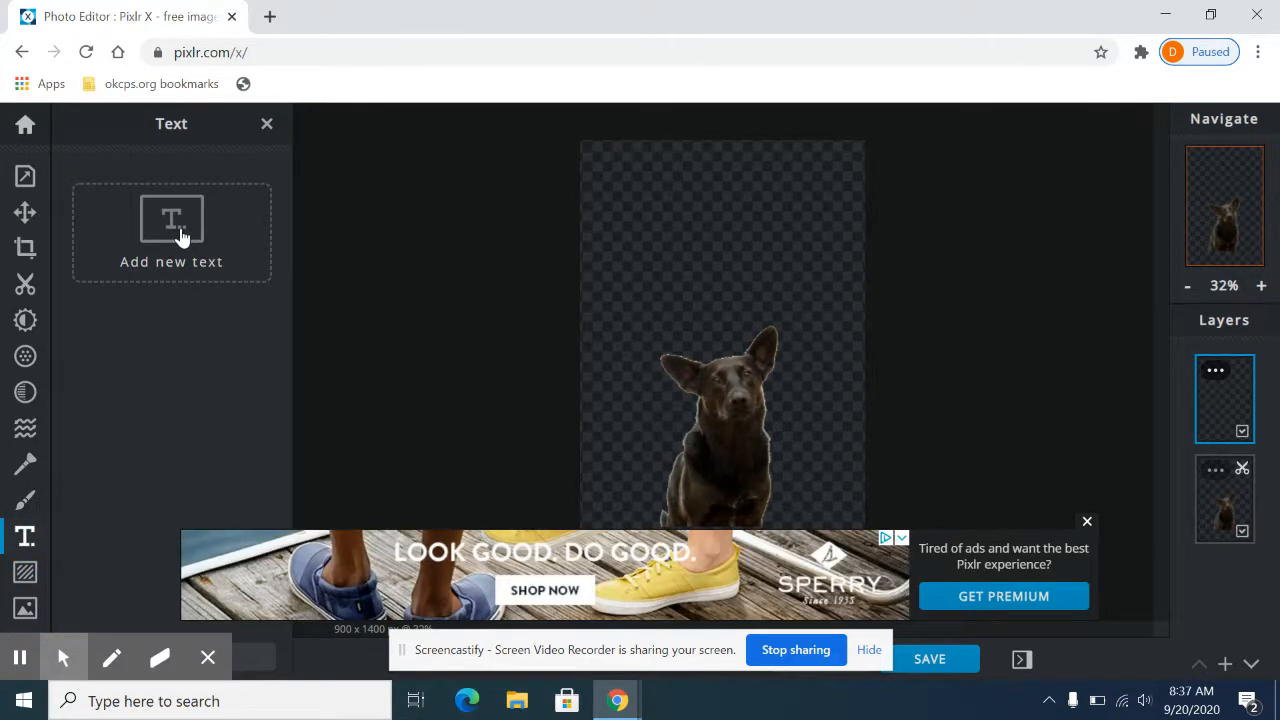
click(1082, 521)
click(165, 250)
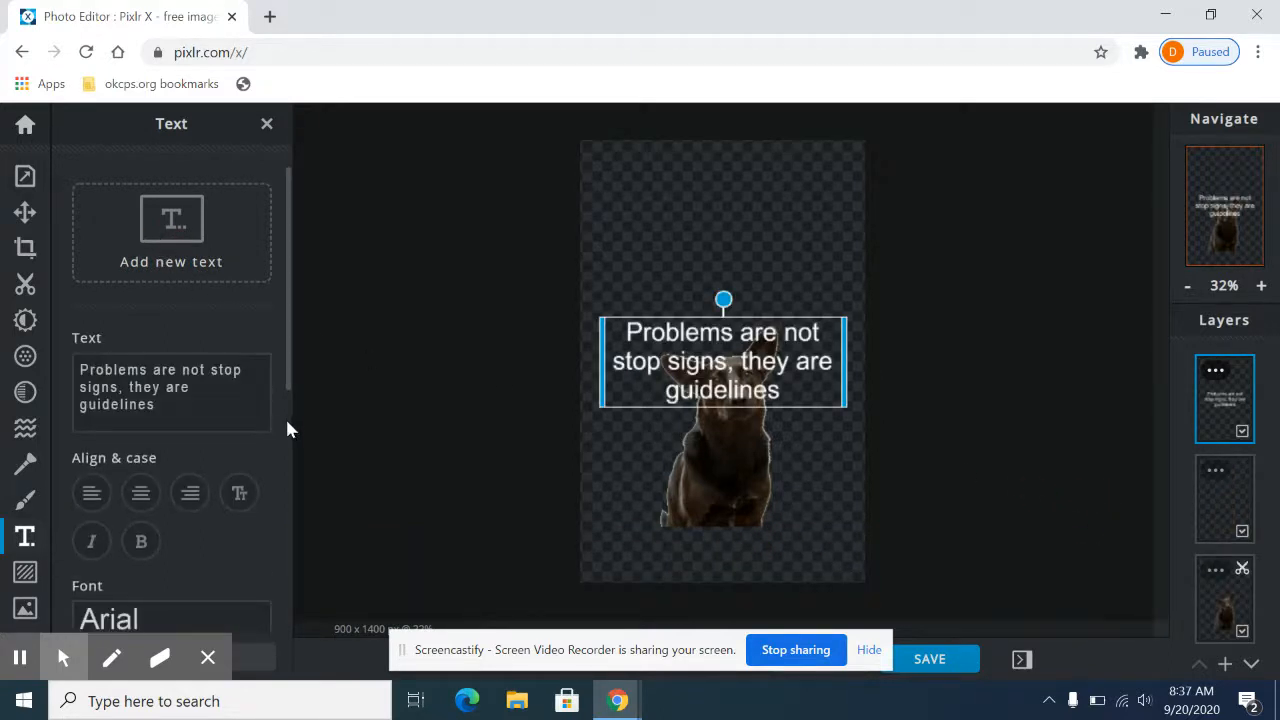
drag(208, 414, 90, 343)
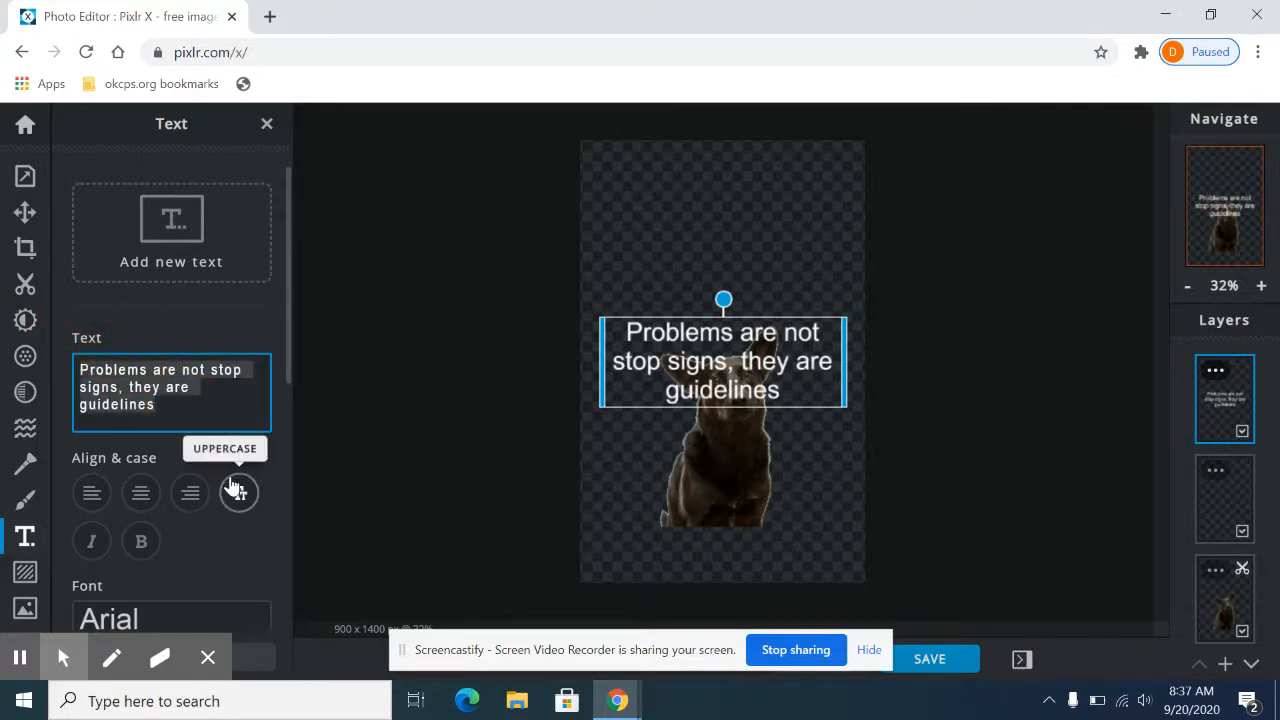
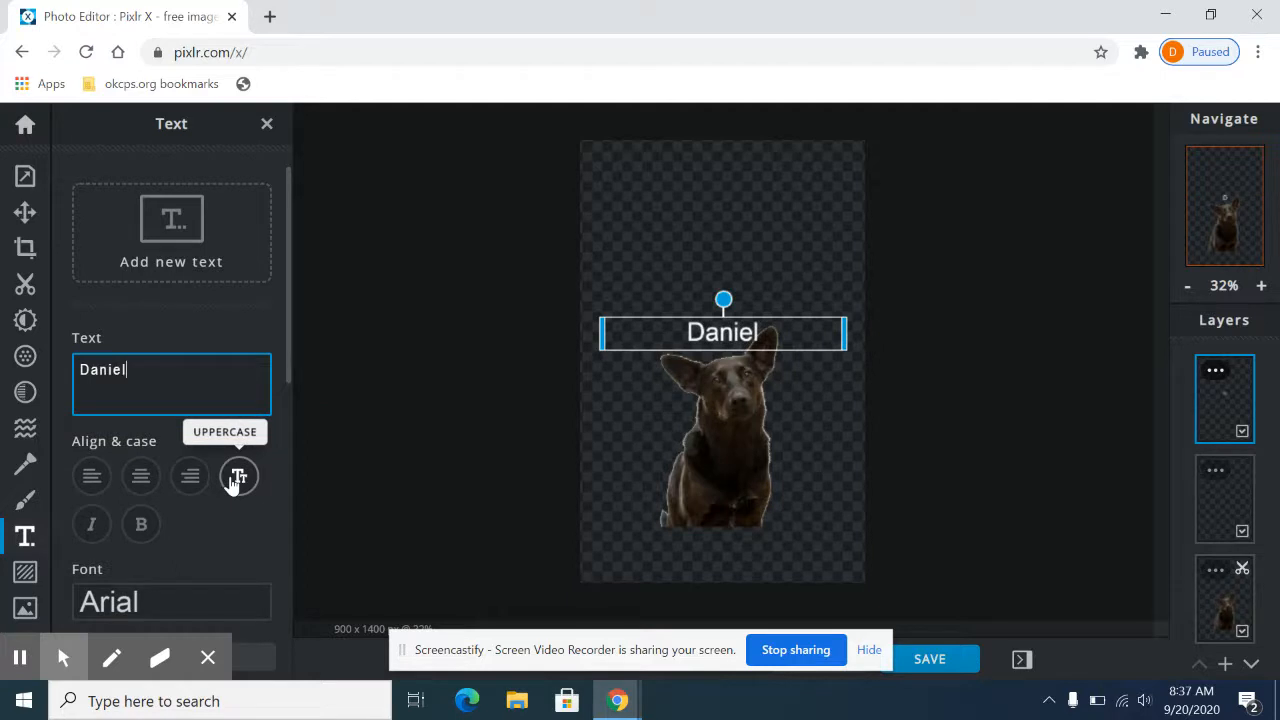
key(Return)
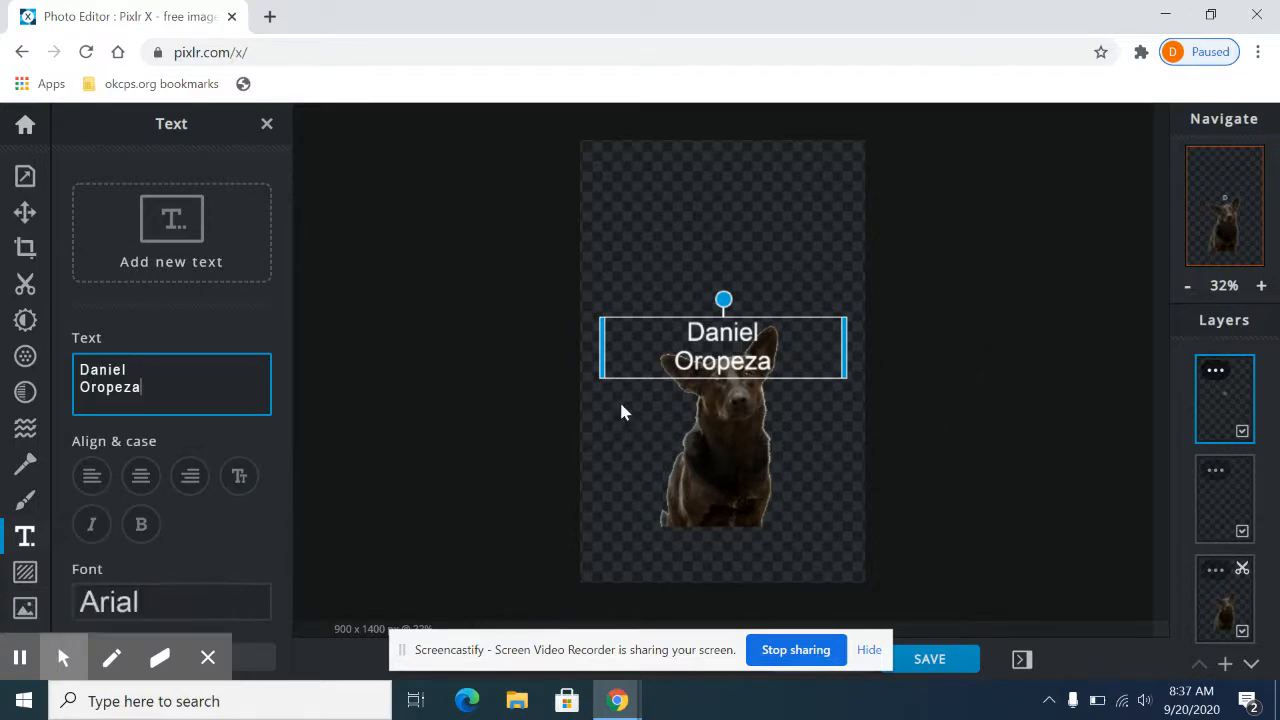
drag(651, 349, 654, 537)
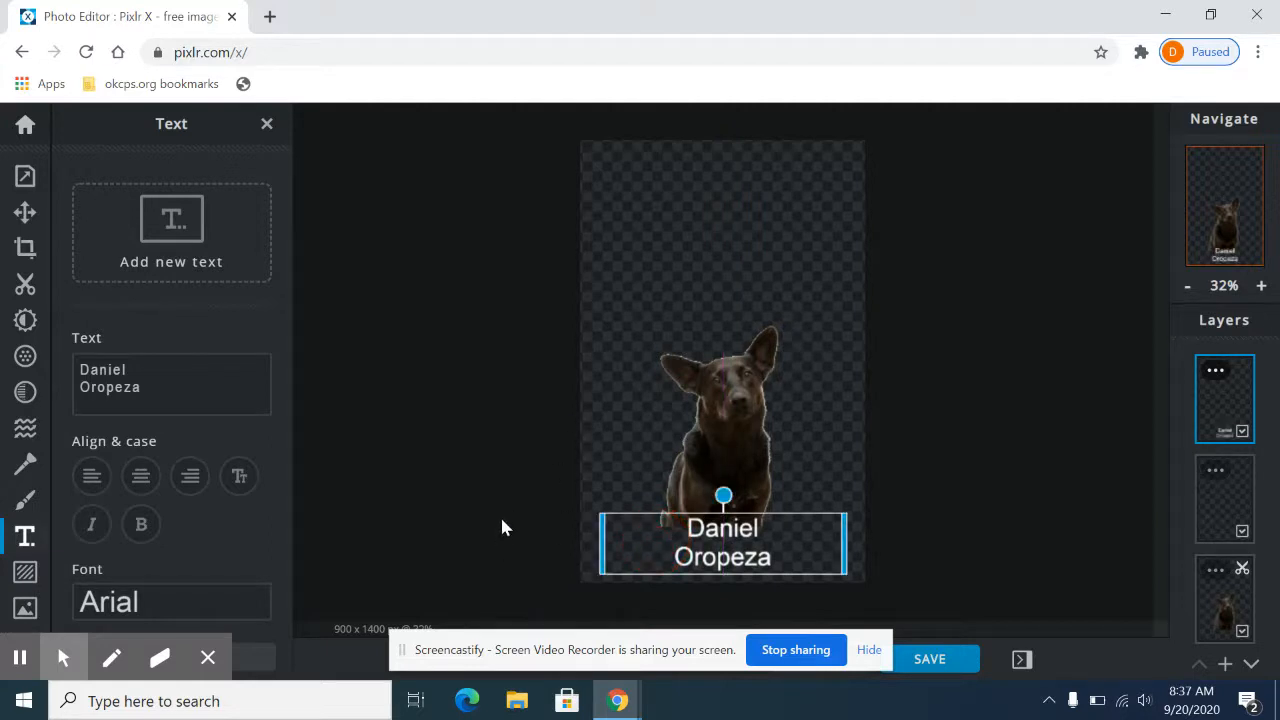
Step: Try right and left alignment on the name text, return it to centered and make it bold
scroll(194, 412, down, 4)
scroll(212, 305, down, 4)
scroll(214, 298, up, 6)
scroll(211, 315, down, 2)
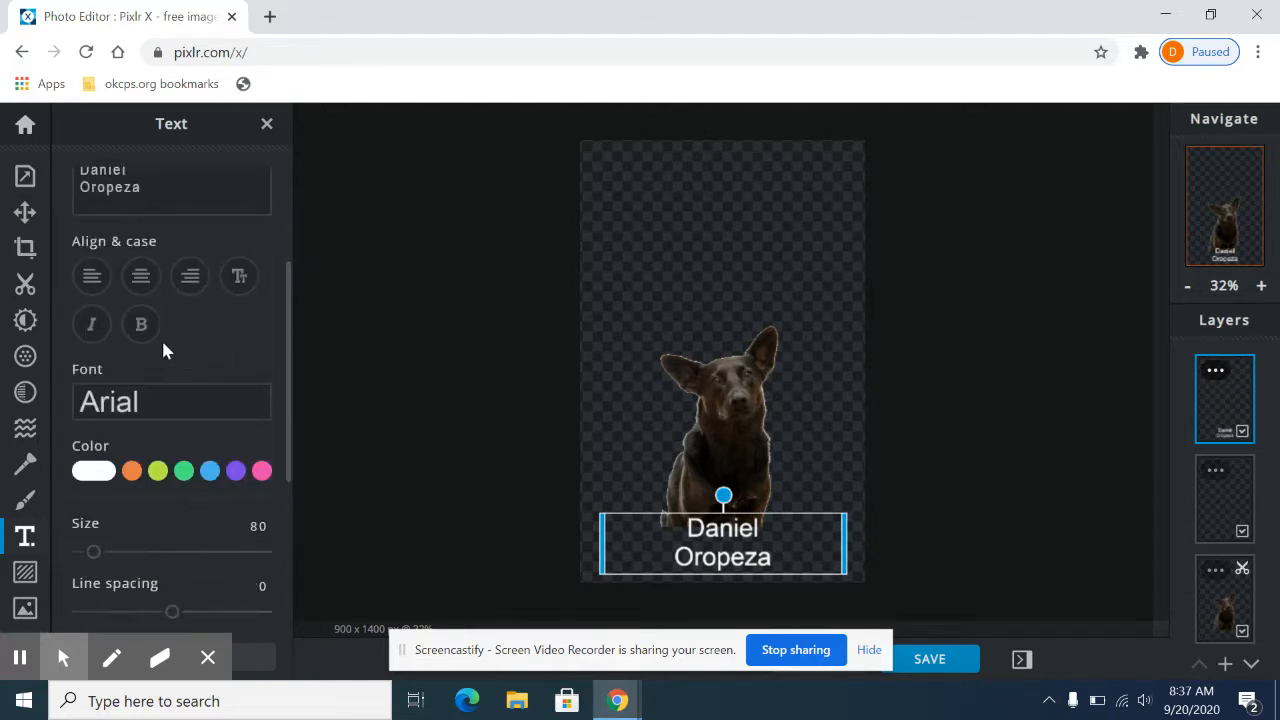
click(189, 281)
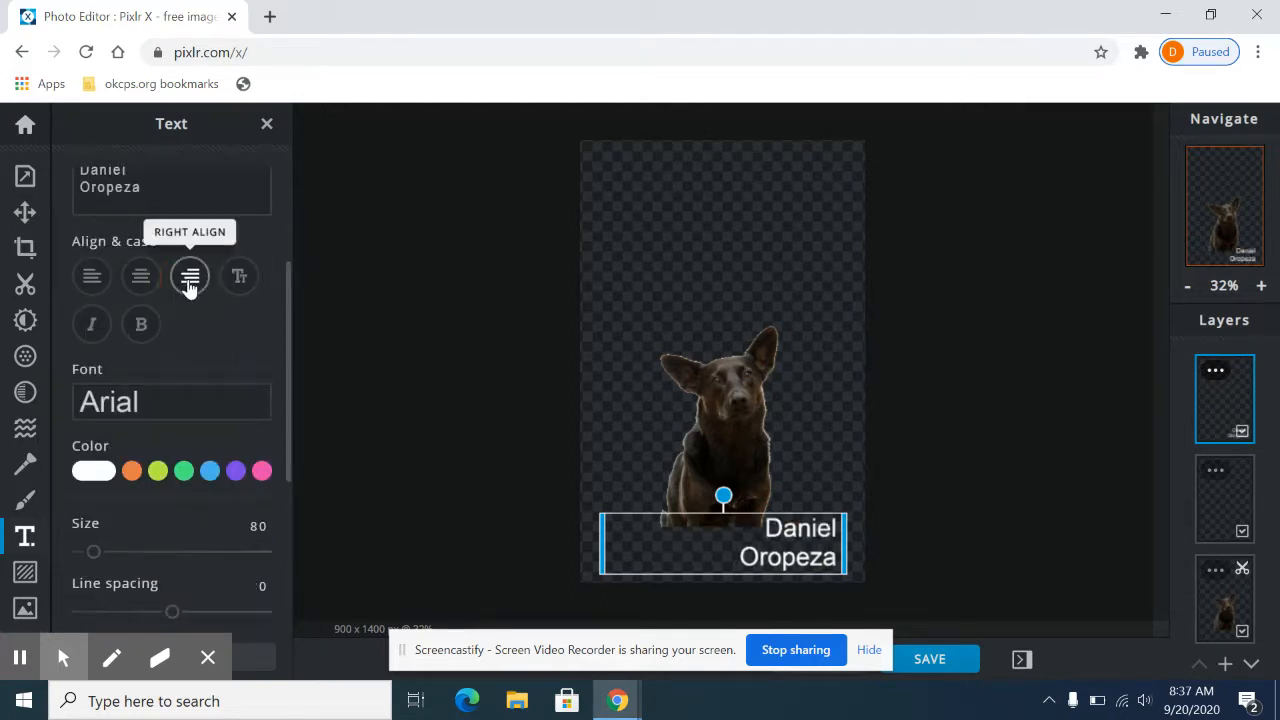
click(90, 281)
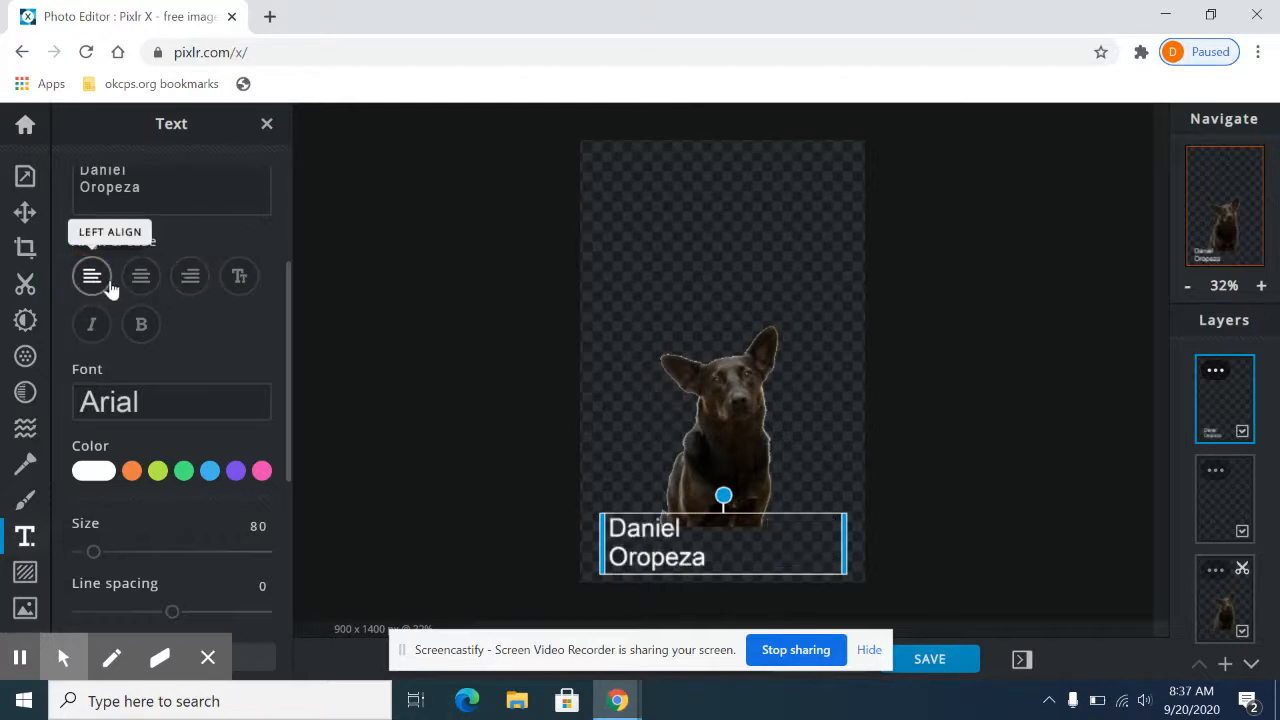
click(141, 279)
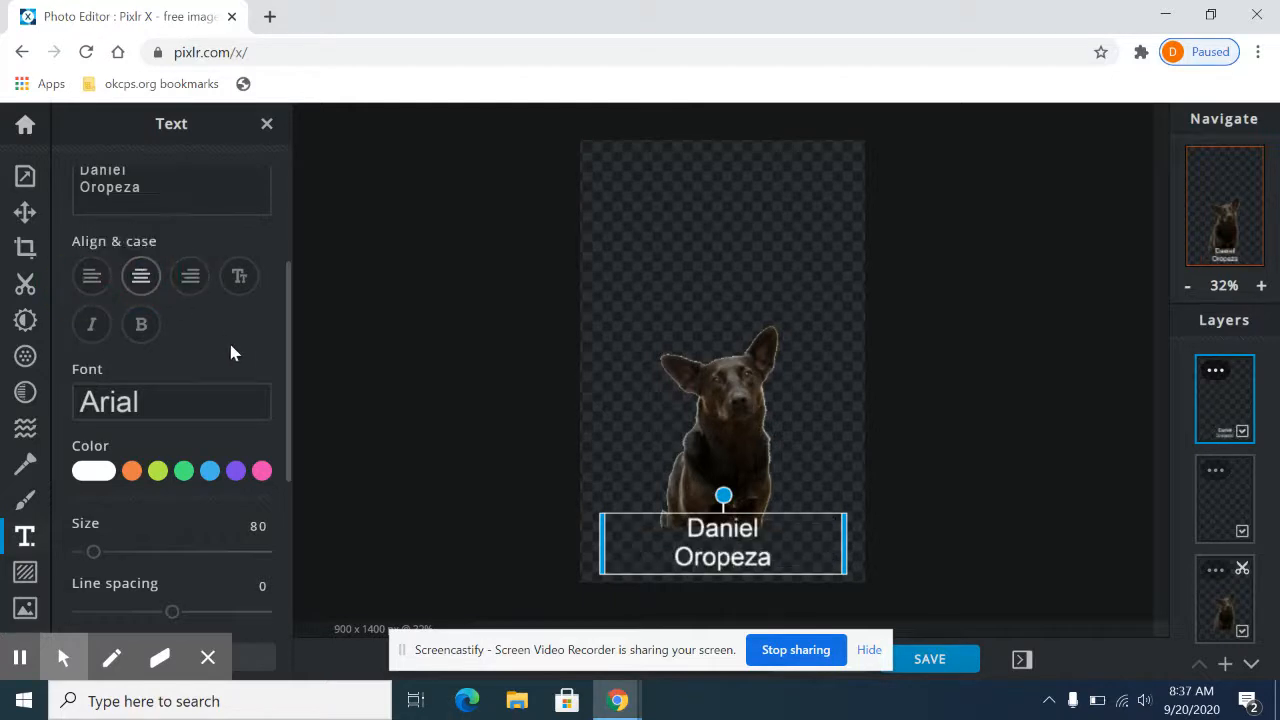
click(141, 327)
Step: Browse the available fonts and set the name text's font to Brave Hearted
scroll(229, 324, down, 1)
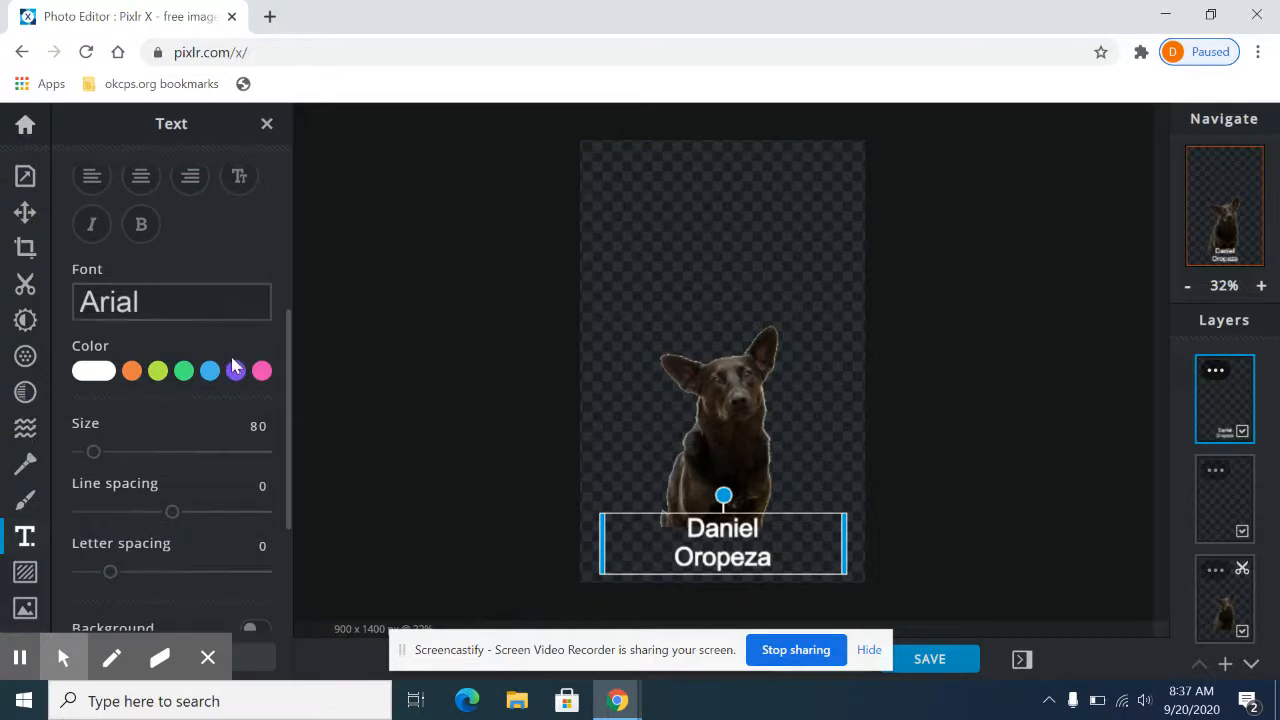
click(177, 303)
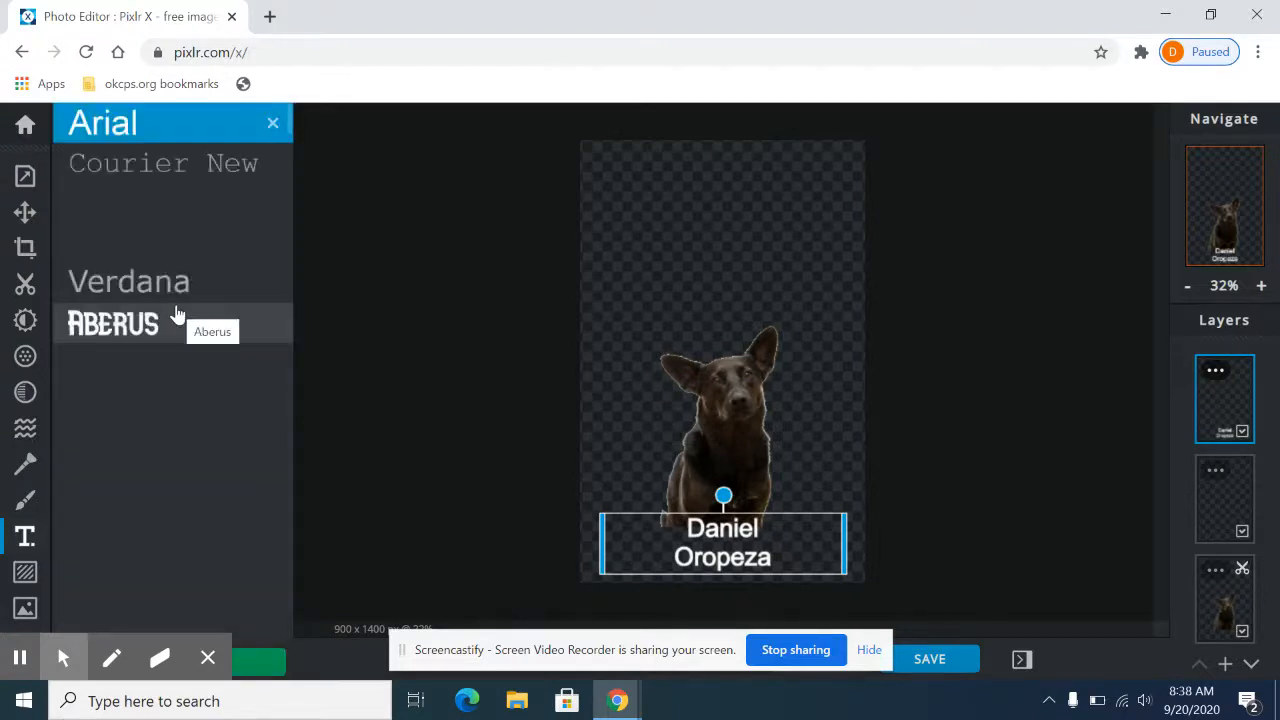
scroll(138, 479, down, 7)
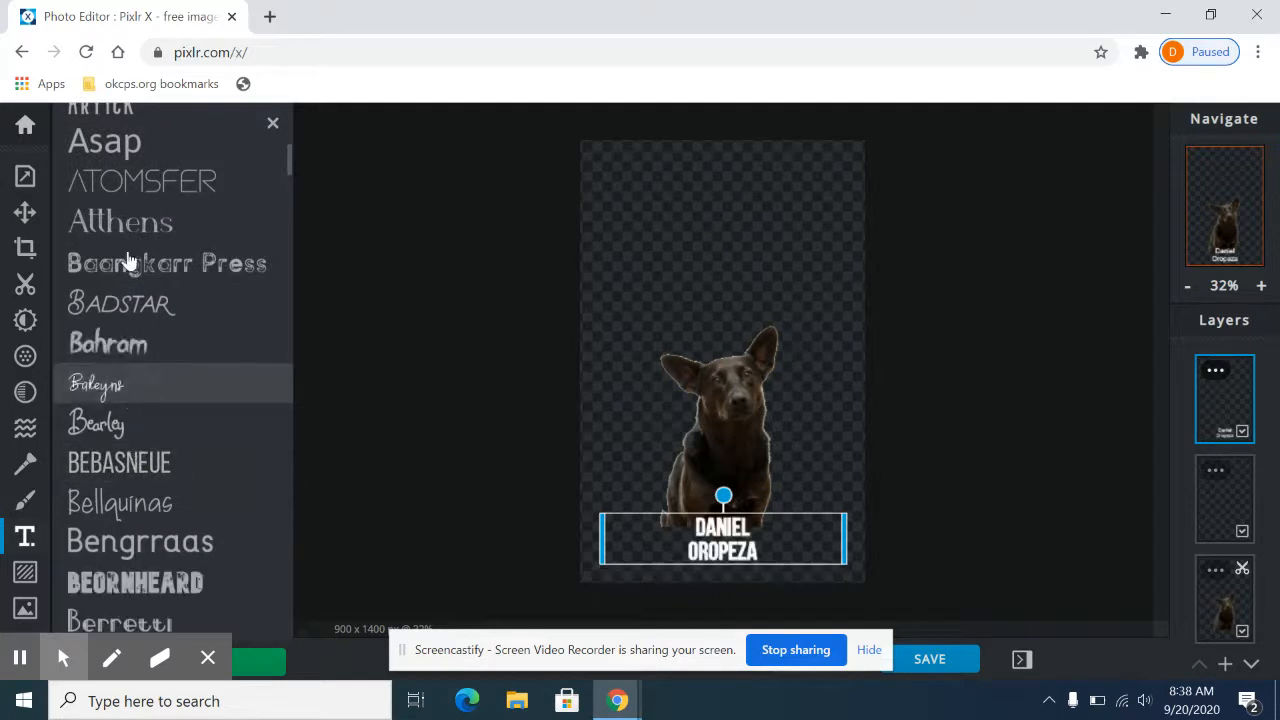
scroll(60, 424, down, 3)
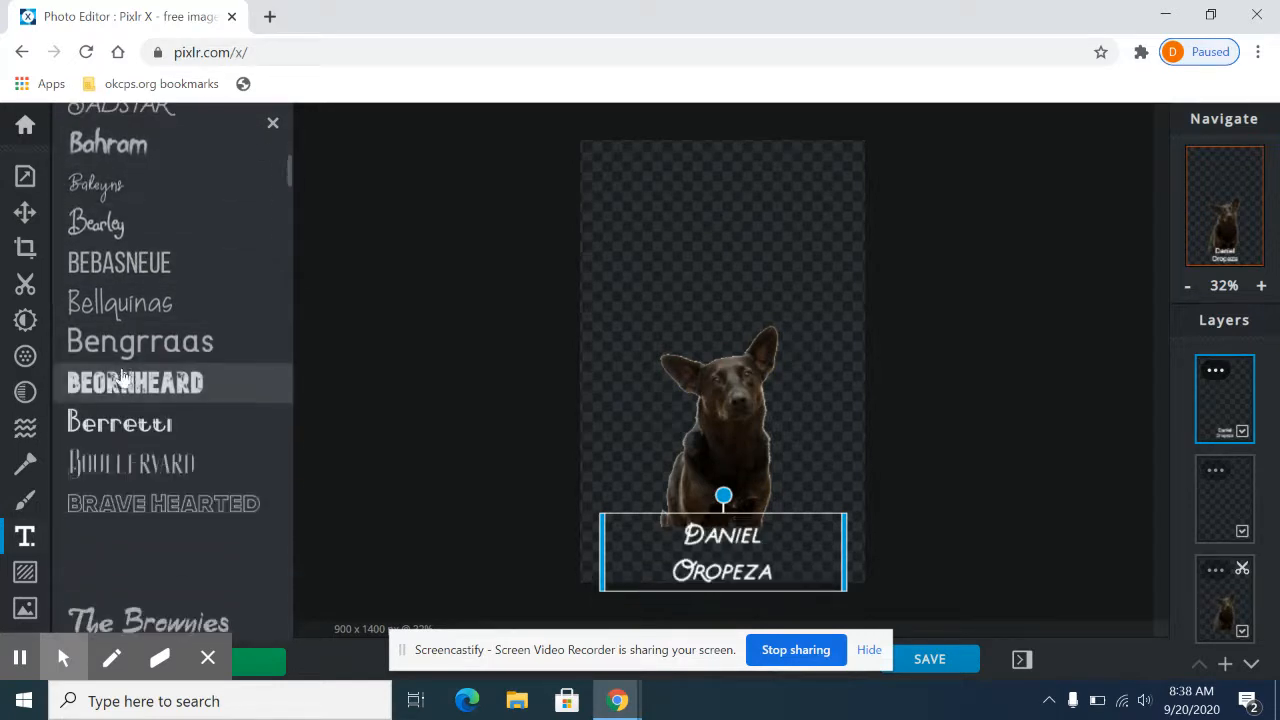
scroll(143, 434, down, 1)
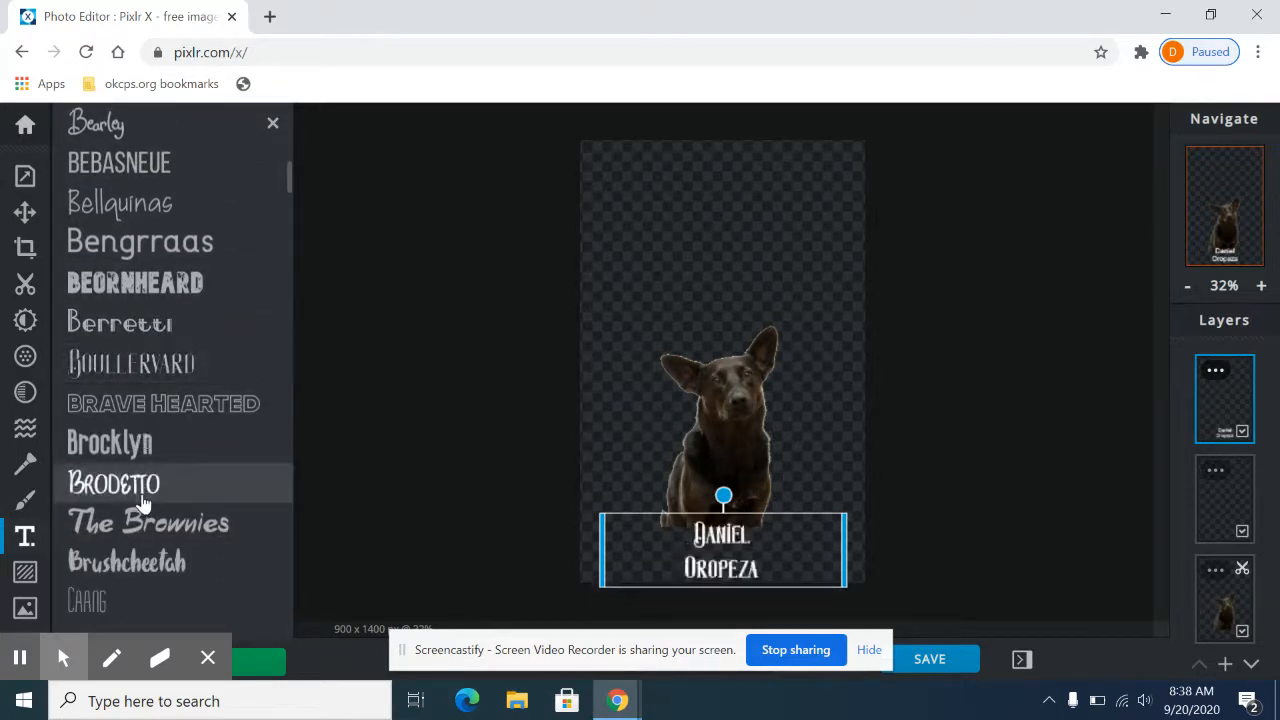
click(147, 421)
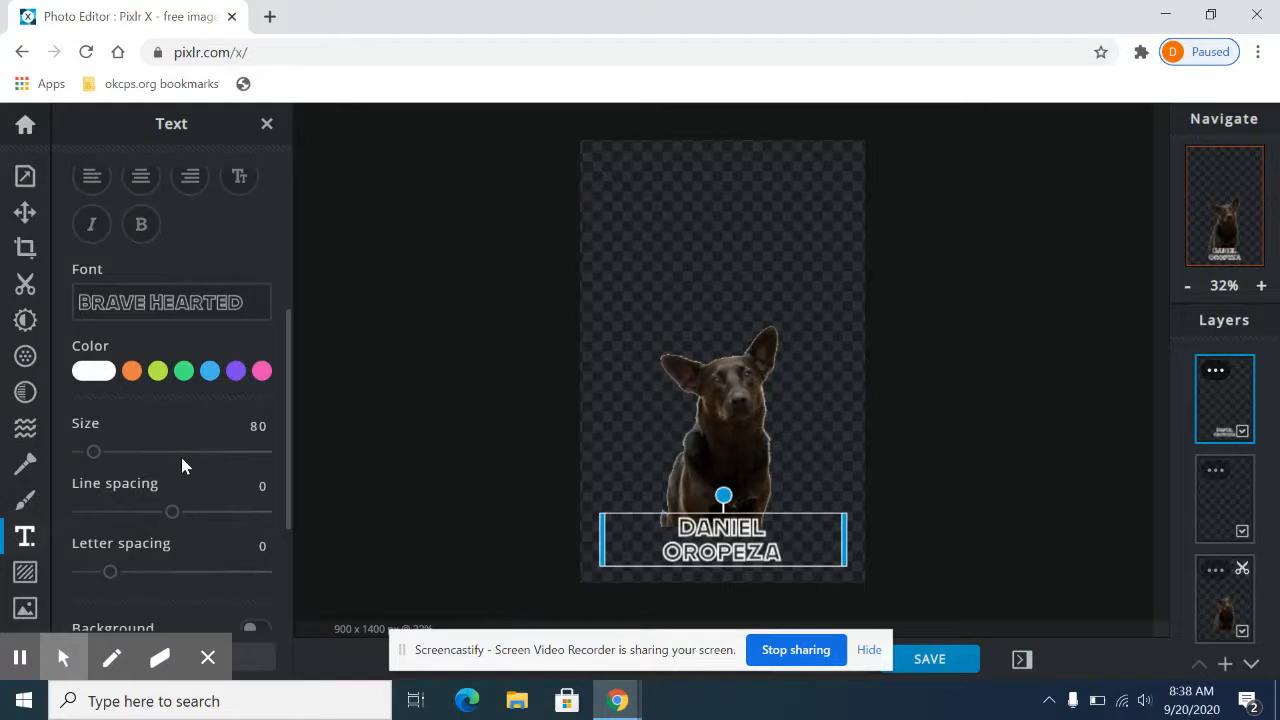
Step: Color the name text a darker green and set its size to 147
click(177, 375)
drag(205, 403, 242, 419)
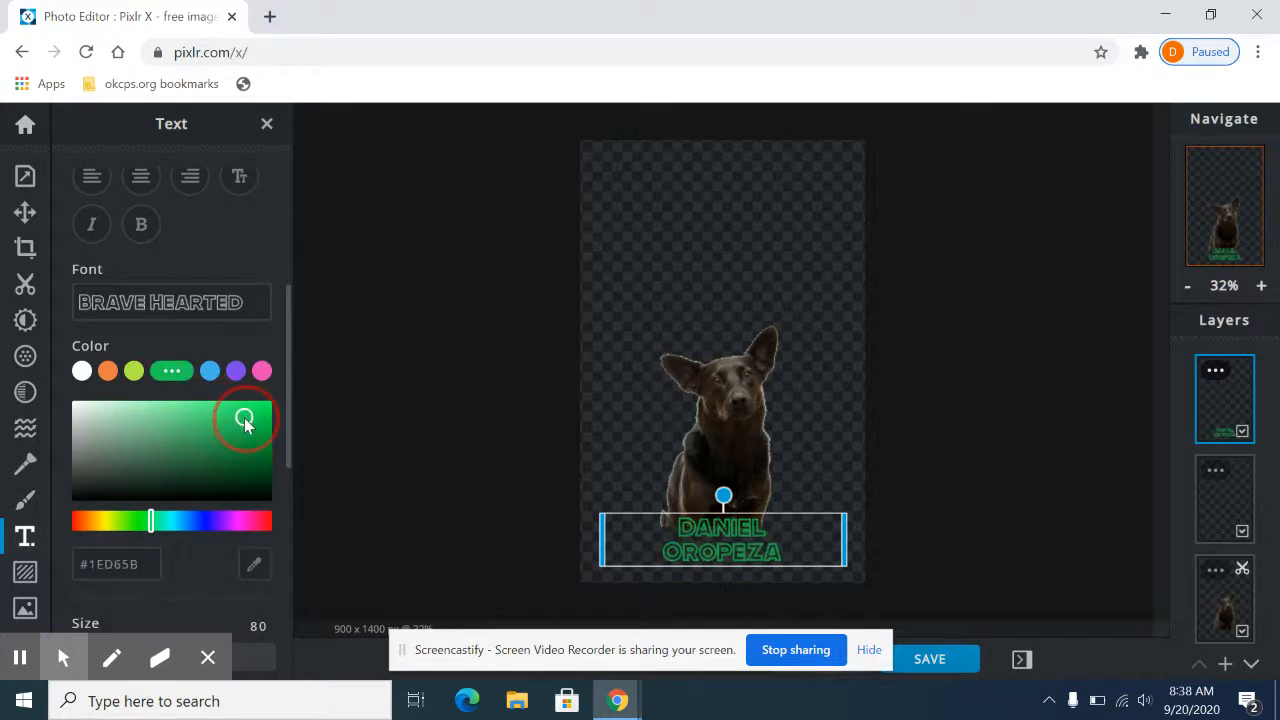
scroll(189, 334, down, 4)
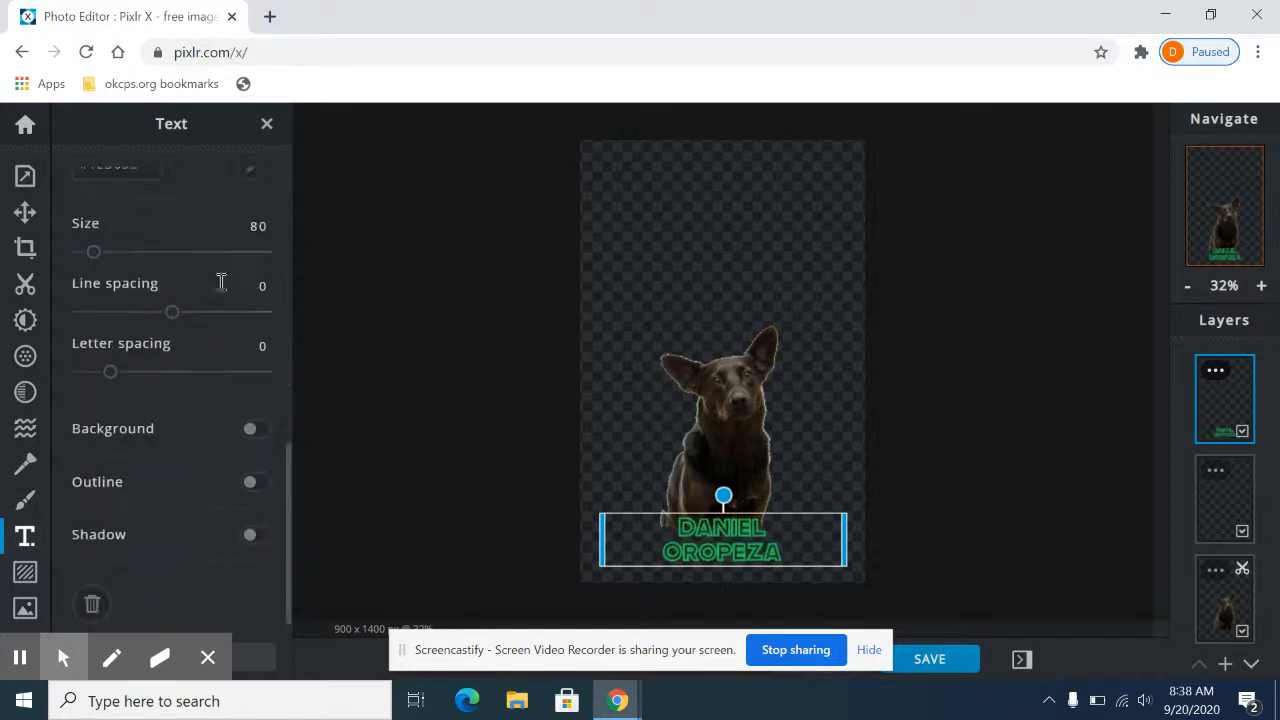
mouse_move(95, 254)
mouse_down()
mouse_move(180, 251)
mouse_move(112, 258)
mouse_up()
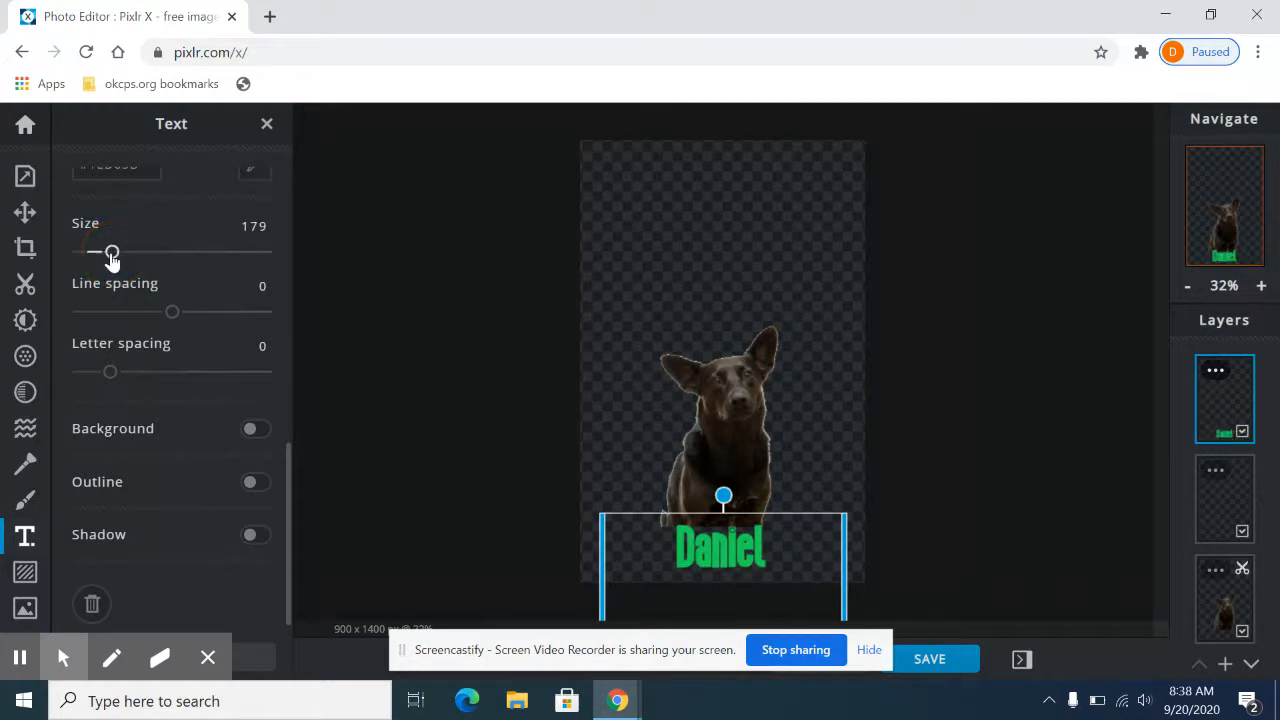
scroll(250, 340, down, 1)
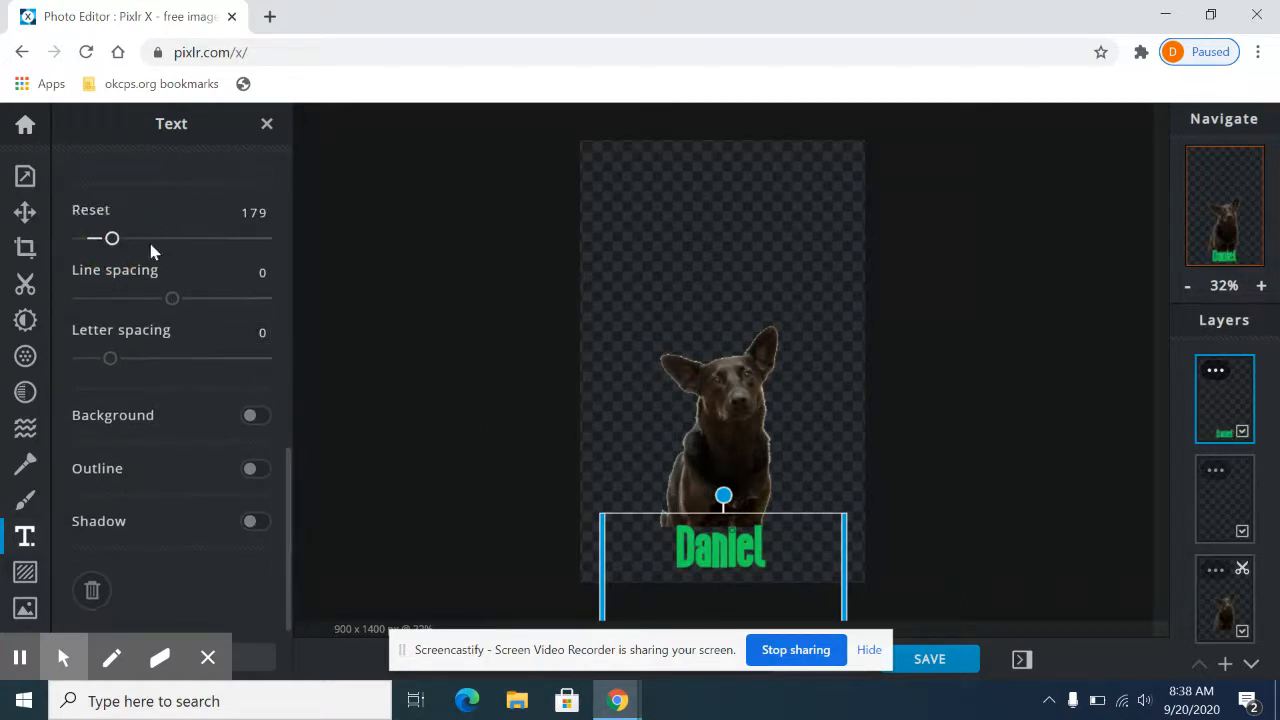
mouse_move(115, 246)
mouse_down()
mouse_move(83, 240)
mouse_move(107, 247)
mouse_up()
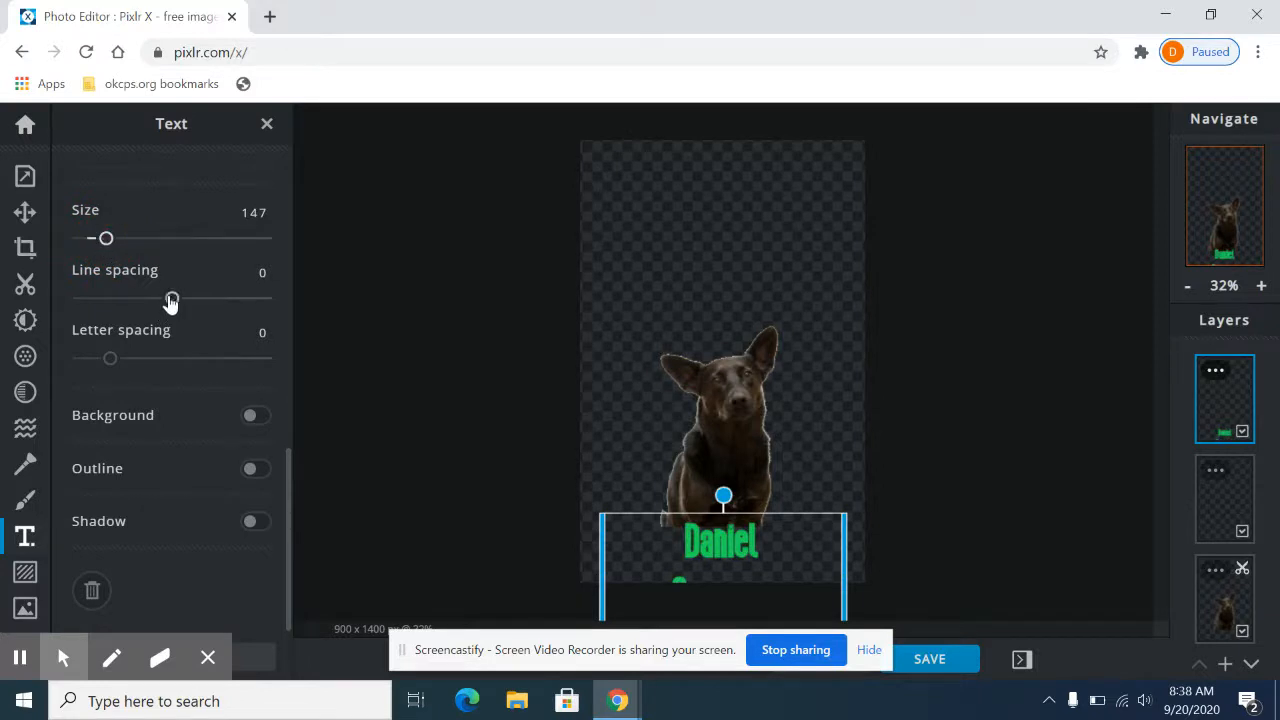
Step: Try a line spacing of 86, move the name text above the dog and set the line spacing to -4
drag(172, 300, 251, 309)
drag(717, 537, 715, 225)
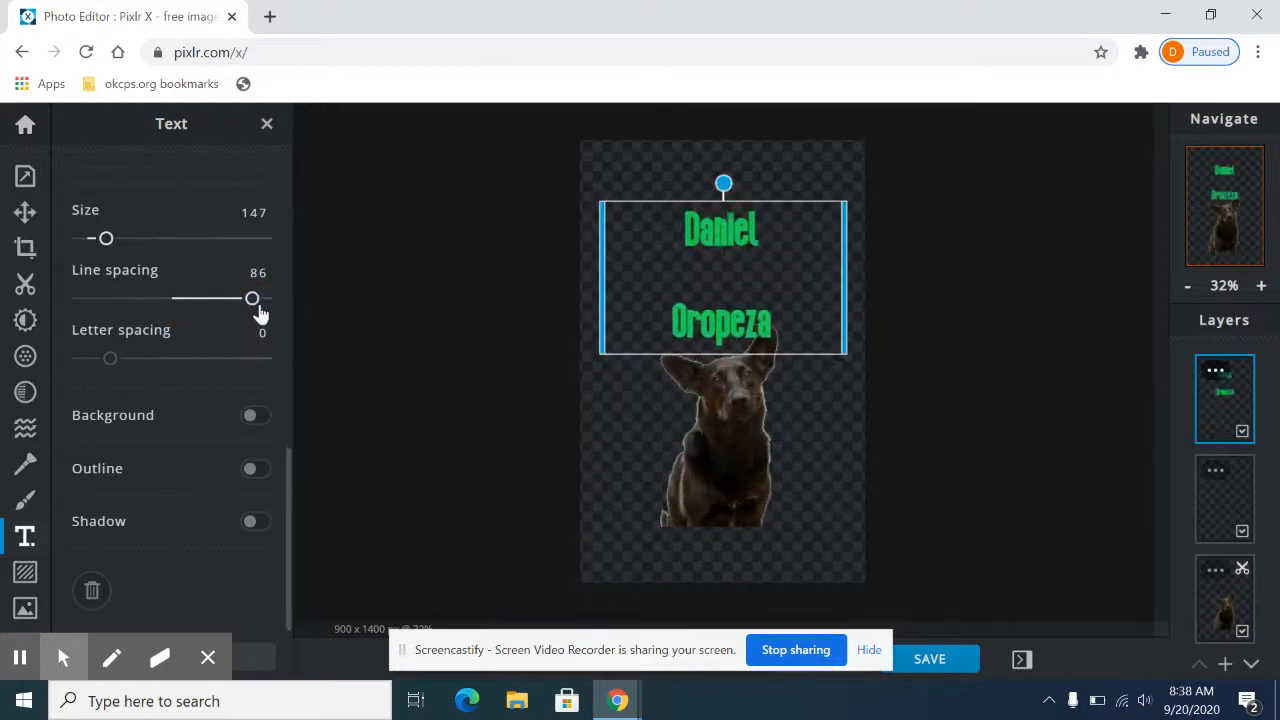
drag(253, 304, 168, 299)
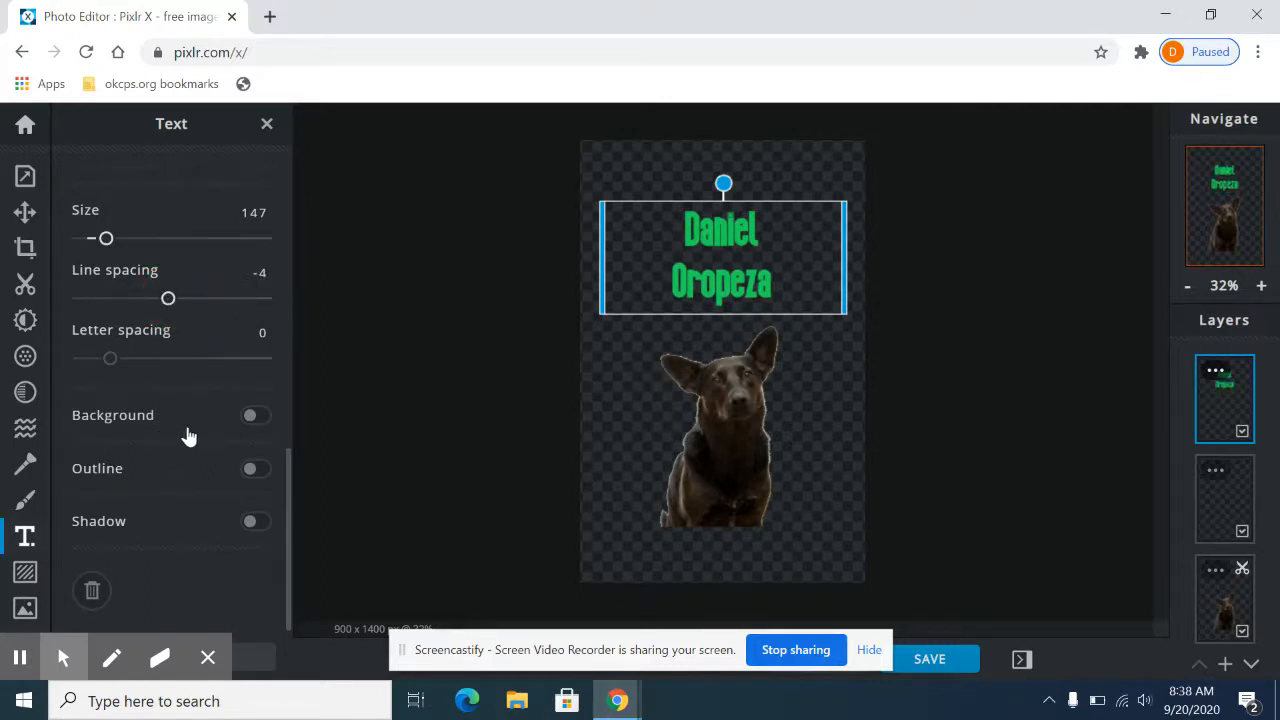
Step: Turn on a full background for the name text, try green and set the background color to pink
click(254, 418)
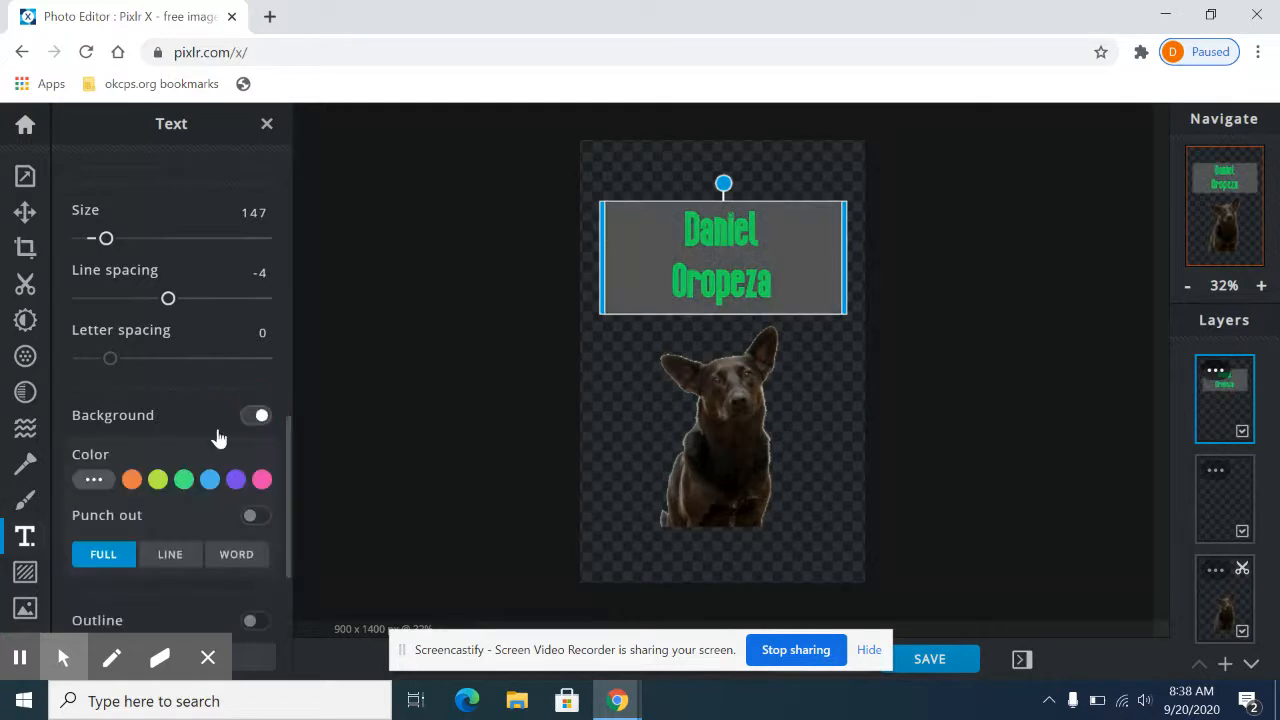
click(185, 481)
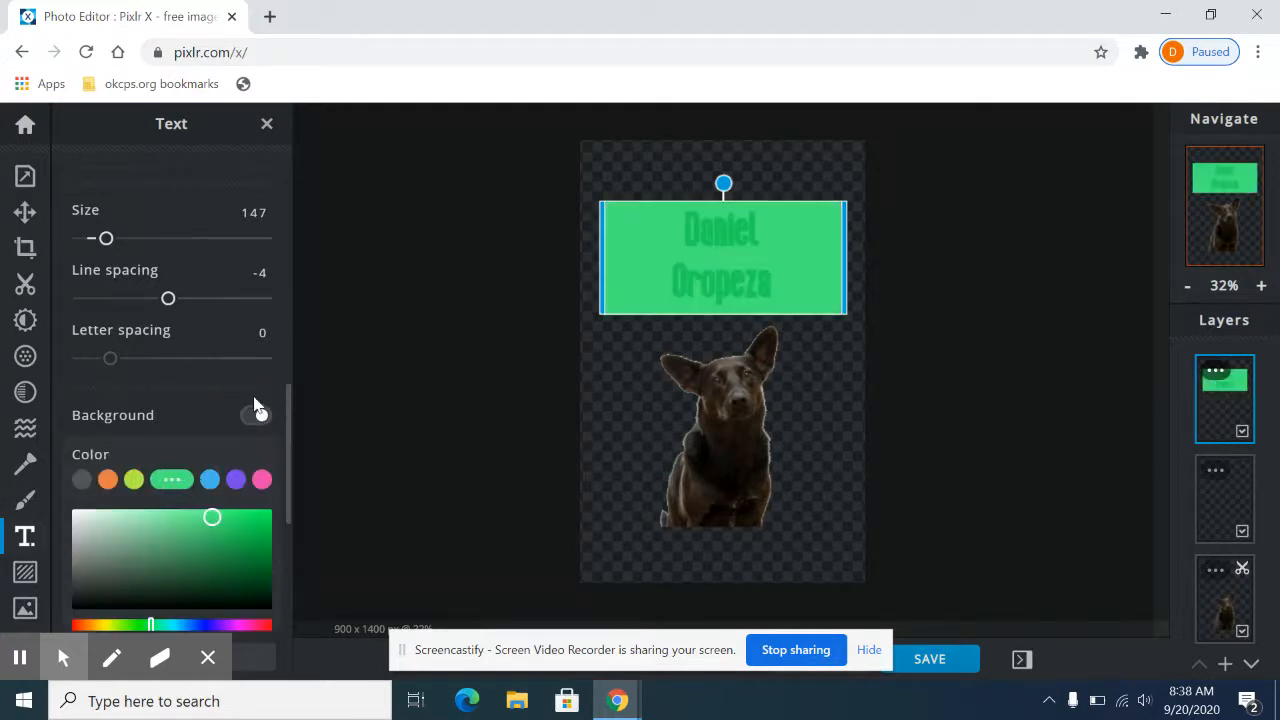
click(260, 482)
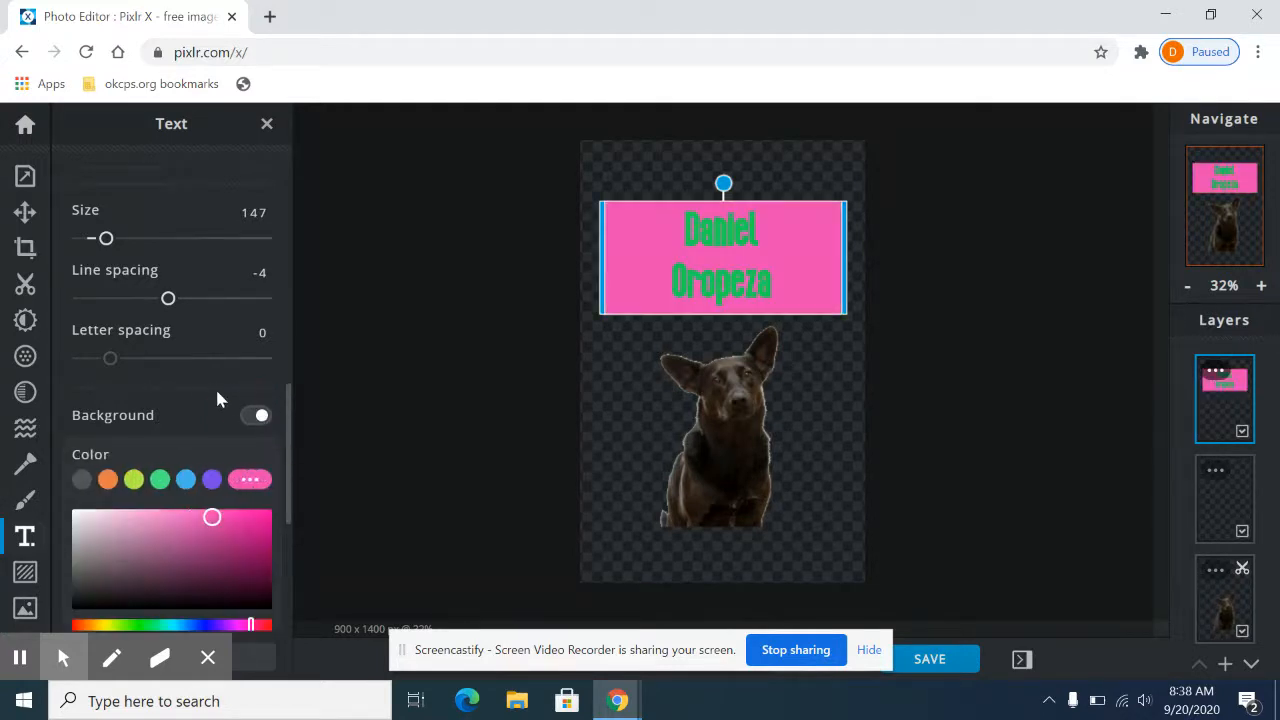
scroll(236, 413, down, 4)
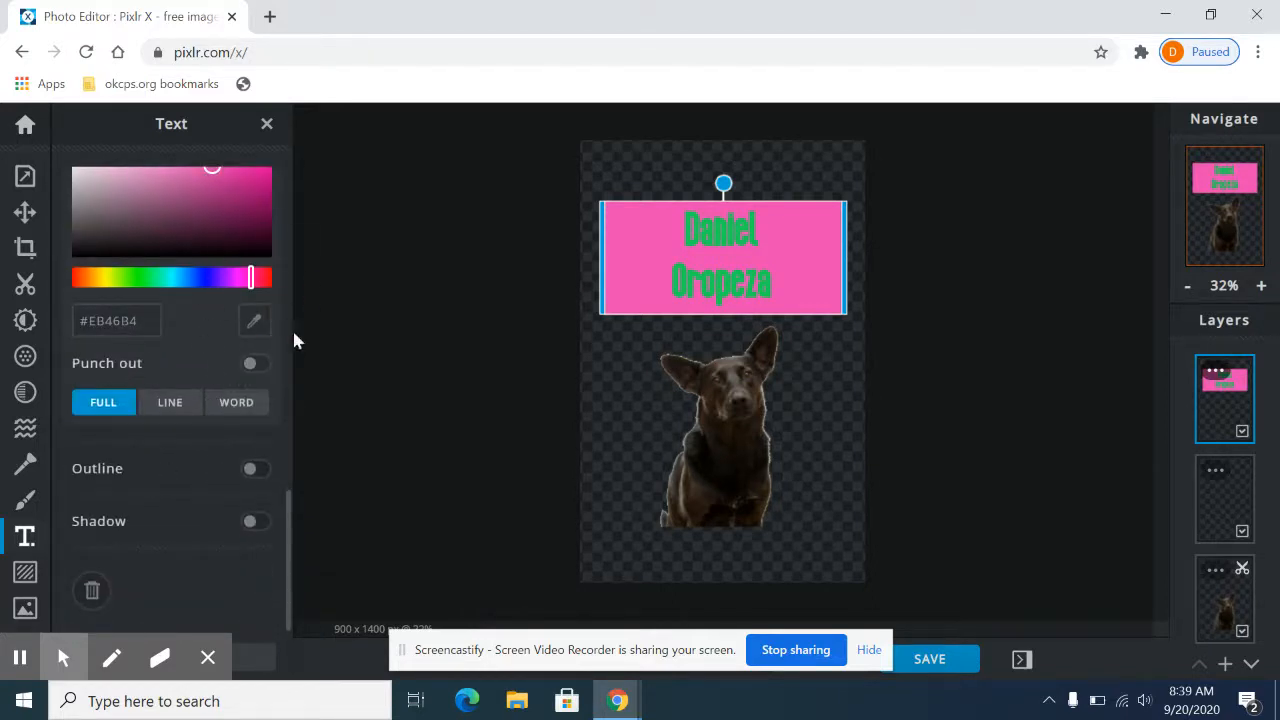
click(25, 574)
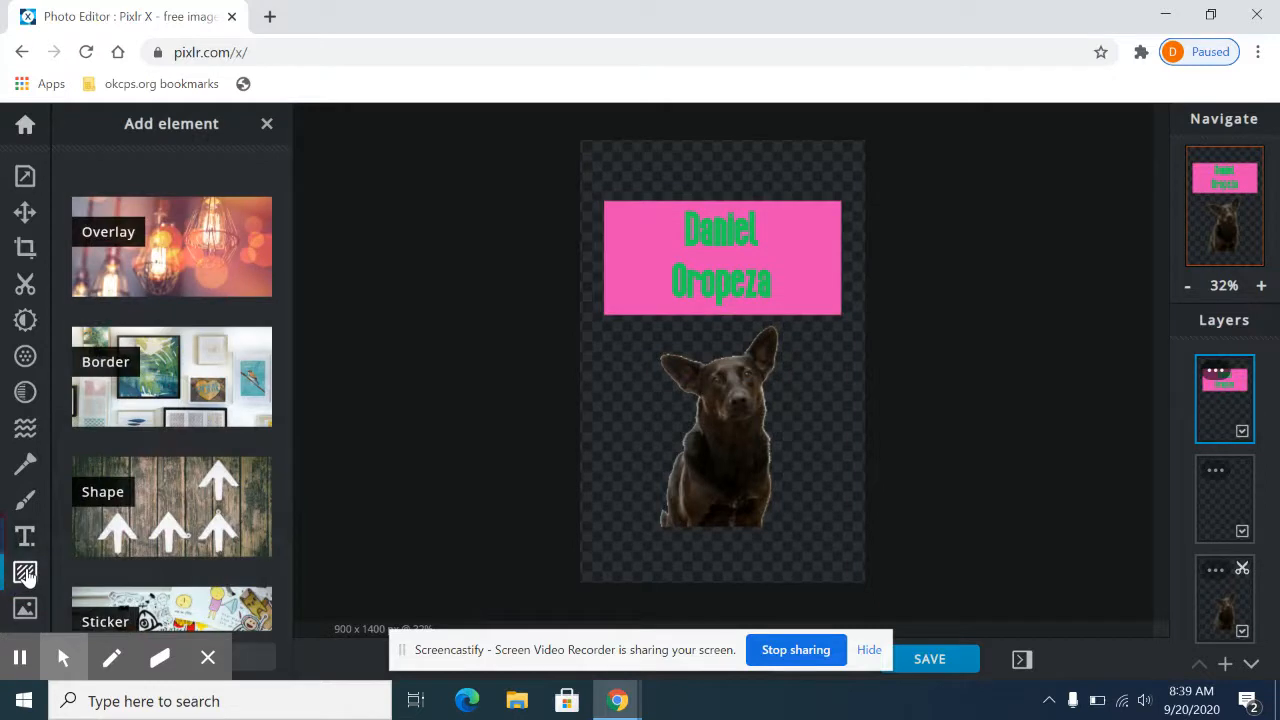
scroll(194, 265, down, 1)
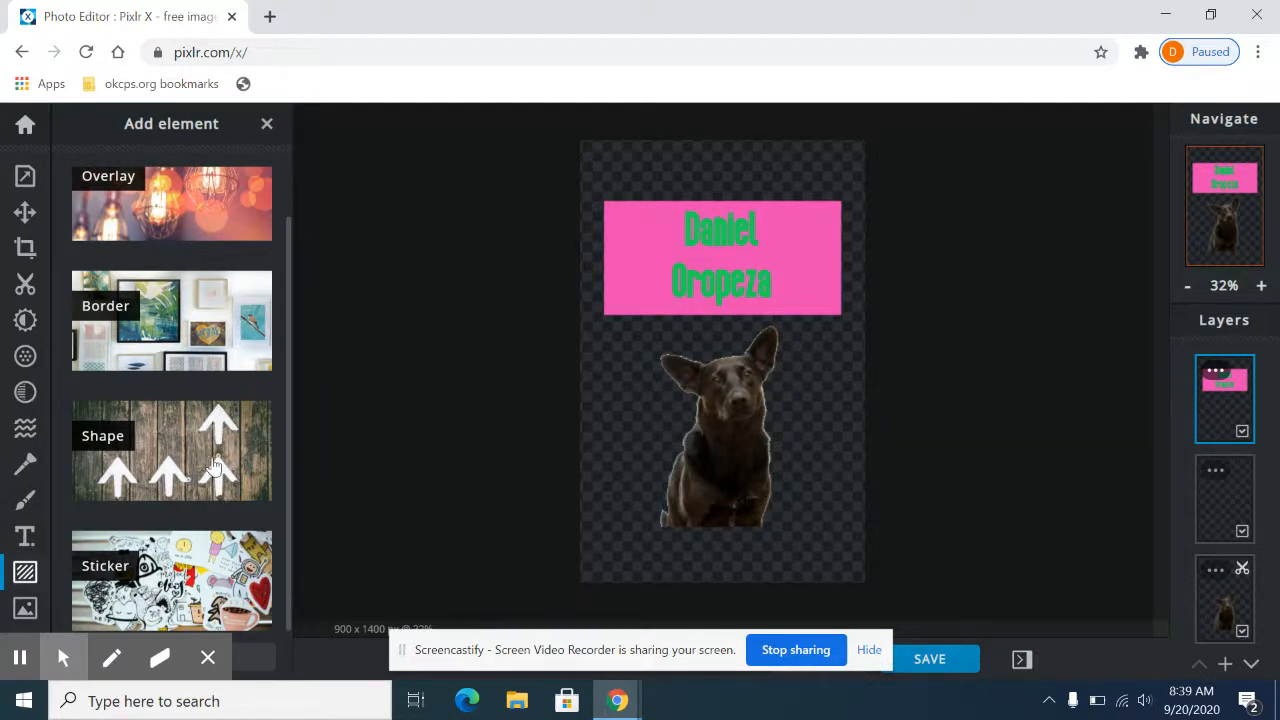
Step: Add a stock photo of a black pug as a new layer in the current document
click(25, 610)
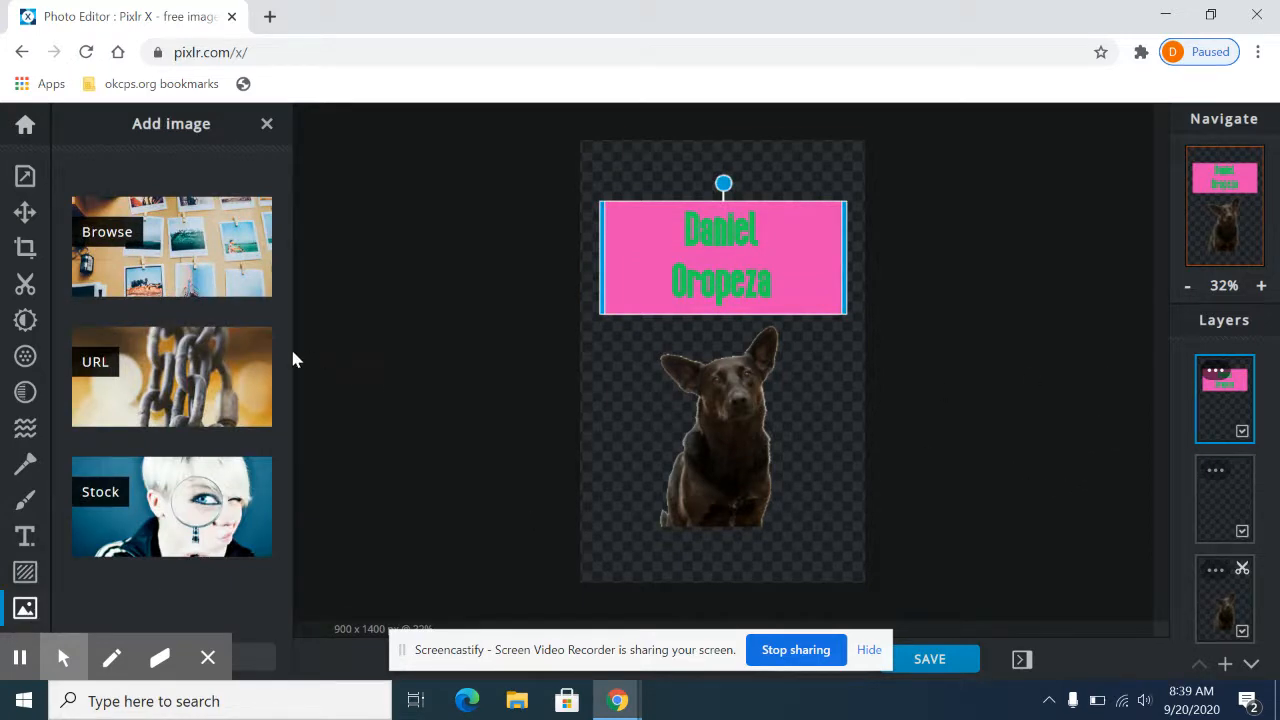
click(174, 527)
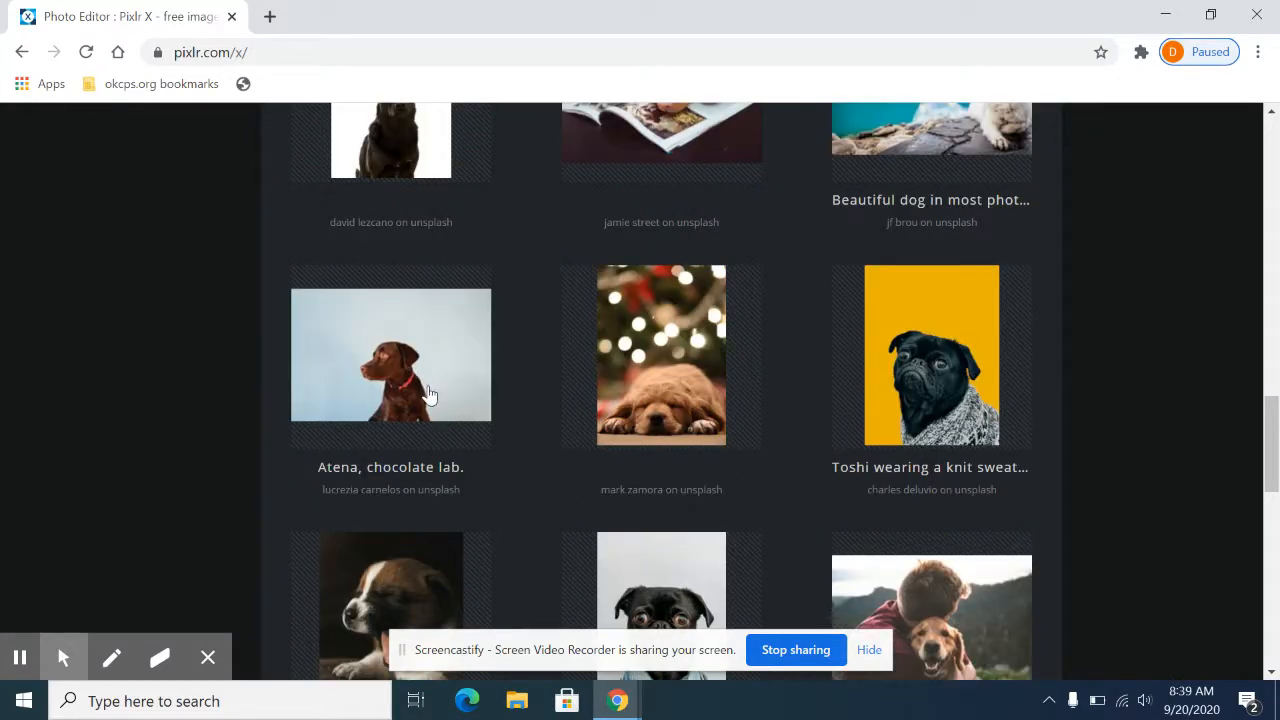
click(410, 376)
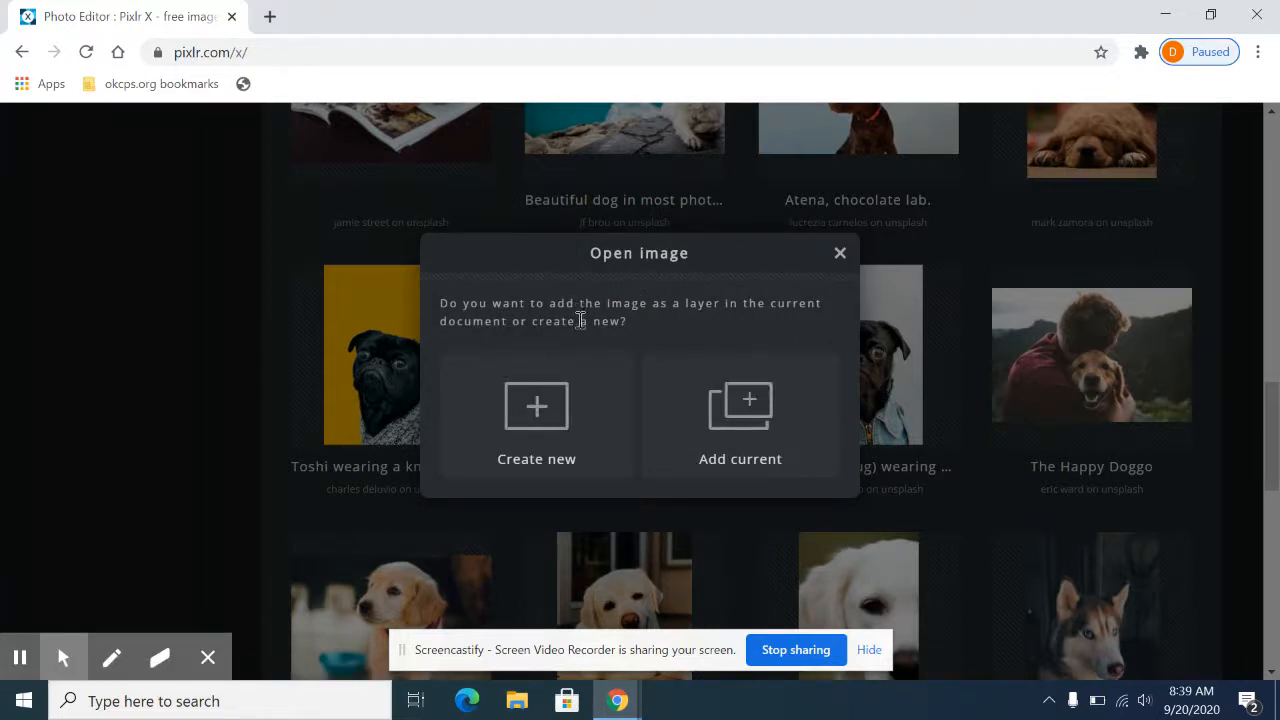
click(745, 410)
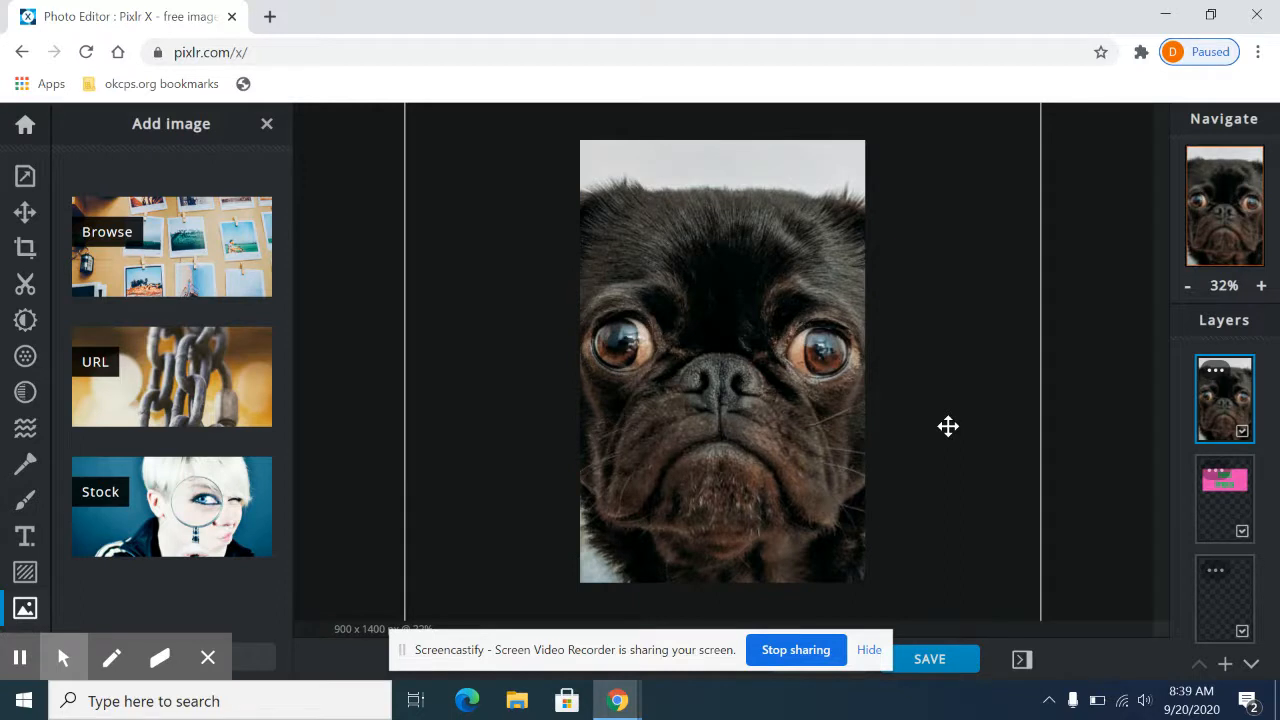
Step: Move the pug photo layer beneath the text and empty layers, just above the dog cutout
drag(1222, 418, 1230, 618)
click(1218, 402)
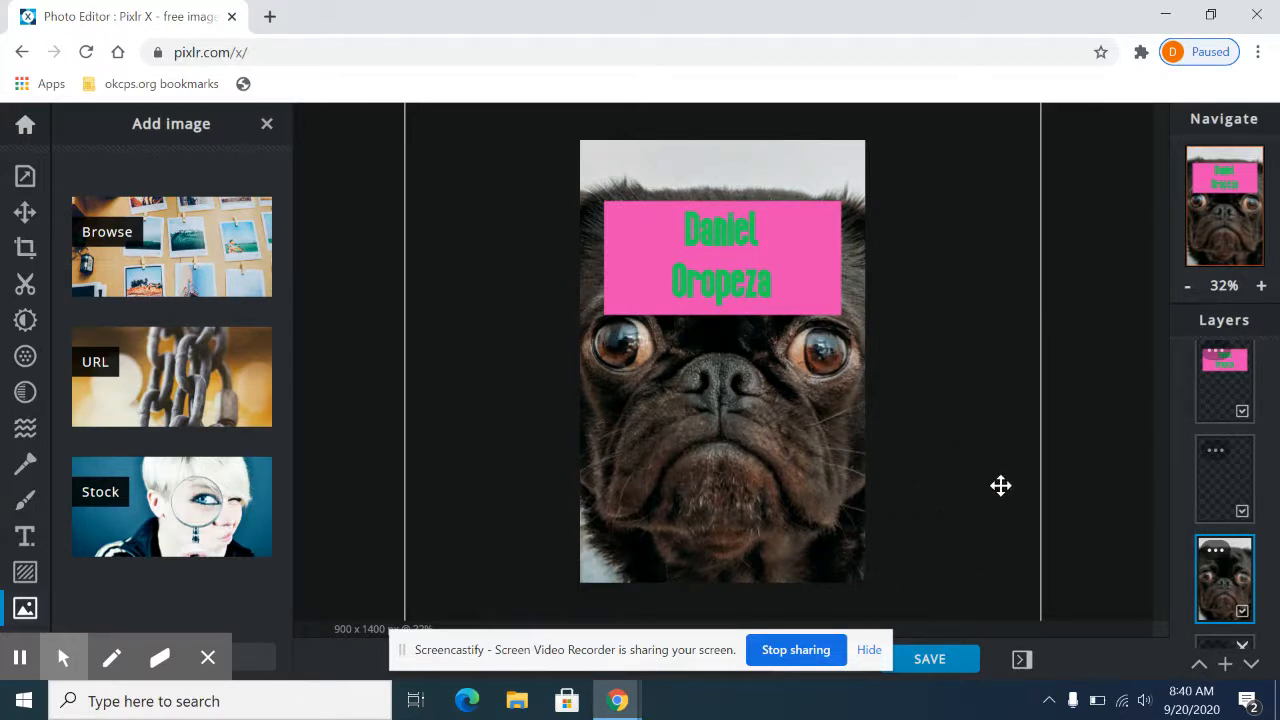
scroll(1108, 508, down, 1)
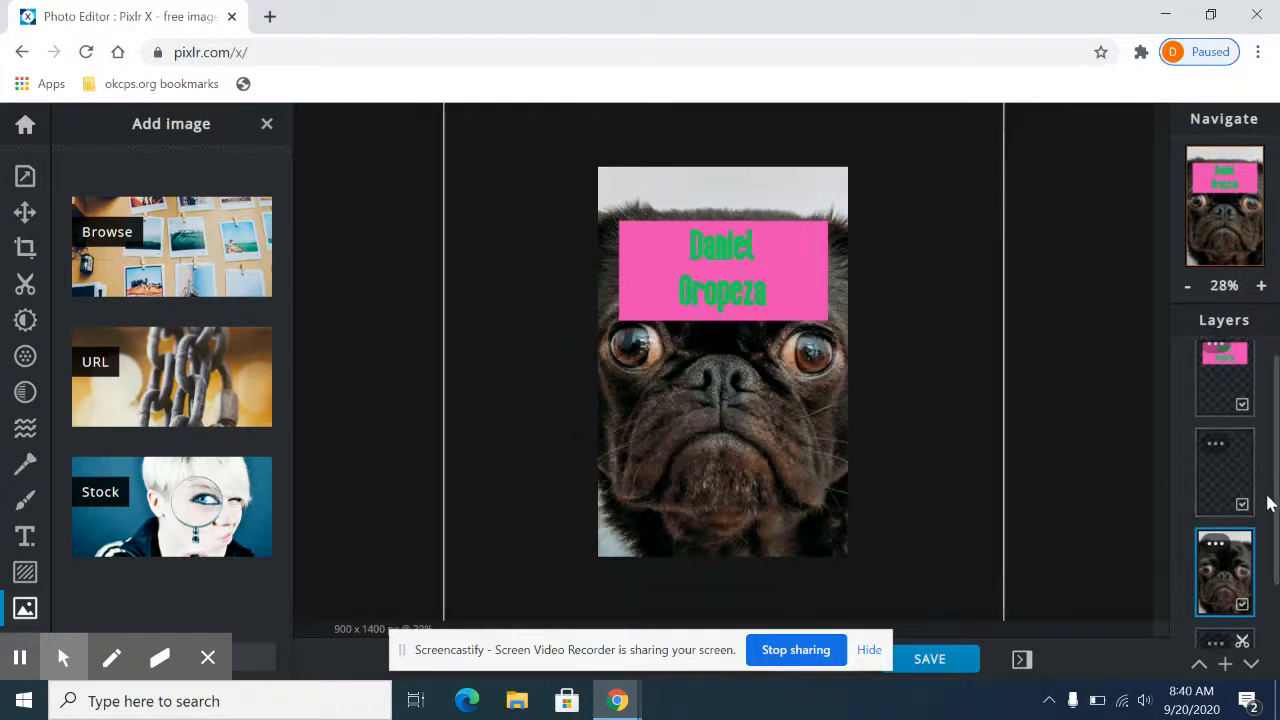
Step: Move the pug photo layer to the top of the layer stack and move the text layer back above it
scroll(1266, 500, down, 1)
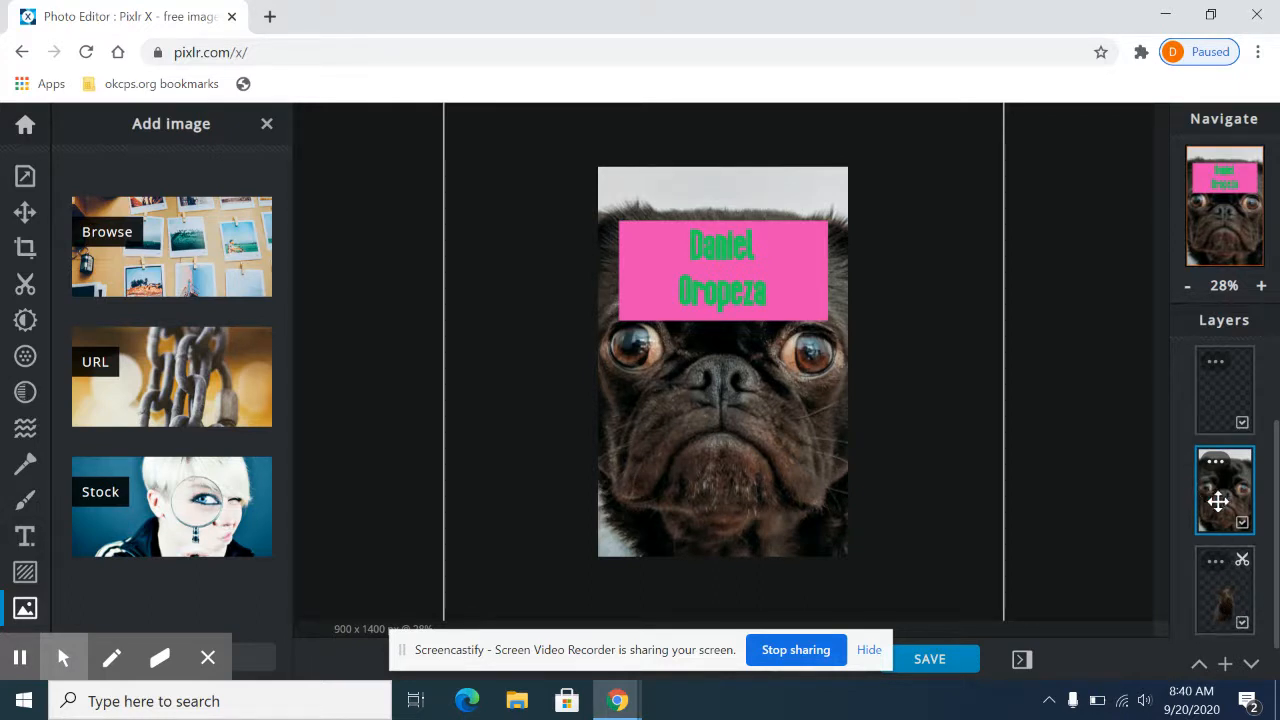
scroll(1231, 513, up, 1)
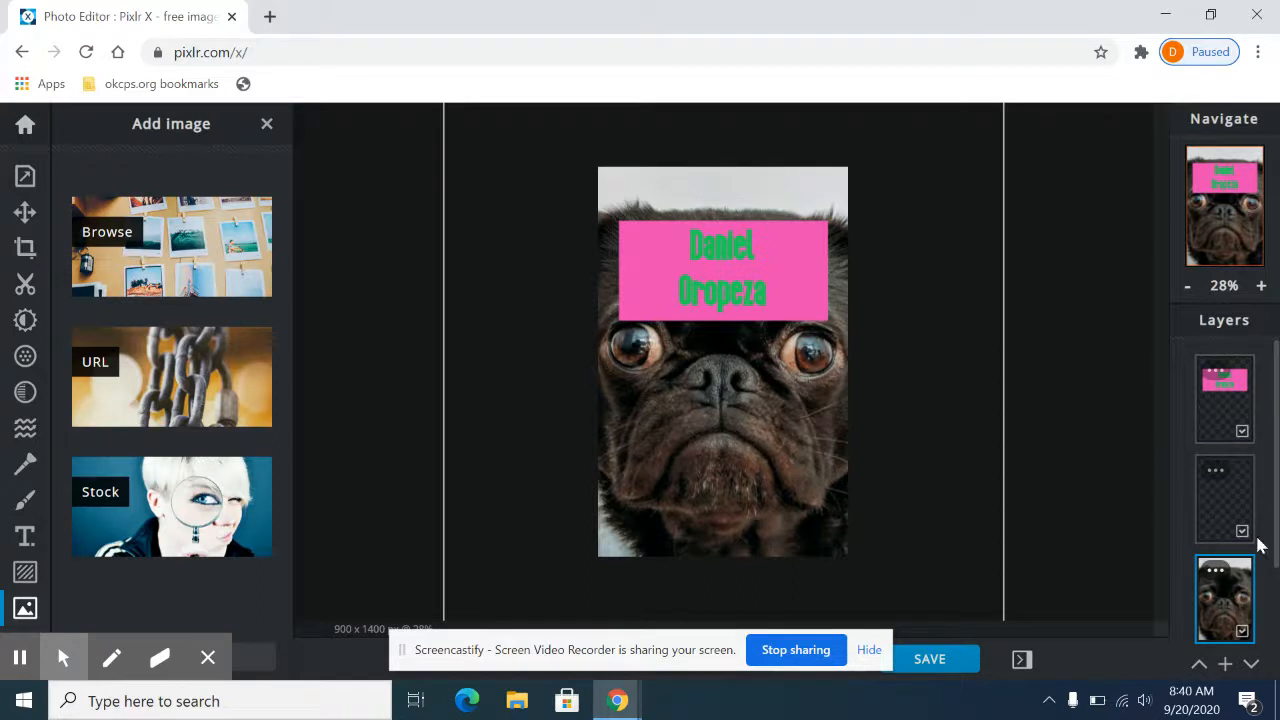
drag(1233, 590, 1225, 376)
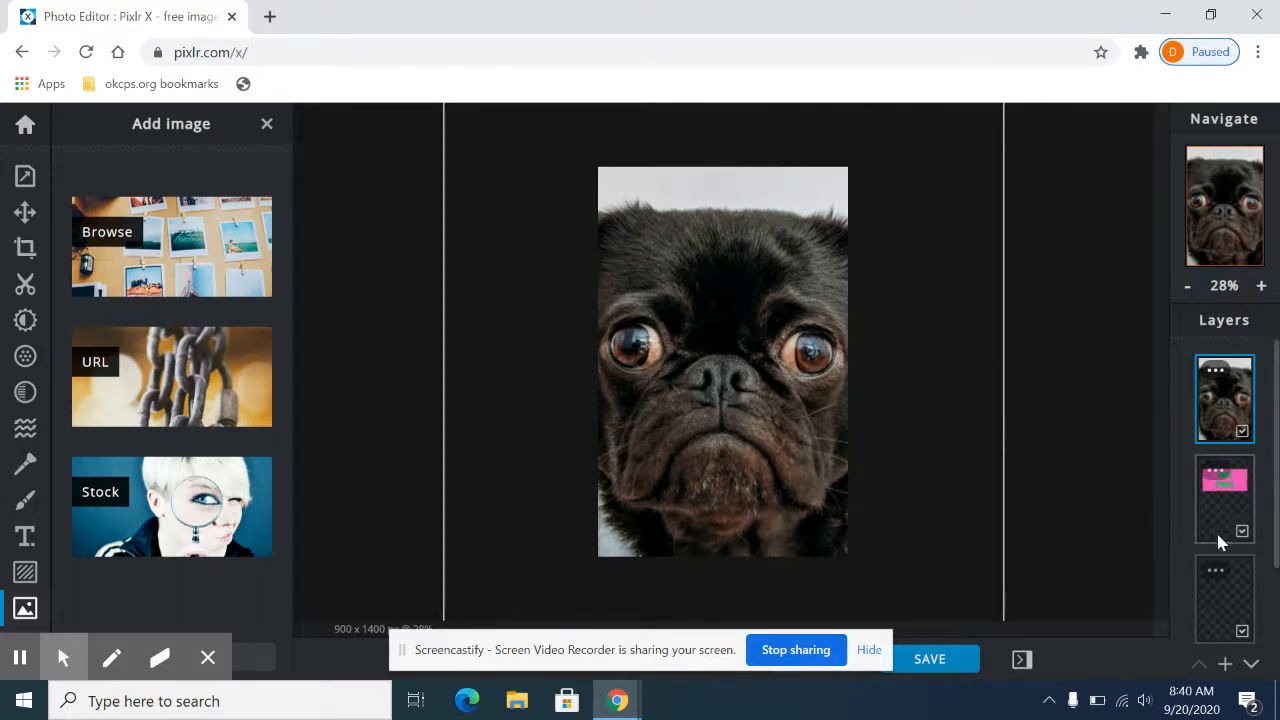
drag(1235, 525, 1236, 446)
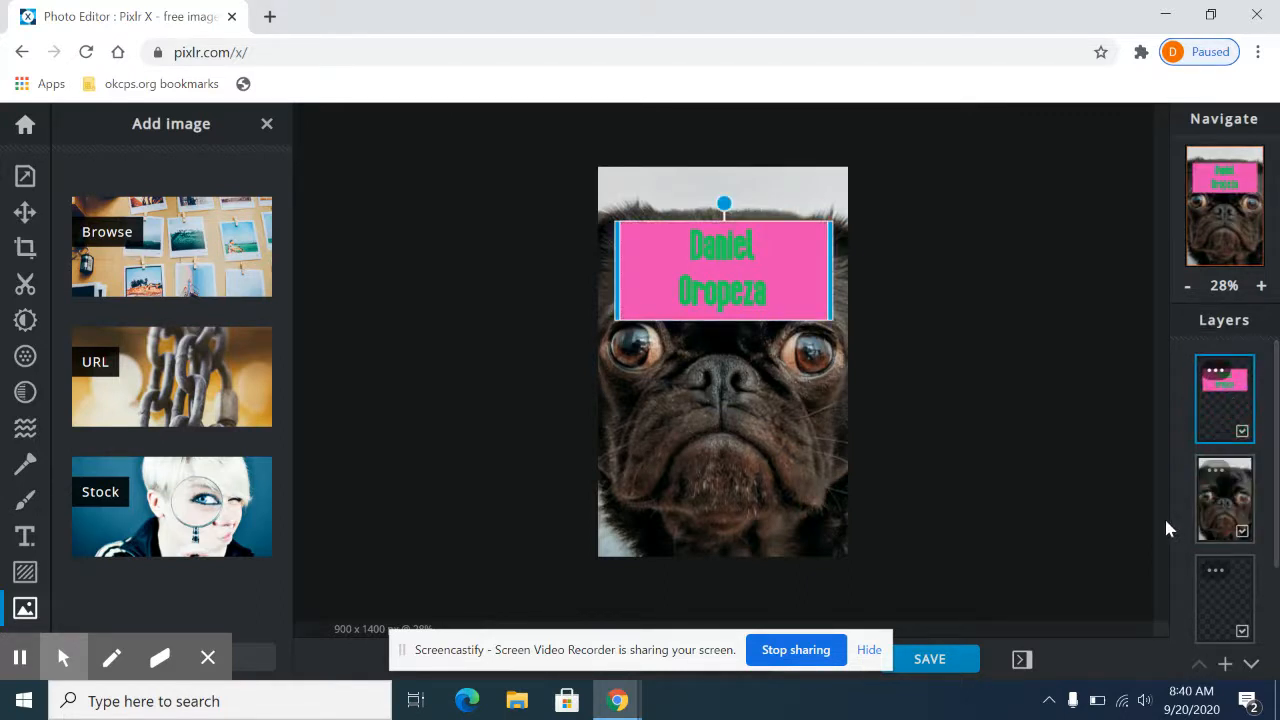
Step: Move the dog cutout layer from the bottom of the stack to just above the pug photo, beneath the text
drag(1275, 510, 1266, 572)
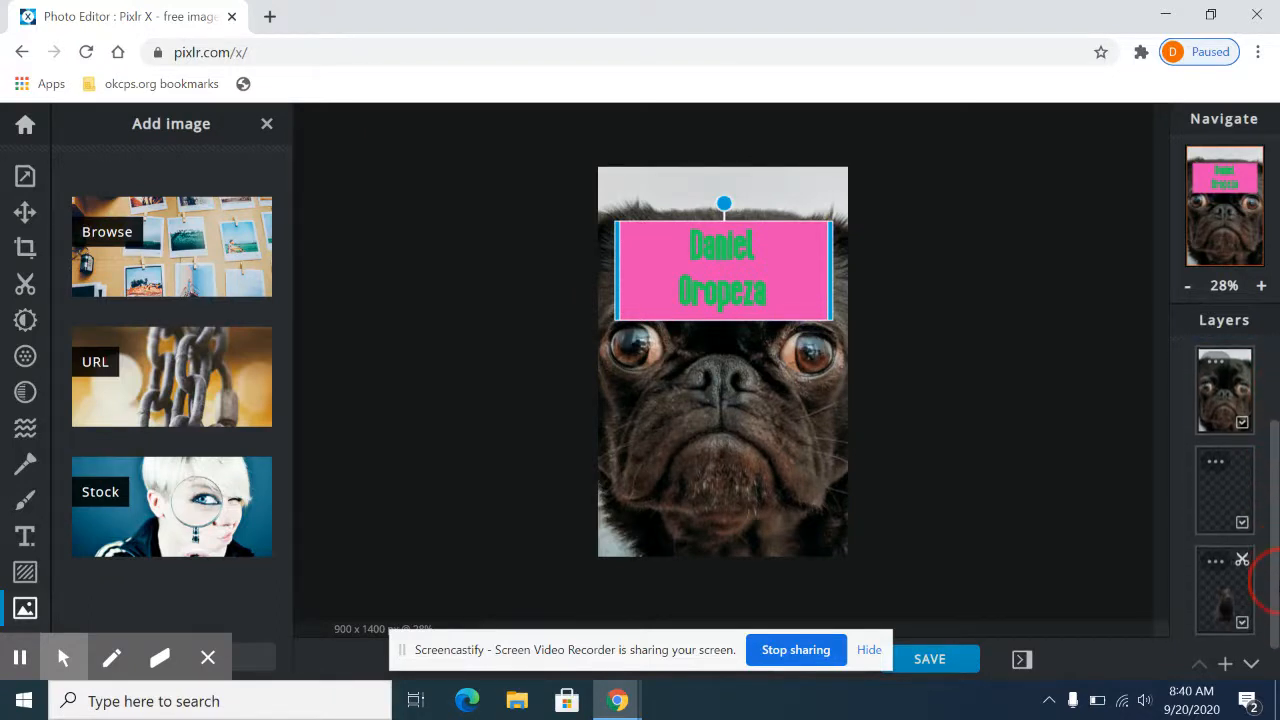
click(1219, 616)
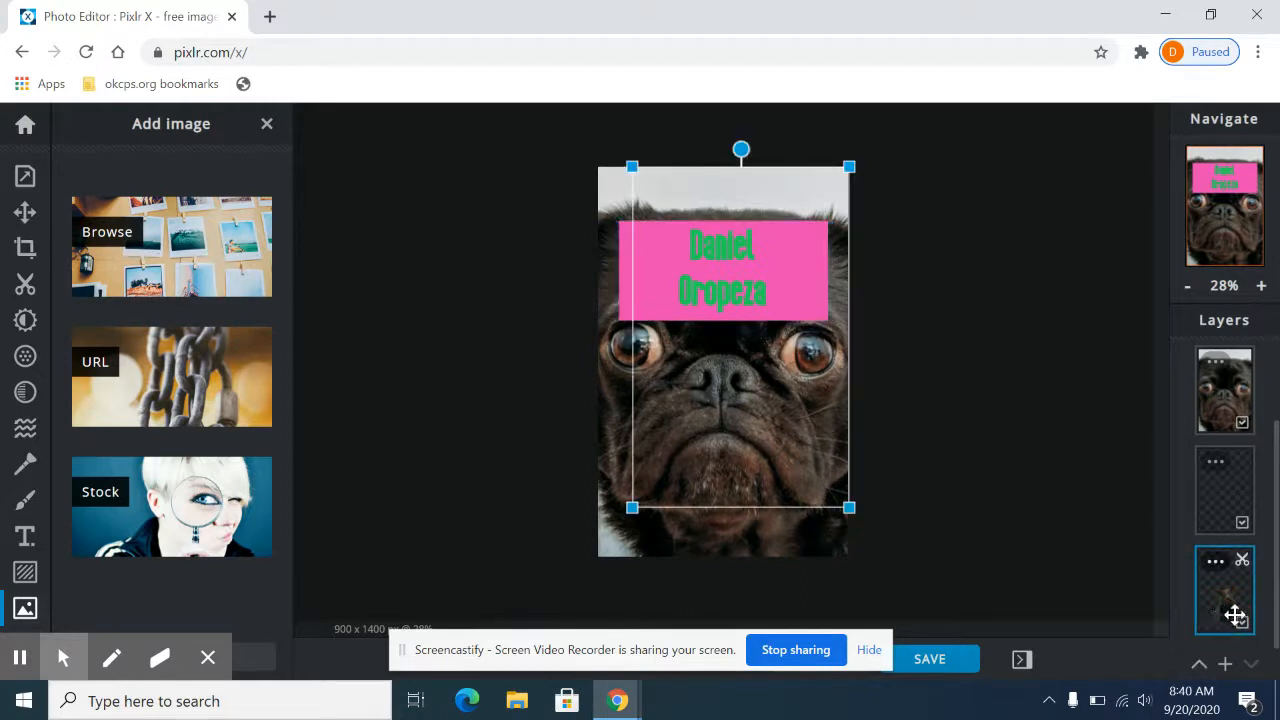
drag(1235, 610, 1243, 446)
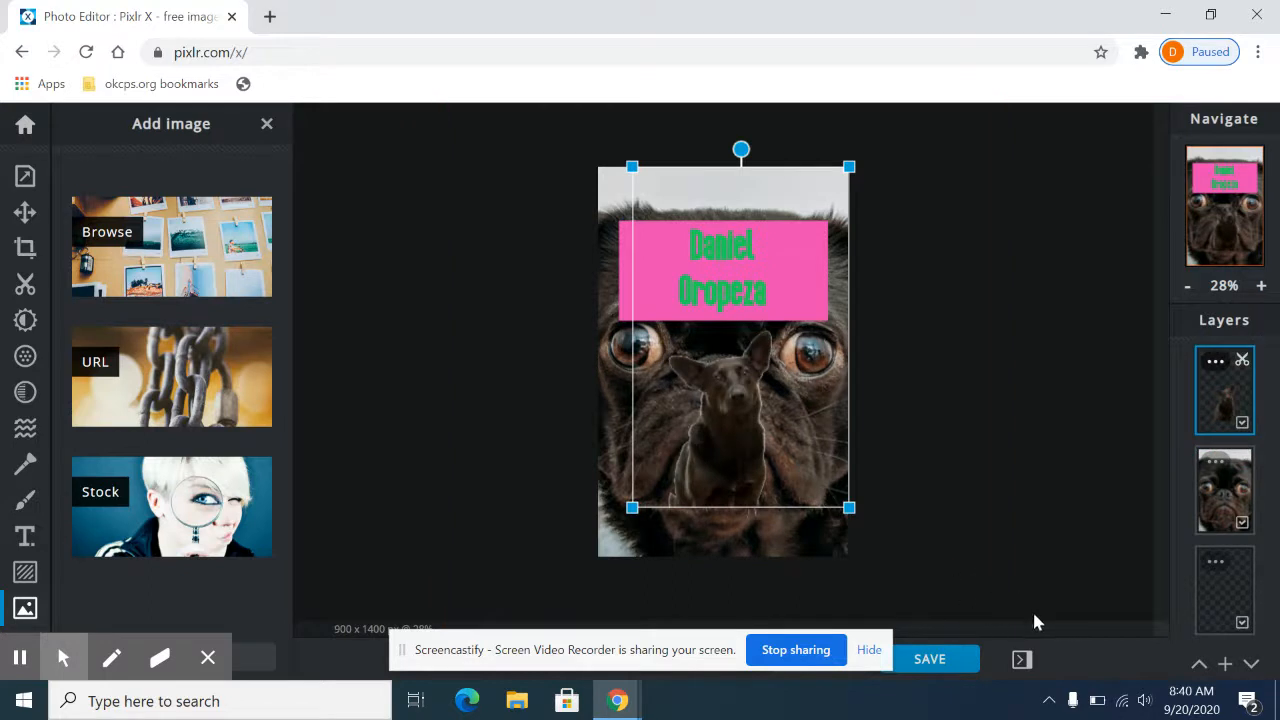